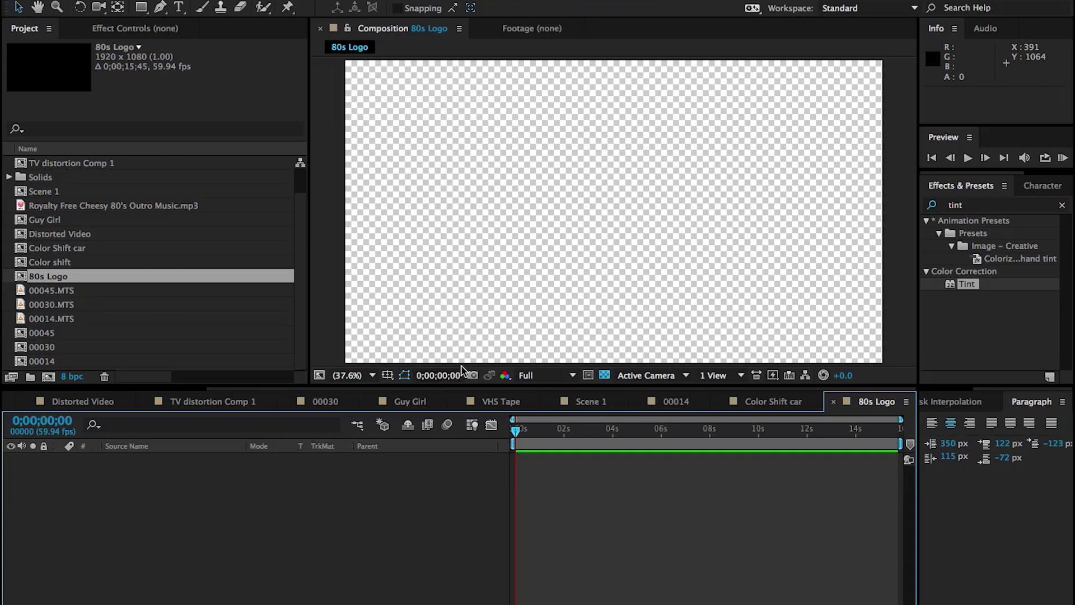
Step: Add a white solid at composition size to the empty 80s Logo composition
{"action": "scroll", "coordinate": [543, 243], "scroll_direction": "down", "scroll_amount": 1}
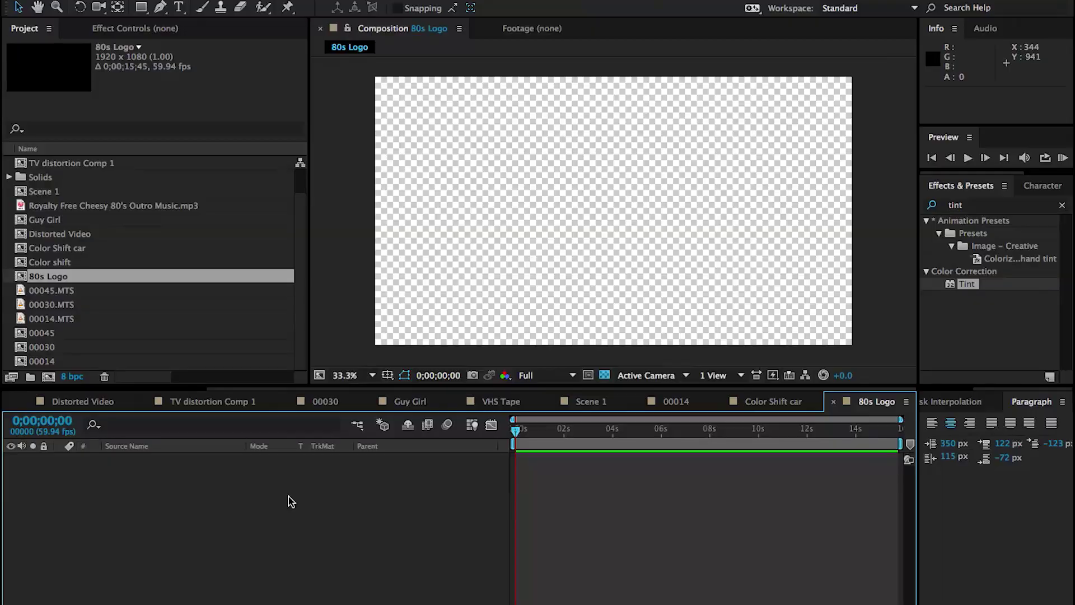
{"action": "right_click", "coordinate": [288, 496]}
{"action": "mouse_move", "coordinate": [325, 485]}
{"action": "left_click", "coordinate": [533, 518]}
{"action": "left_click", "coordinate": [650, 421]}
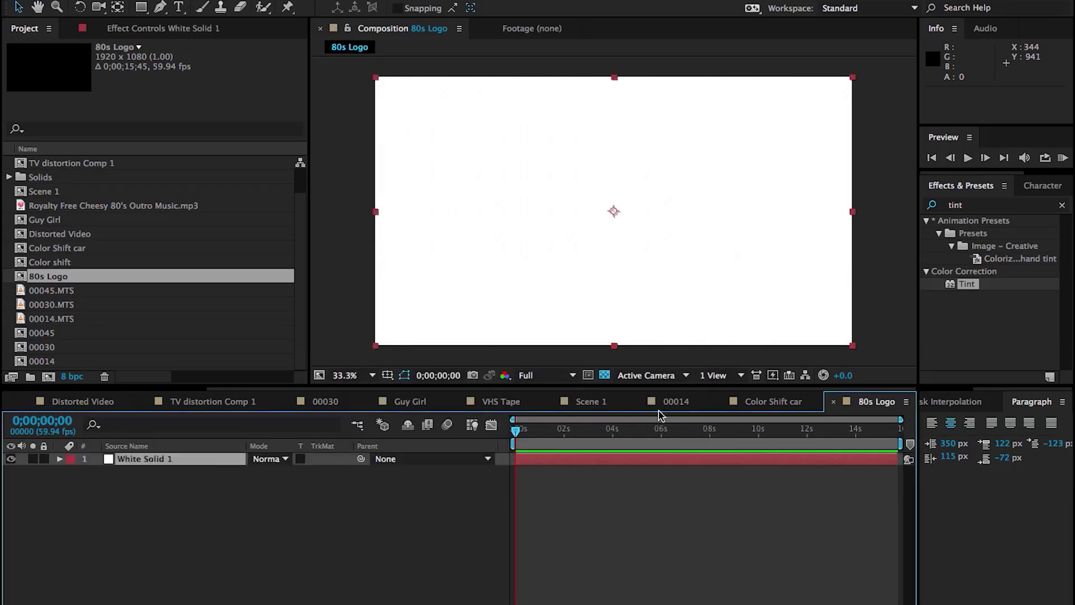
Step: Apply Gradient Ramp to the white solid and move its ramp start down to the frame's centre, at about 960, 534
{"action": "left_click", "coordinate": [958, 206]}
{"action": "type", "text": "ramp"}
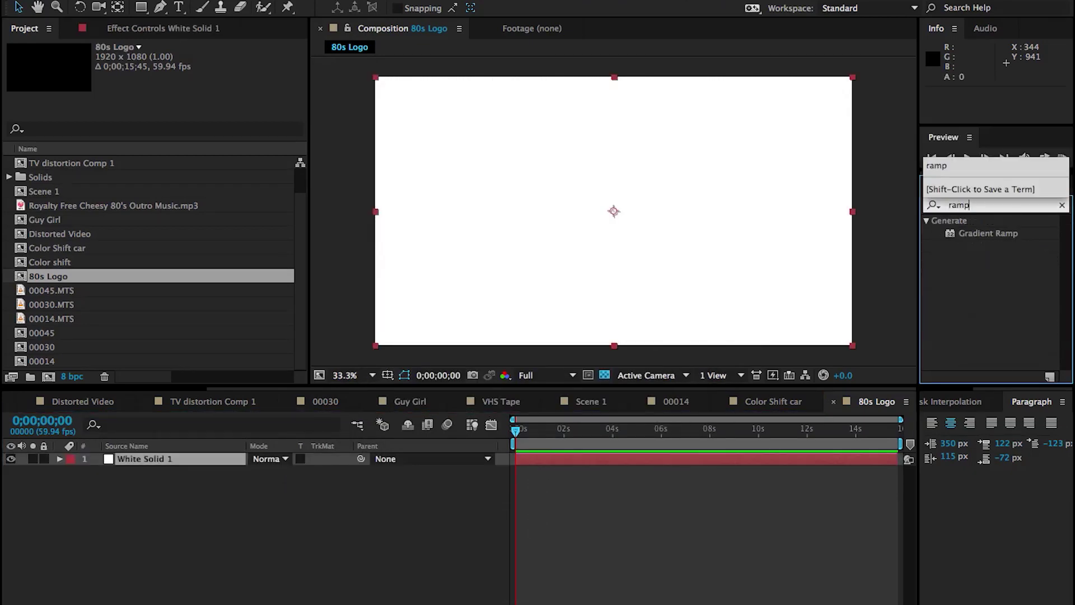
{"action": "left_click_drag", "start_coordinate": [976, 234], "coordinate": [759, 240]}
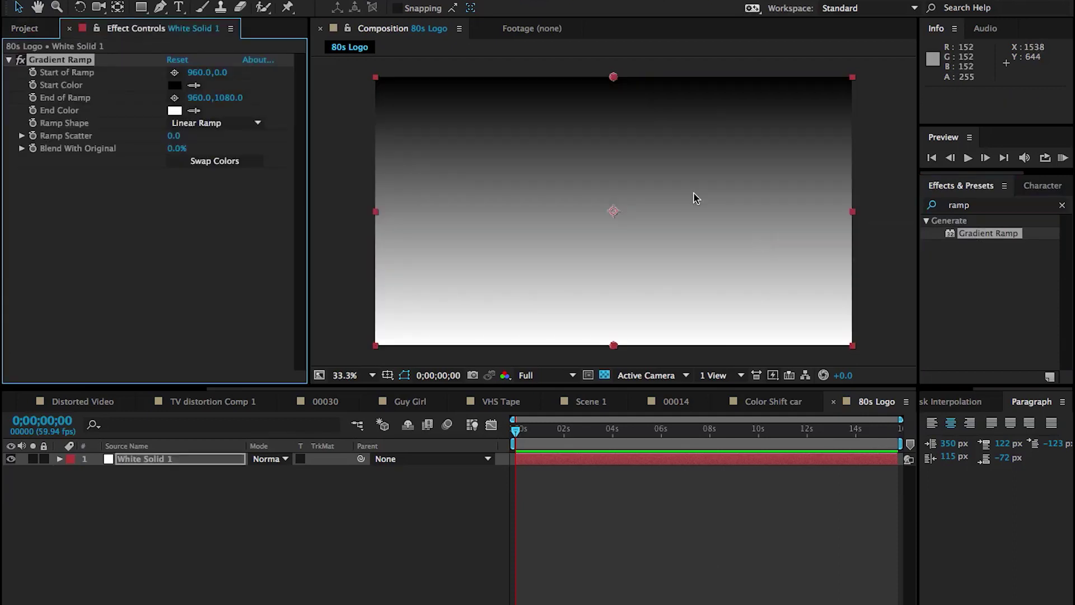
{"action": "left_click_drag", "start_coordinate": [614, 79], "coordinate": [616, 126]}
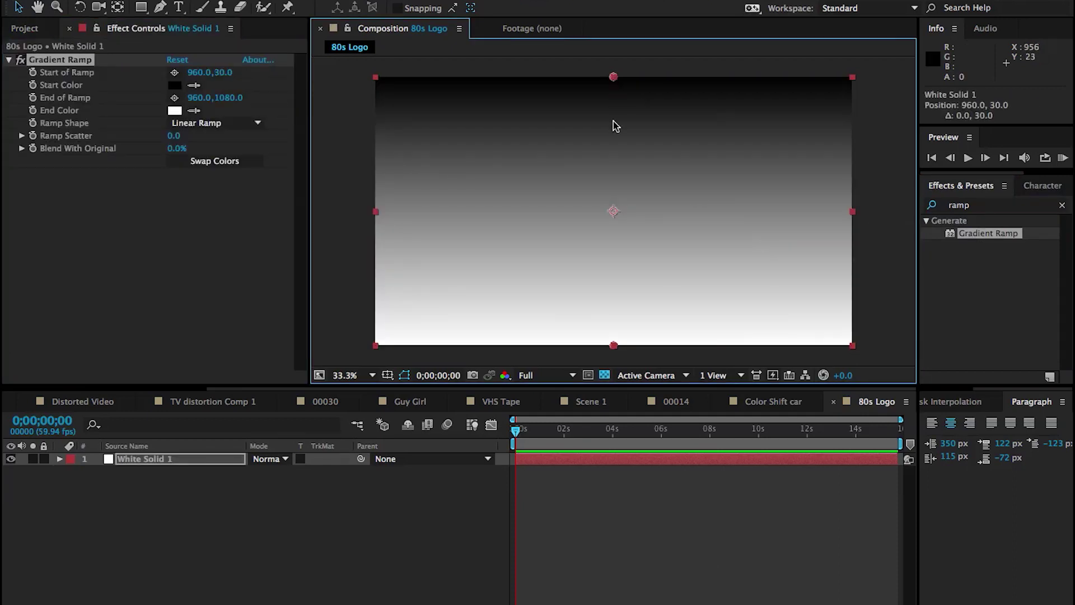
{"action": "left_click_drag", "start_coordinate": [615, 215], "coordinate": [614, 216]}
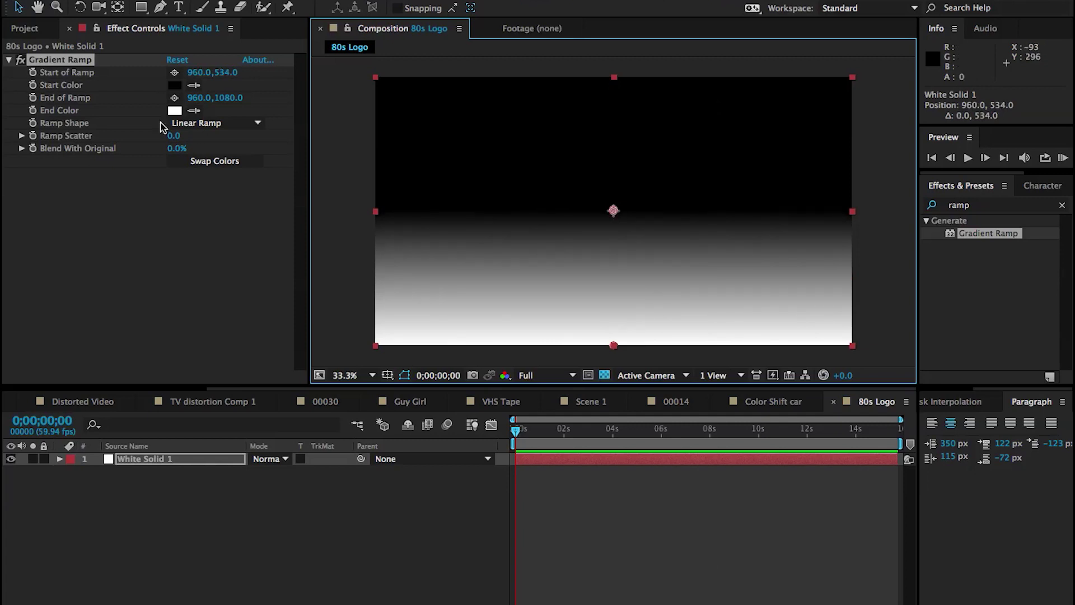
{"action": "left_click", "coordinate": [331, 565]}
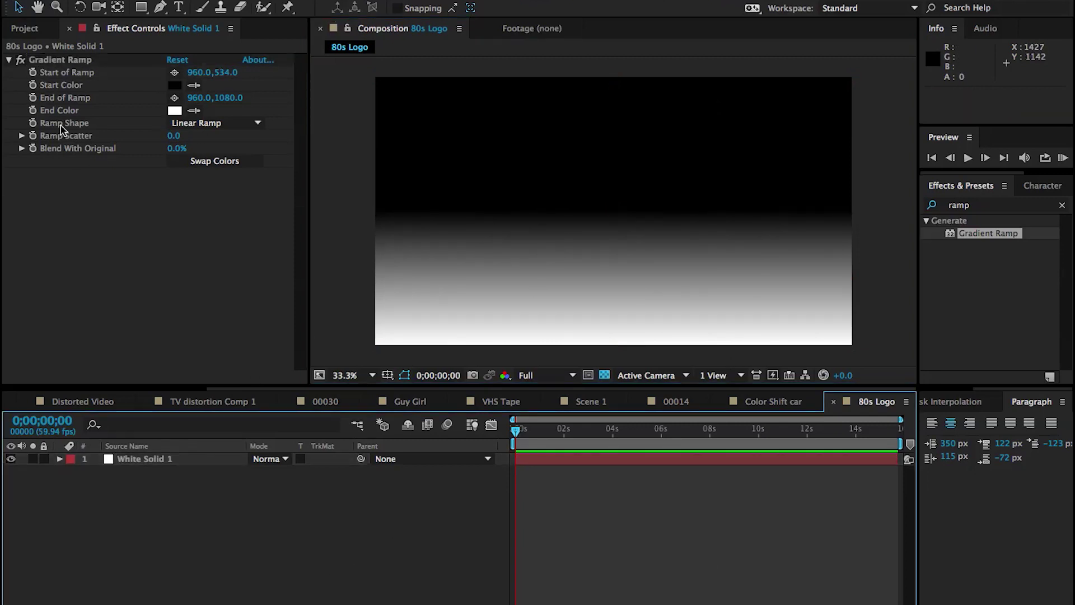
Step: Add a second white solid at composition size above the gradient layer
{"action": "right_click", "coordinate": [112, 519]}
{"action": "mouse_move", "coordinate": [146, 485]}
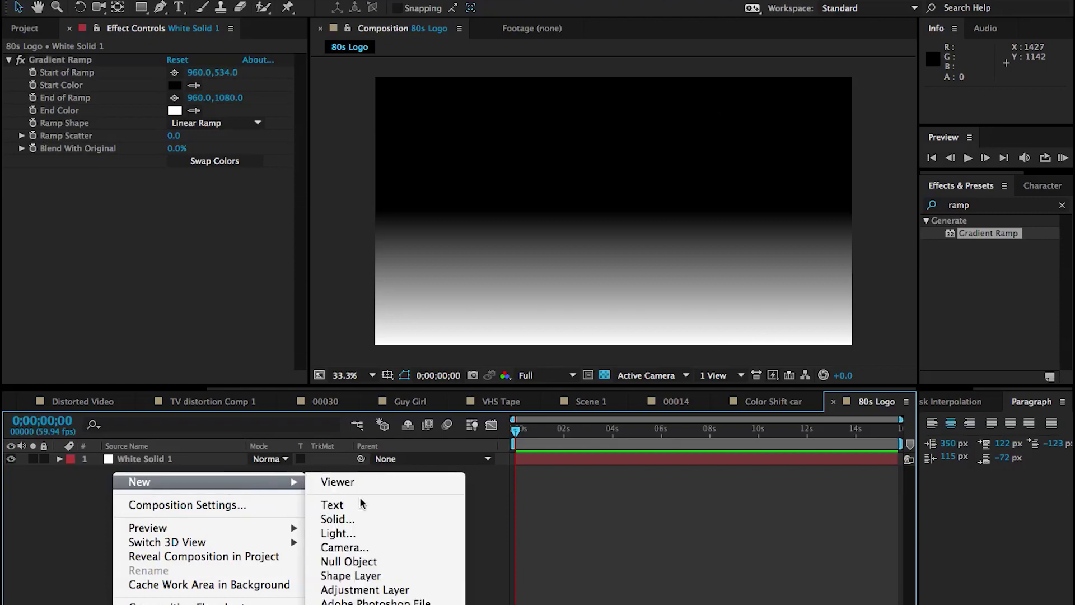
{"action": "left_click", "coordinate": [385, 517]}
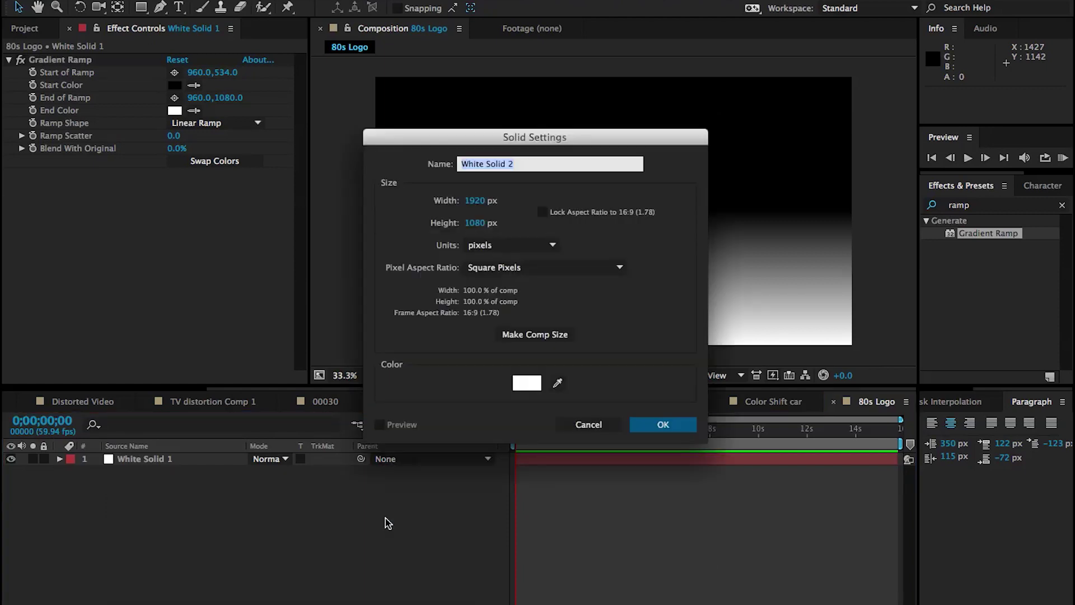
{"action": "left_click", "coordinate": [676, 426]}
Step: Find the Grid effect and apply it to the second white solid
{"action": "left_click", "coordinate": [962, 206]}
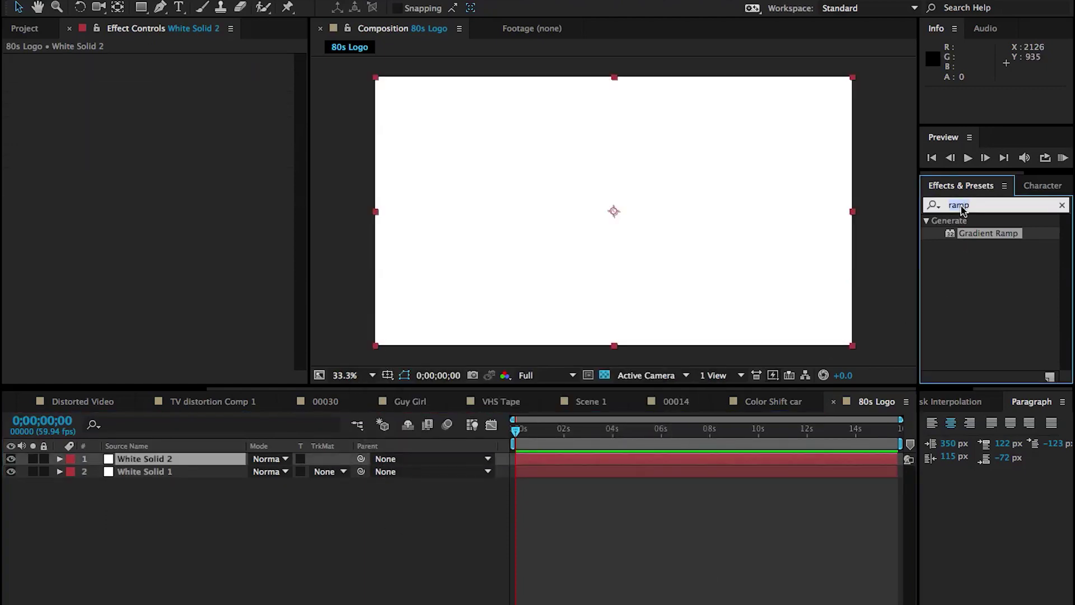
{"action": "type", "text": "grid"}
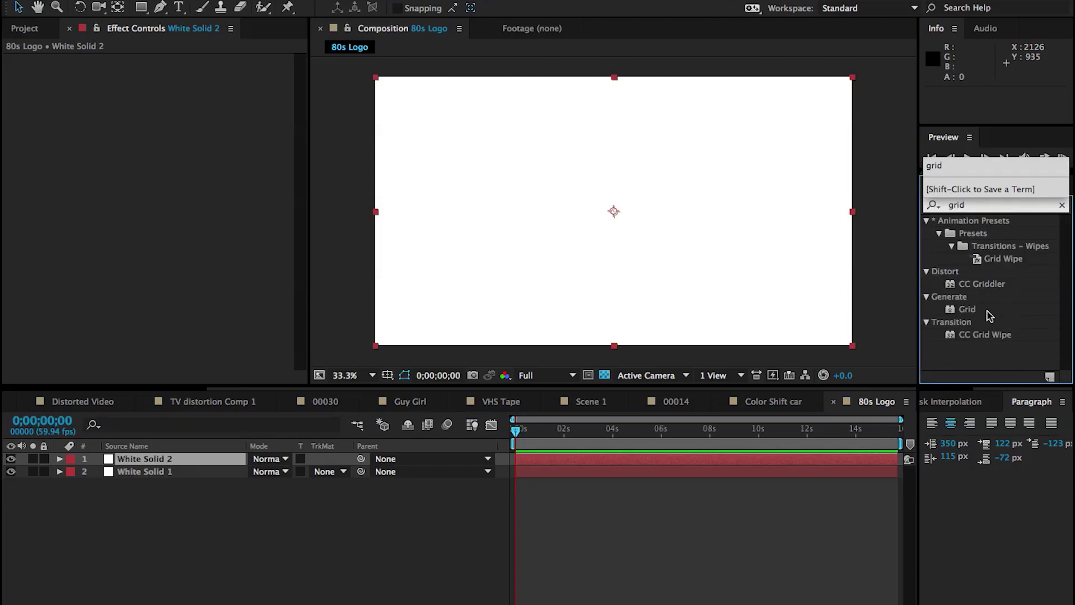
{"action": "left_click_drag", "start_coordinate": [966, 310], "coordinate": [752, 261]}
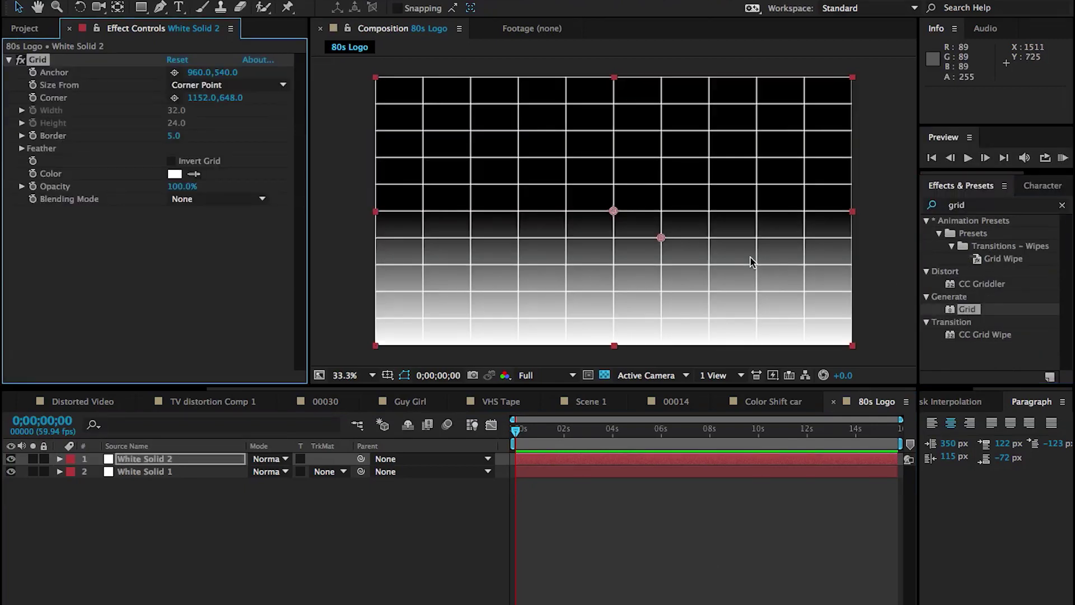
Step: Size the grid from Width & Height Sliders, with width about 80.1 and height about 60.3
{"action": "left_click", "coordinate": [191, 85]}
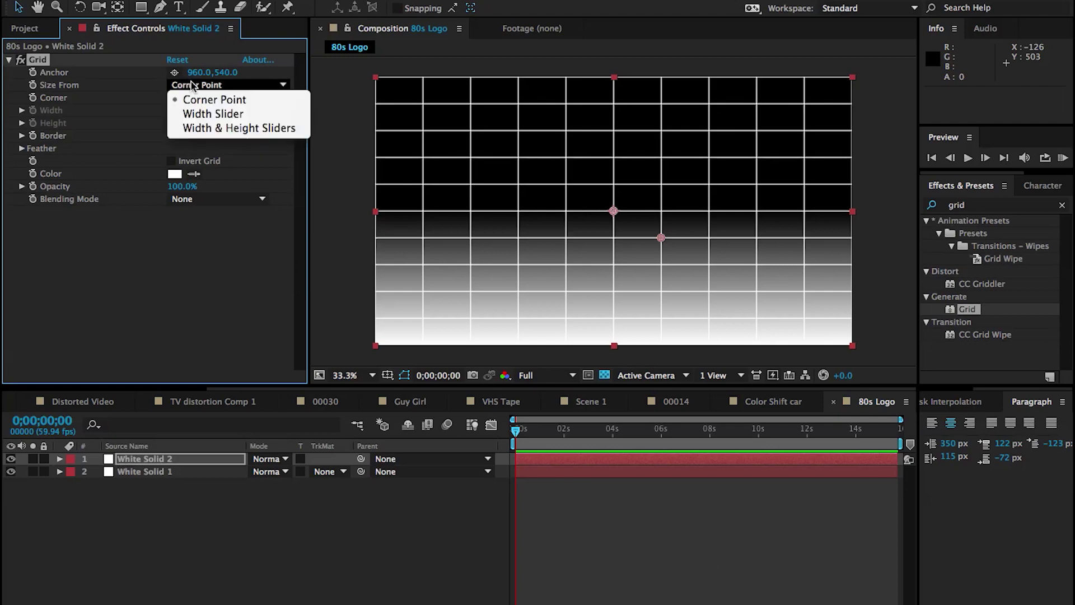
{"action": "left_click", "coordinate": [205, 128]}
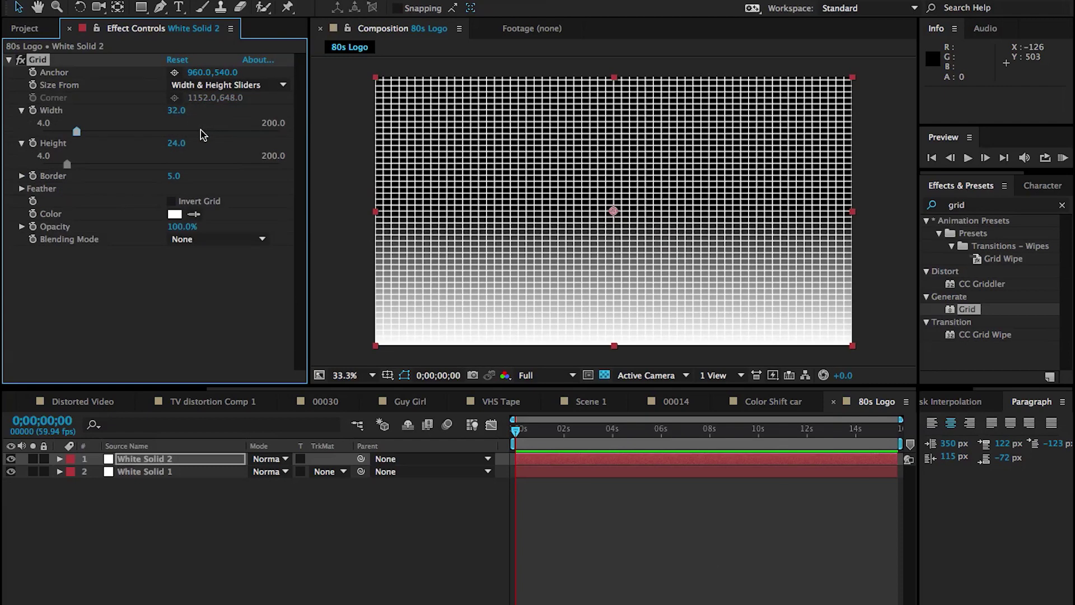
{"action": "left_click_drag", "start_coordinate": [77, 132], "coordinate": [134, 131]}
{"action": "left_click", "coordinate": [179, 112]}
{"action": "left_click_drag", "start_coordinate": [89, 165], "coordinate": [114, 167]}
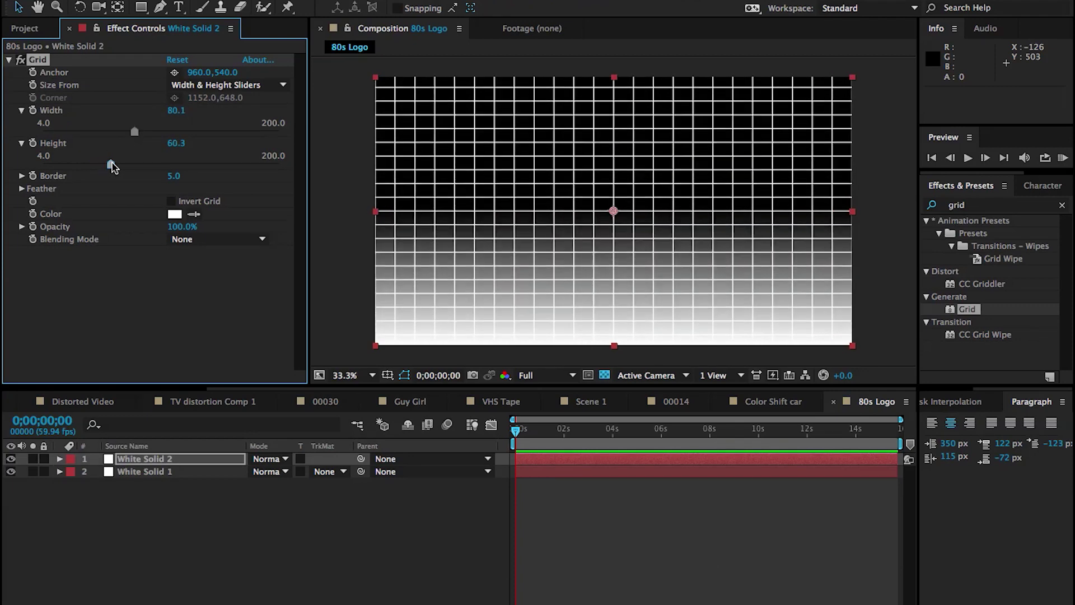
Step: Make the grid layer 3D and rotate it about its X axis to an orientation of about 282°, like a floor
{"action": "left_click", "coordinate": [157, 461]}
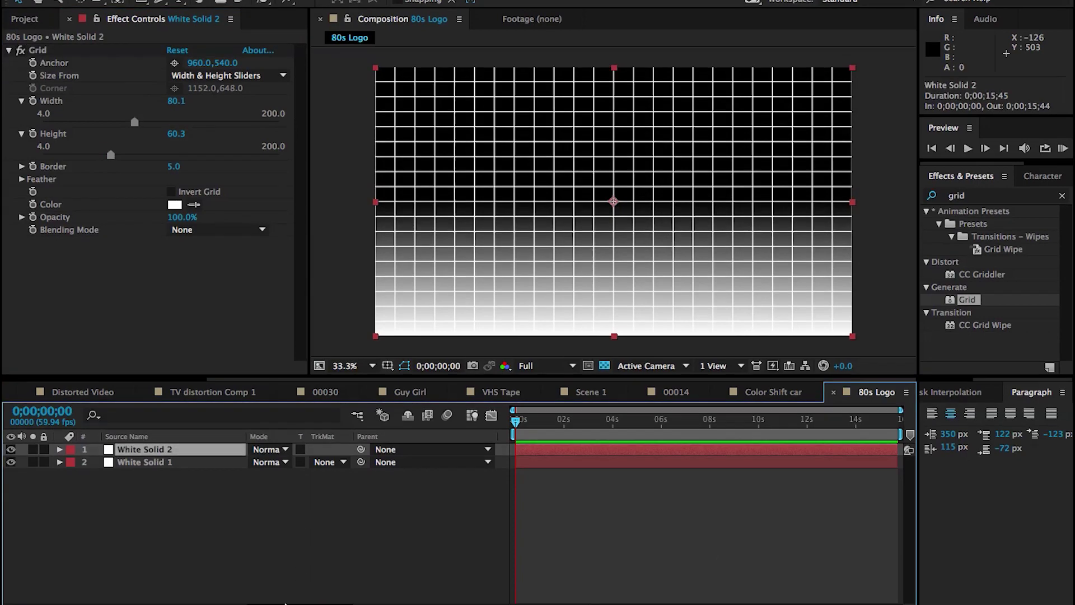
{"action": "left_click", "coordinate": [300, 598]}
{"action": "left_click", "coordinate": [333, 459]}
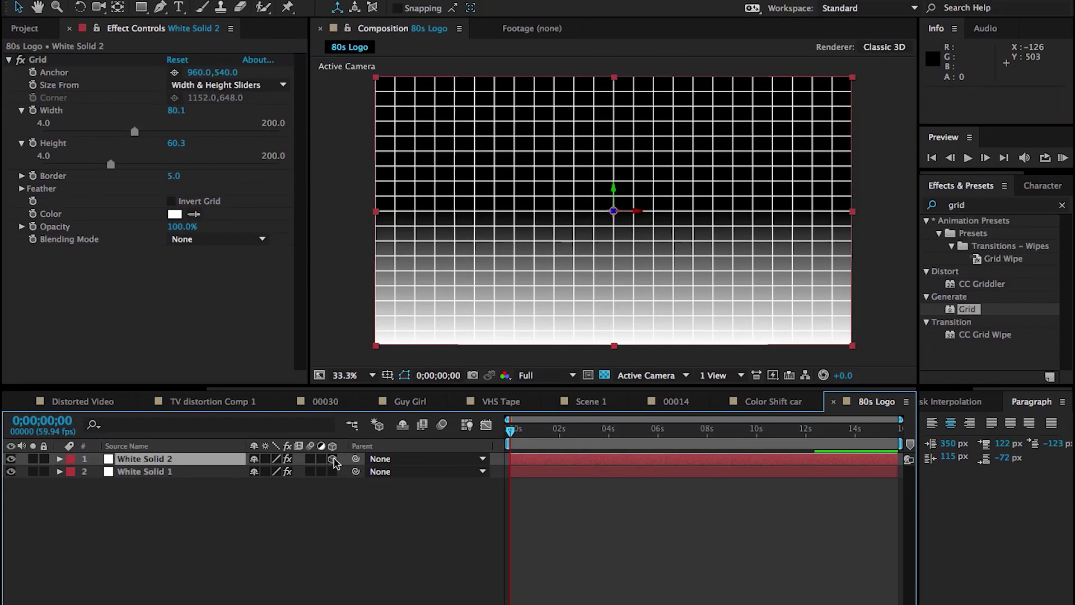
{"action": "left_click", "coordinate": [80, 8]}
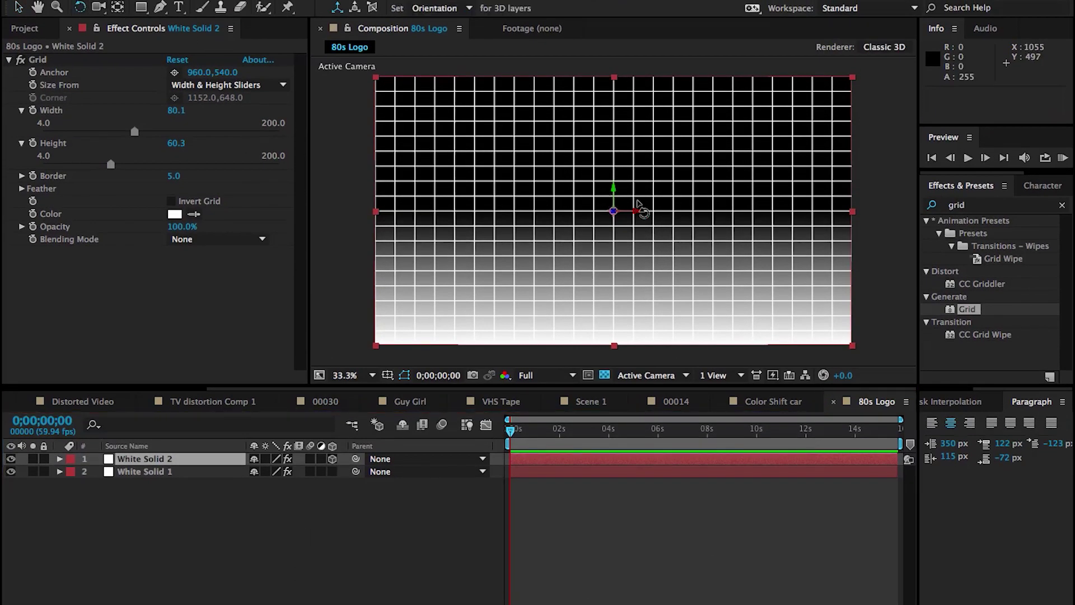
{"action": "left_click_drag", "start_coordinate": [632, 210], "coordinate": [633, 191]}
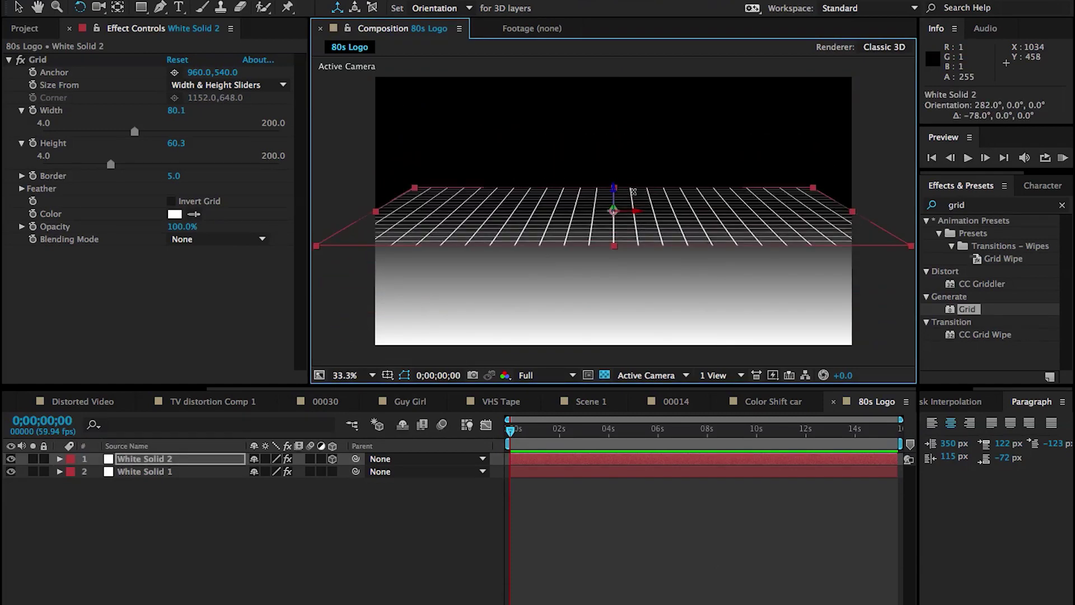
Step: Stretch the tilted grid plane toward the viewer past the frame's lower edge and fine-tune its X-axis tilt
{"action": "key", "text": "v"}
{"action": "left_click_drag", "start_coordinate": [614, 246], "coordinate": [615, 436]}
{"action": "left_click_drag", "start_coordinate": [615, 137], "coordinate": [617, 131]}
{"action": "left_click", "coordinate": [80, 8]}
{"action": "left_click_drag", "start_coordinate": [636, 210], "coordinate": [636, 206]}
{"action": "left_click", "coordinate": [18, 8]}
Step: Set a Position keyframe on the grid layer at 0;00;10;04
{"action": "left_click", "coordinate": [166, 460]}
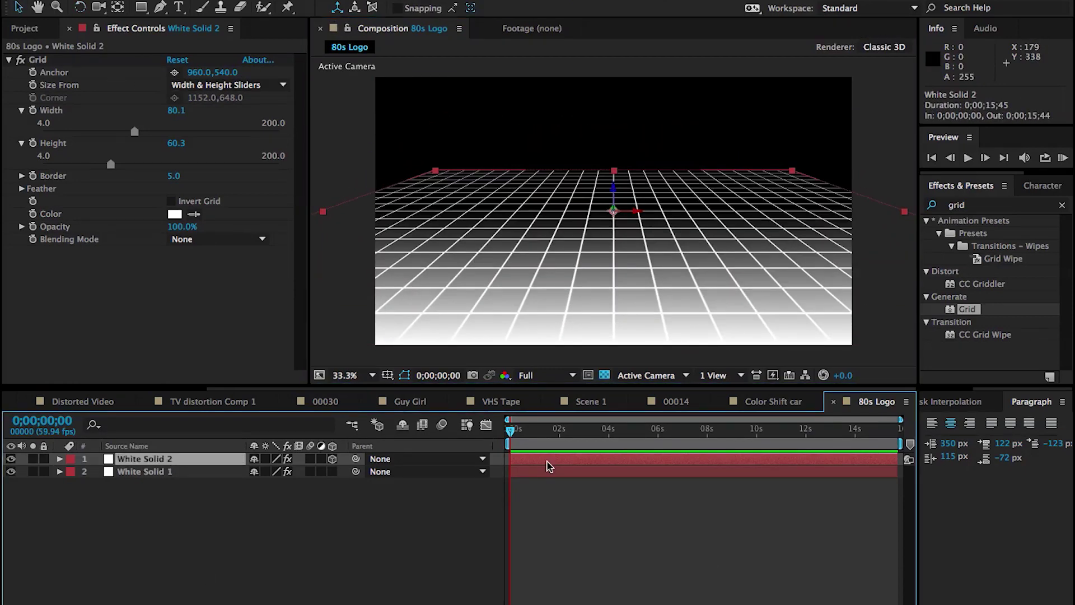
{"action": "left_click_drag", "start_coordinate": [632, 443], "coordinate": [677, 432]}
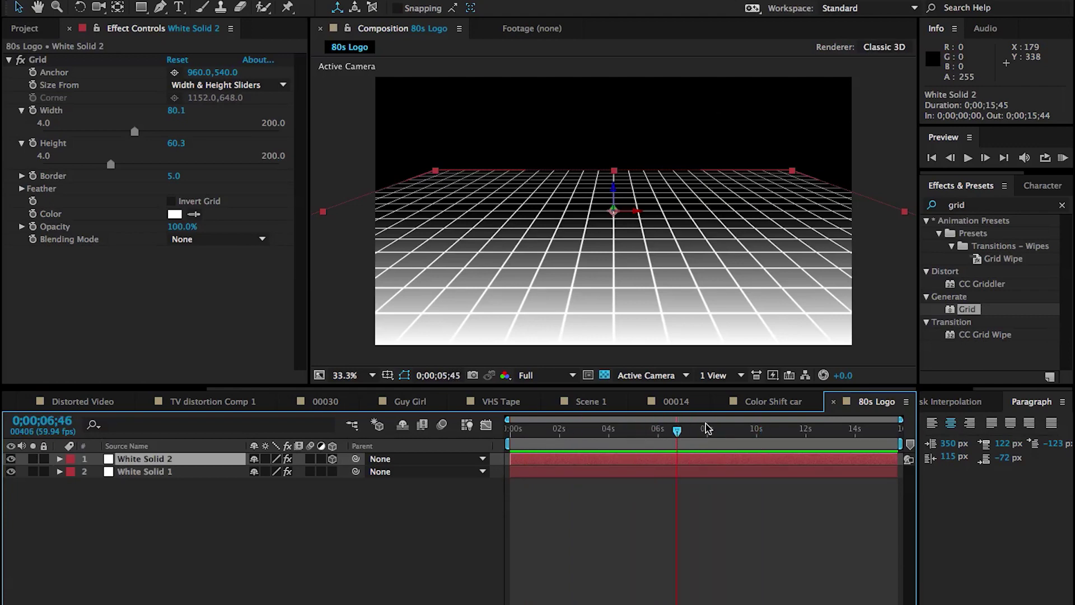
{"action": "key", "text": "p"}
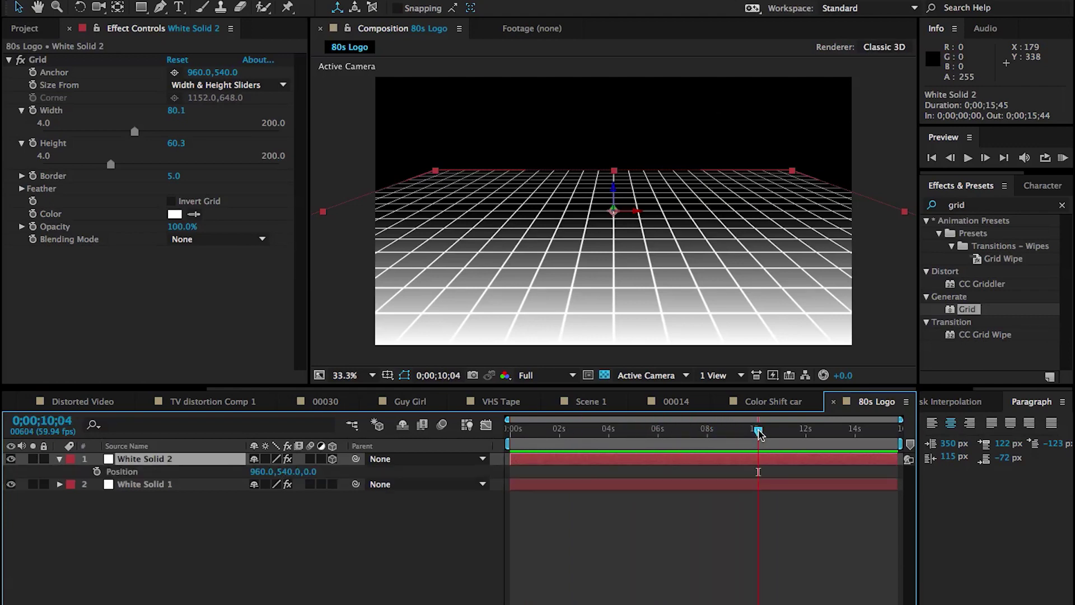
{"action": "left_click", "coordinate": [96, 472]}
Step: At time zero, push the grid back along its own plane to keyframe its starting position, and scrub through the motion
{"action": "left_click_drag", "start_coordinate": [583, 442], "coordinate": [468, 445]}
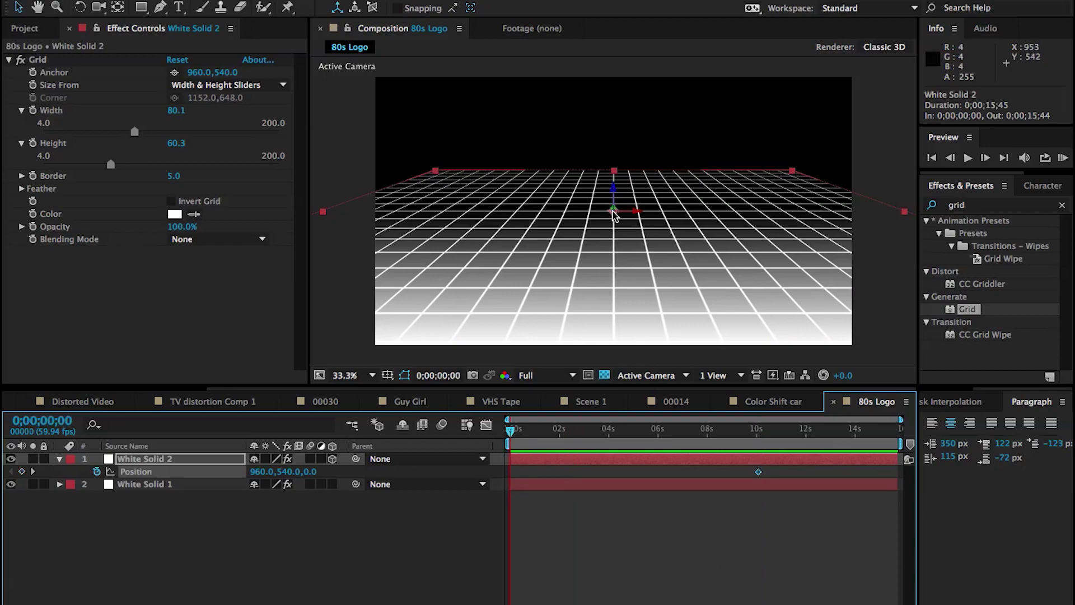
{"action": "left_click_drag", "start_coordinate": [616, 216], "coordinate": [610, 178]}
{"action": "left_click_drag", "start_coordinate": [510, 428], "coordinate": [627, 428]}
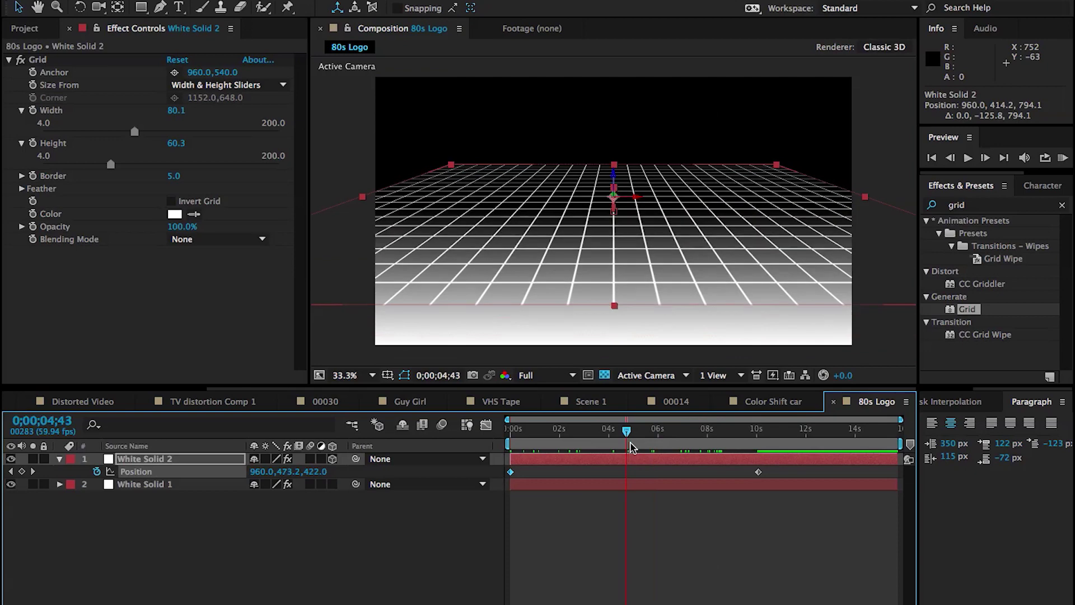
Step: Add a third white solid at composition size above the grid layer
{"action": "right_click", "coordinate": [329, 528]}
{"action": "mouse_move", "coordinate": [448, 482]}
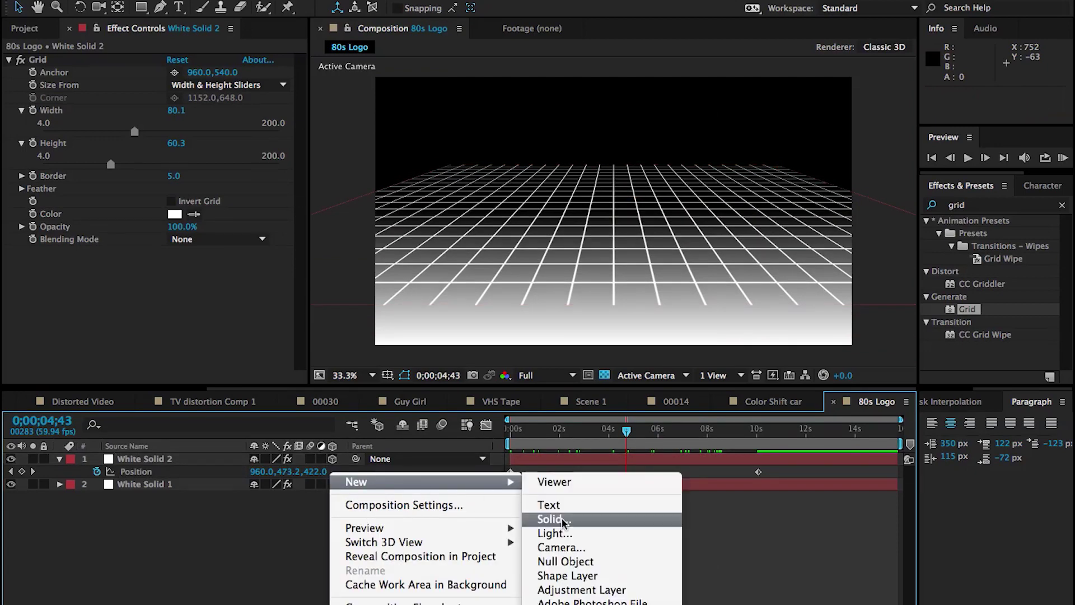
{"action": "left_click", "coordinate": [554, 521]}
{"action": "left_click", "coordinate": [660, 425]}
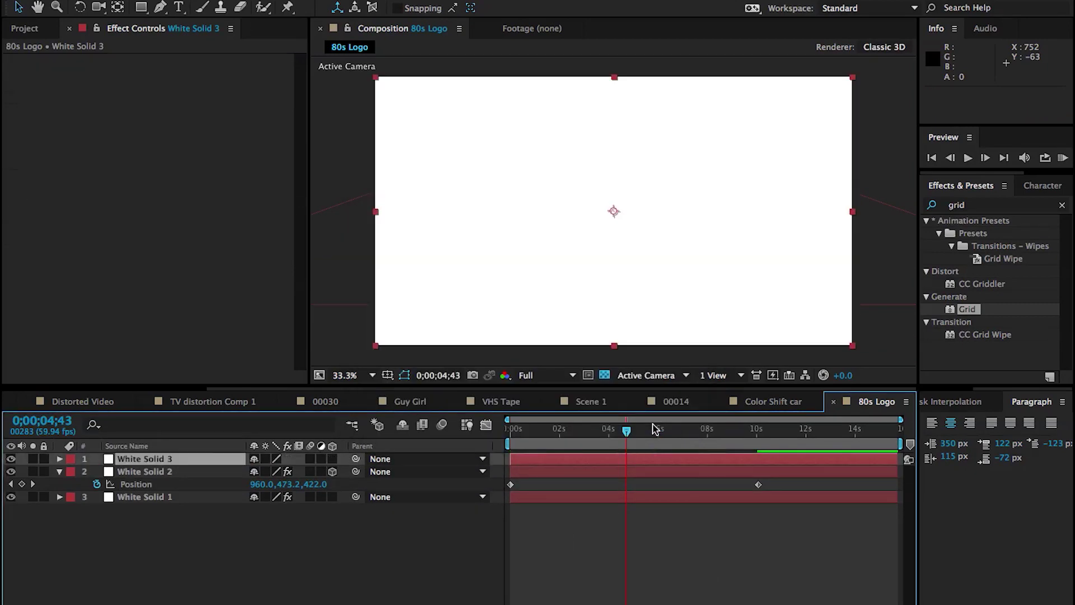
Step: Mask the third solid with a rectangle covering the lower part of the frame and set its Mask Feather to 144 pixels
{"action": "left_click", "coordinate": [142, 8]}
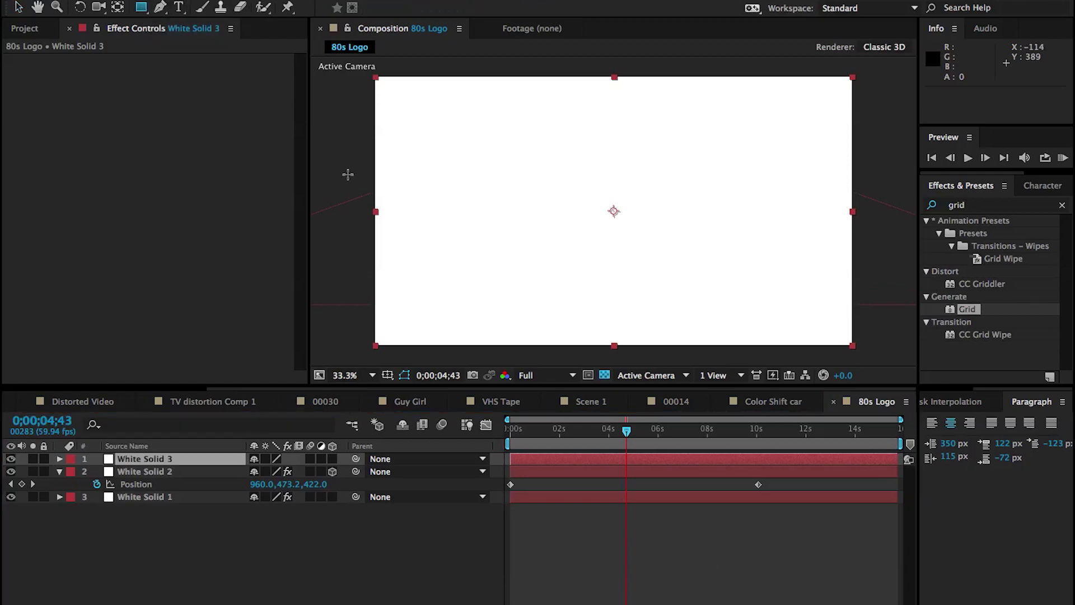
{"action": "left_click_drag", "start_coordinate": [353, 198], "coordinate": [893, 384]}
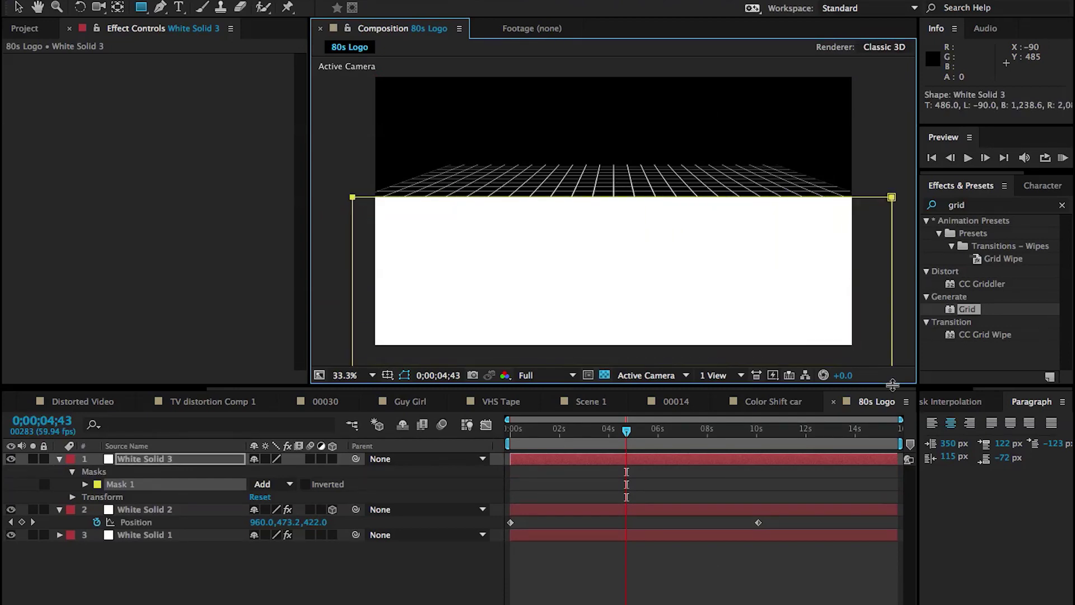
{"action": "key", "text": "f"}
{"action": "left_click_drag", "start_coordinate": [283, 484], "coordinate": [393, 479]}
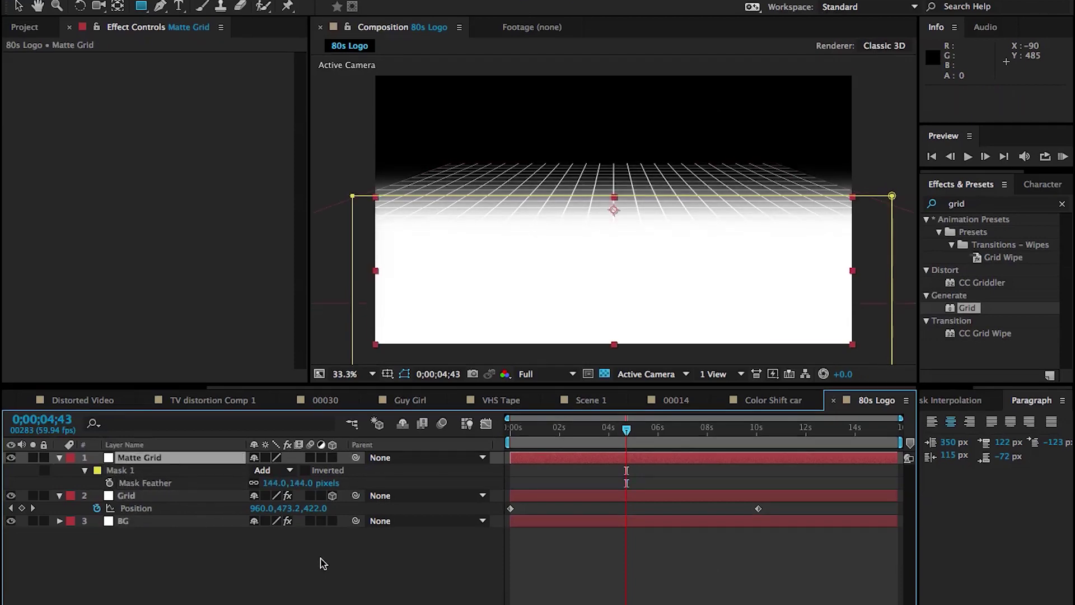
Step: Set the Grid layer's track matte to Alpha Matte "Matte Grid"
{"action": "left_click", "coordinate": [275, 600]}
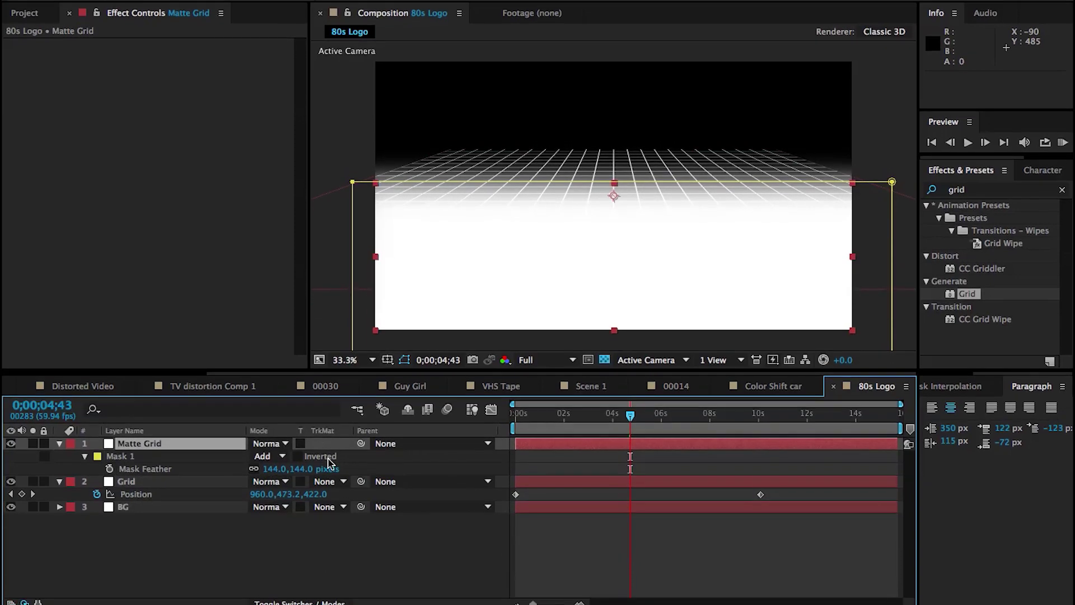
{"action": "left_click", "coordinate": [327, 498]}
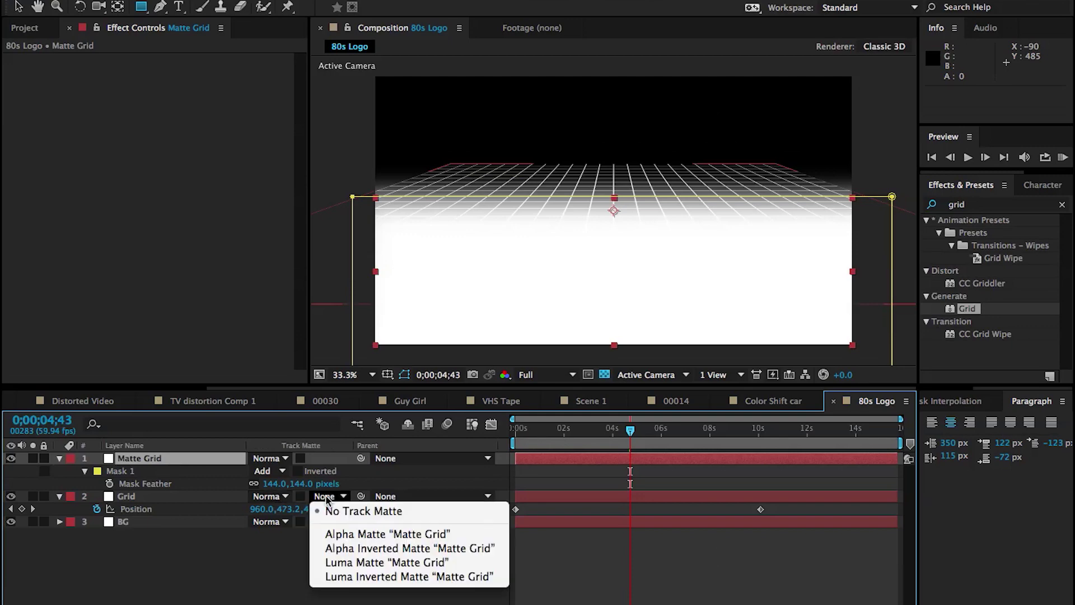
{"action": "left_click", "coordinate": [340, 536]}
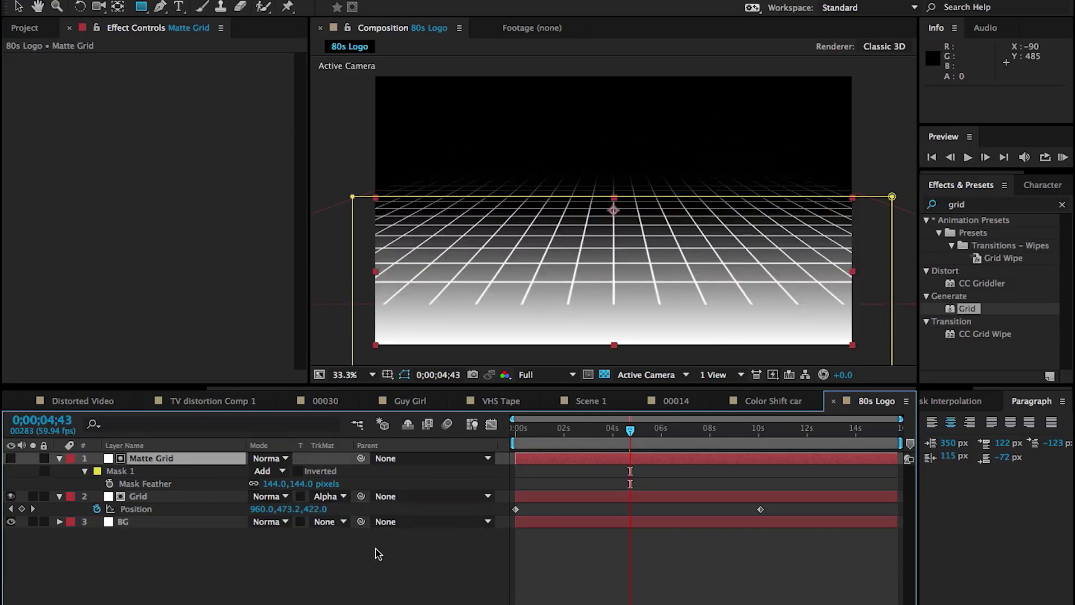
{"action": "left_click", "coordinate": [375, 549]}
Step: At the Grid layer's second Position keyframe, slide the grid forward along its plane to about 960, 680.8, -888.9
{"action": "left_click_drag", "start_coordinate": [644, 437], "coordinate": [746, 432]}
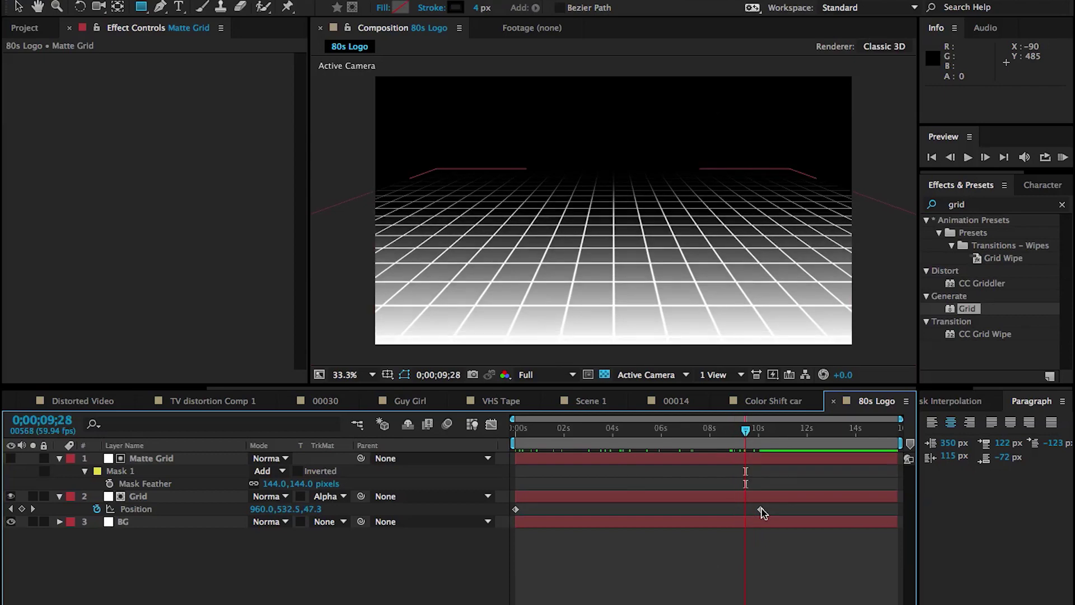
{"action": "left_click", "coordinate": [33, 509]}
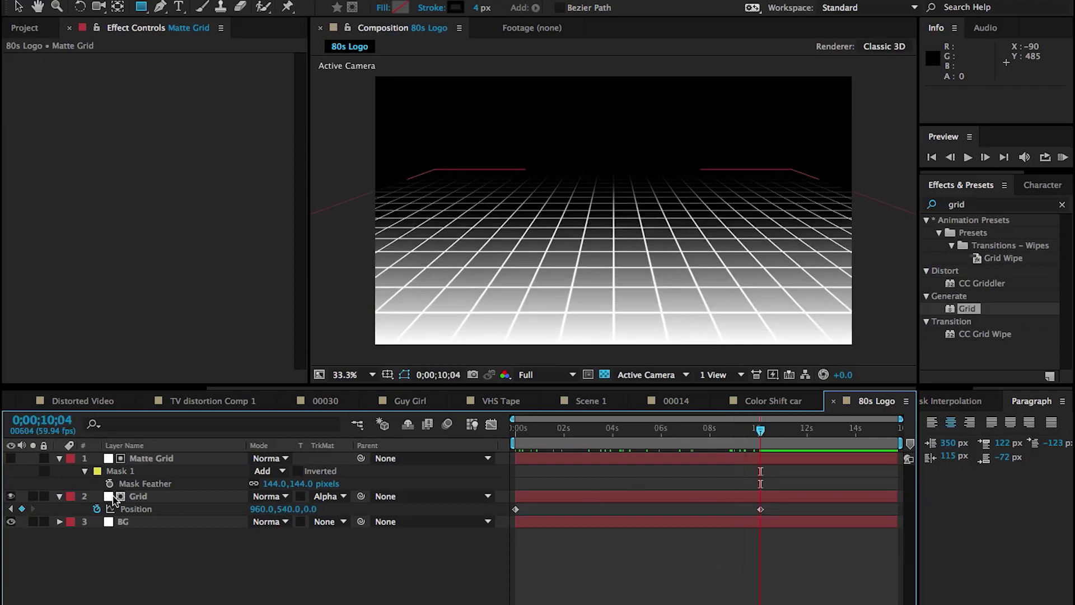
{"action": "left_click", "coordinate": [266, 511]}
{"action": "key", "text": "v"}
{"action": "left_click_drag", "start_coordinate": [615, 211], "coordinate": [635, 457]}
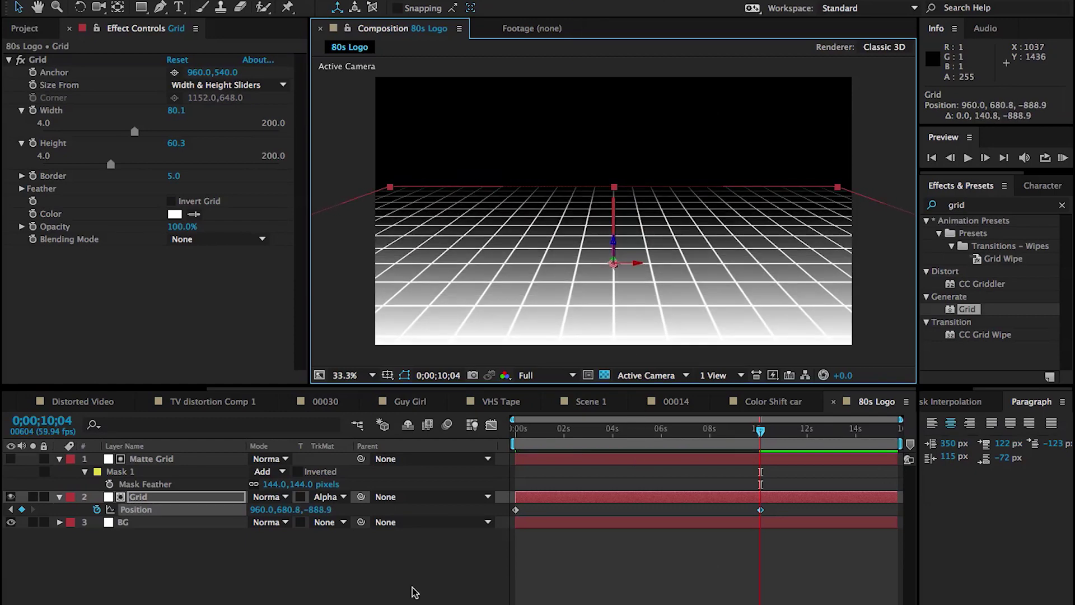
{"action": "left_click", "coordinate": [410, 590]}
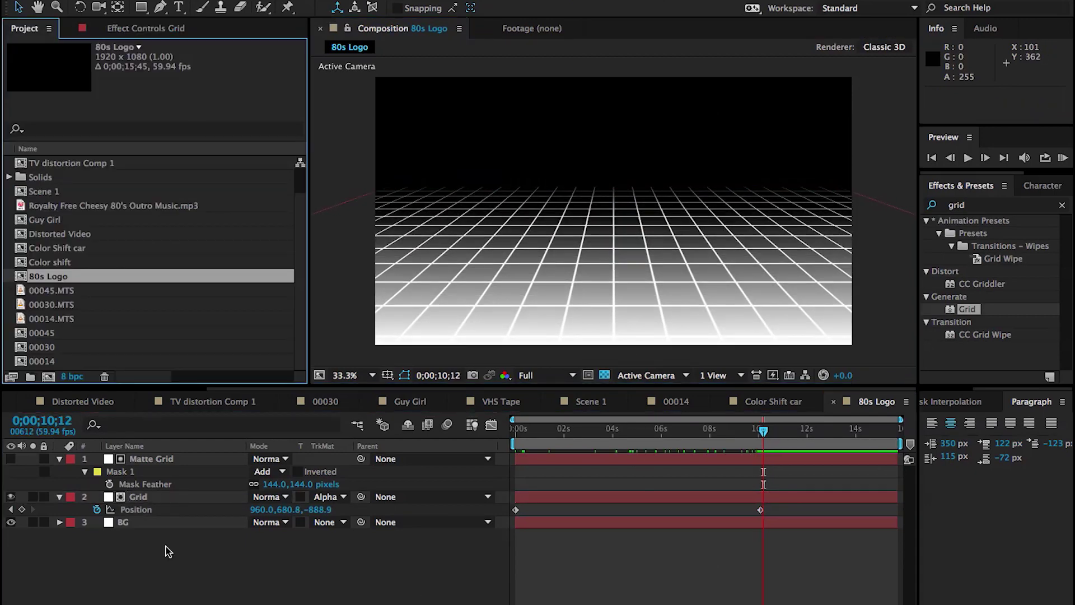
Step: Add a text layer above the matte layer reading "Retro 80s Vhs"
{"action": "left_click", "coordinate": [168, 551]}
{"action": "right_click", "coordinate": [168, 552]}
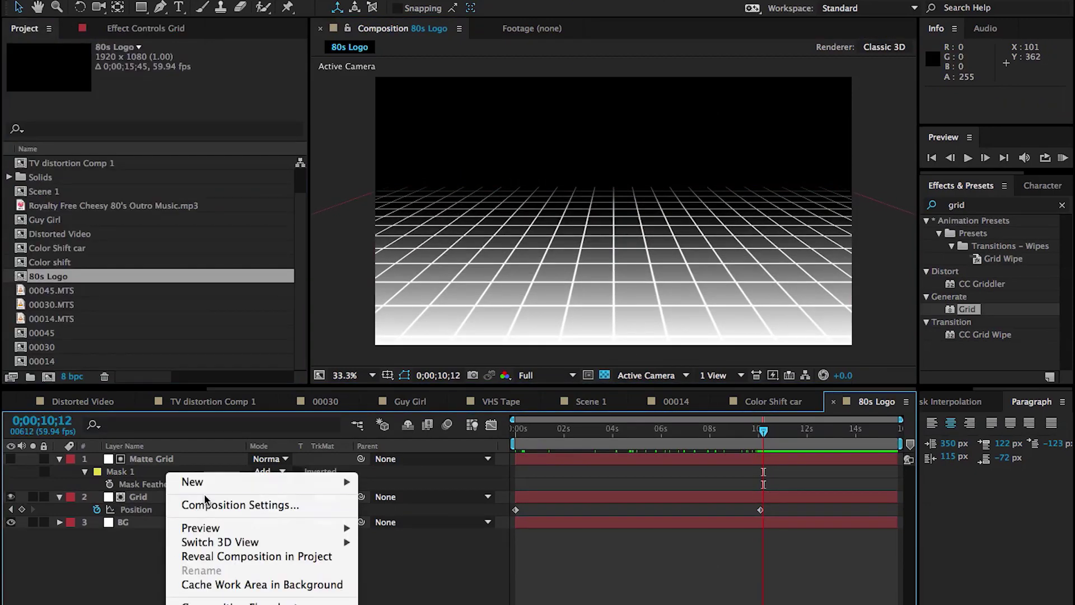
{"action": "mouse_move", "coordinate": [201, 484]}
{"action": "left_click", "coordinate": [402, 504]}
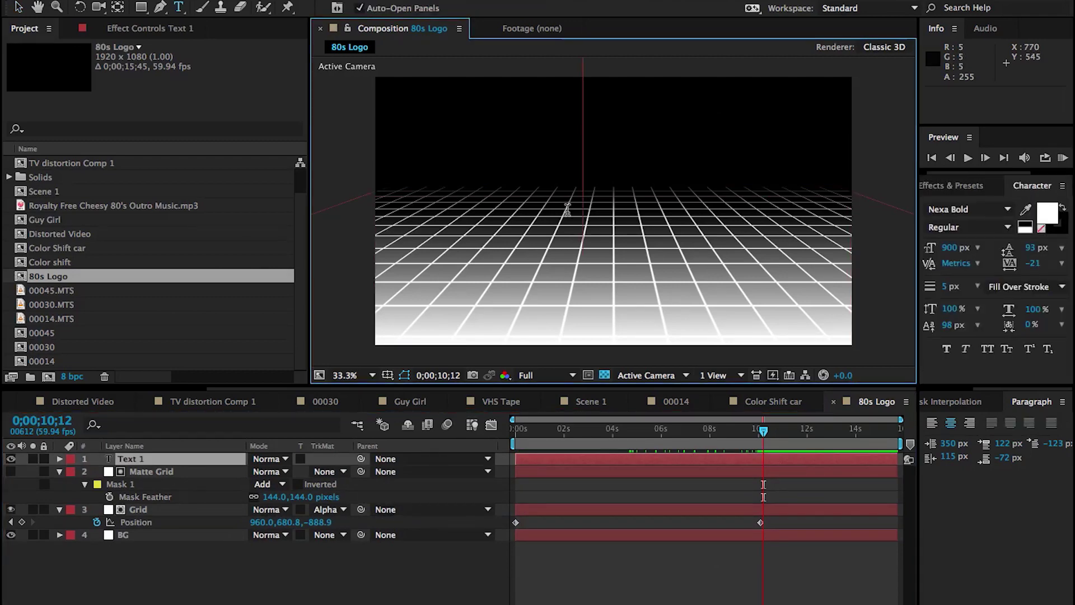
{"action": "type", "text": "Retro"}
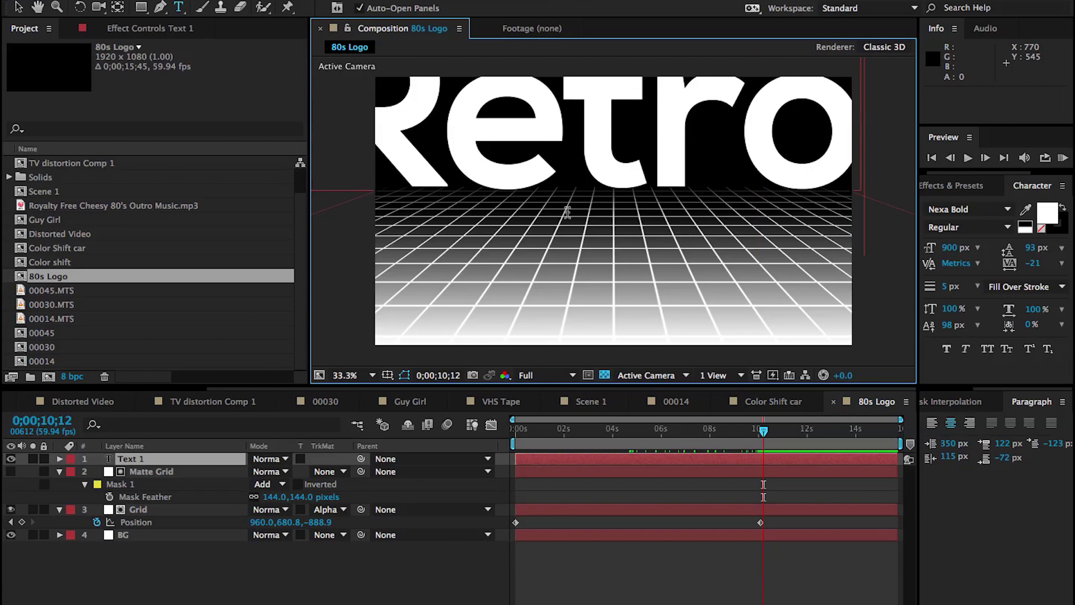
{"action": "type", "text": " 8"}
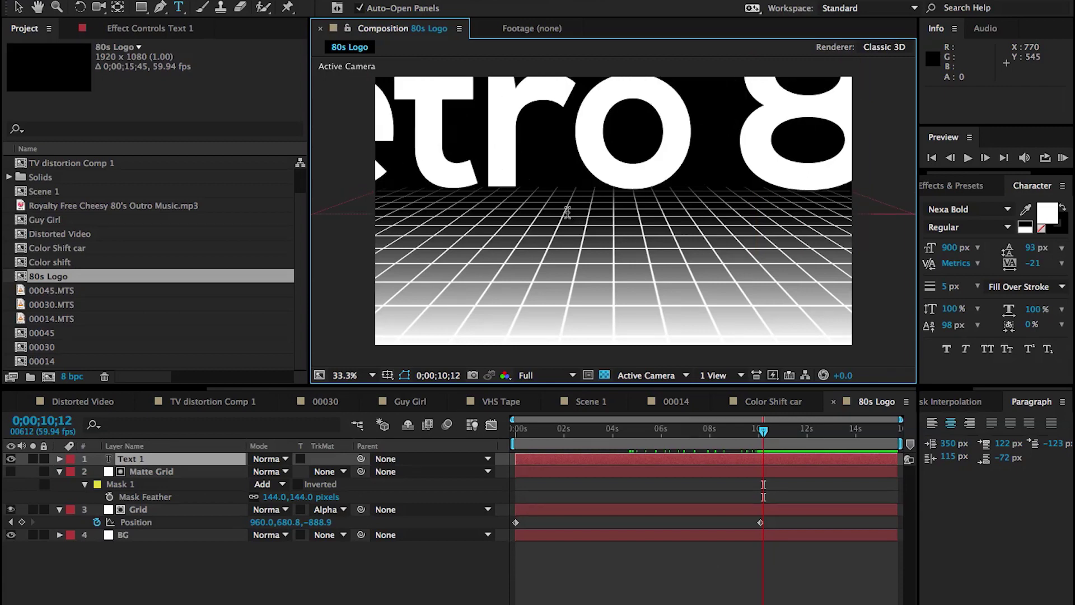
{"action": "type", "text": "0s Vhs"}
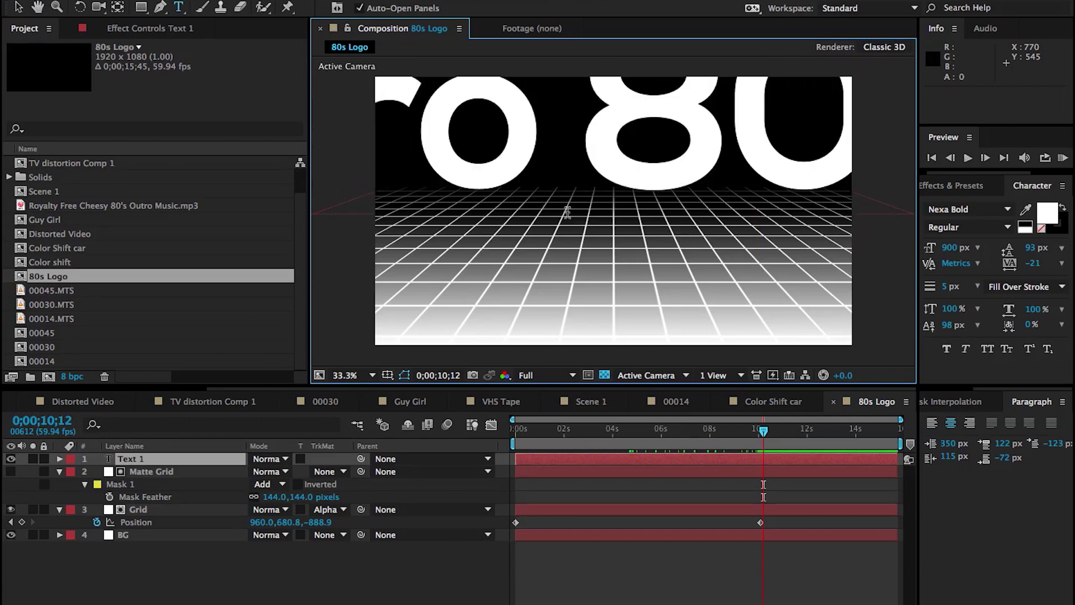
Step: Reduce the text's font size to 200 px
{"action": "left_click", "coordinate": [20, 7]}
{"action": "left_click_drag", "start_coordinate": [946, 249], "coordinate": [915, 249]}
{"action": "left_click", "coordinate": [947, 248]}
{"action": "type", "text": "300"}
{"action": "key", "text": "Return"}
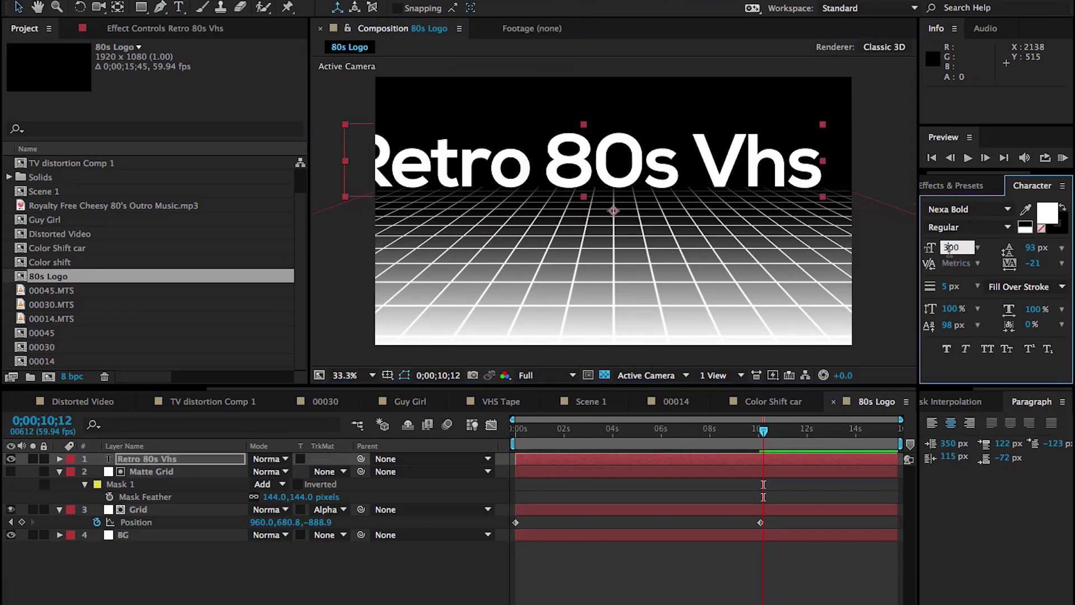
{"action": "double_click", "coordinate": [950, 249]}
{"action": "type", "text": "200"}
Step: Remove the word "Vhs" so the text reads "Retro 80s"
{"action": "double_click", "coordinate": [693, 171]}
{"action": "double_click", "coordinate": [694, 172]}
{"action": "key", "text": "BackSpace"}
{"action": "key", "text": "BackSpace"}
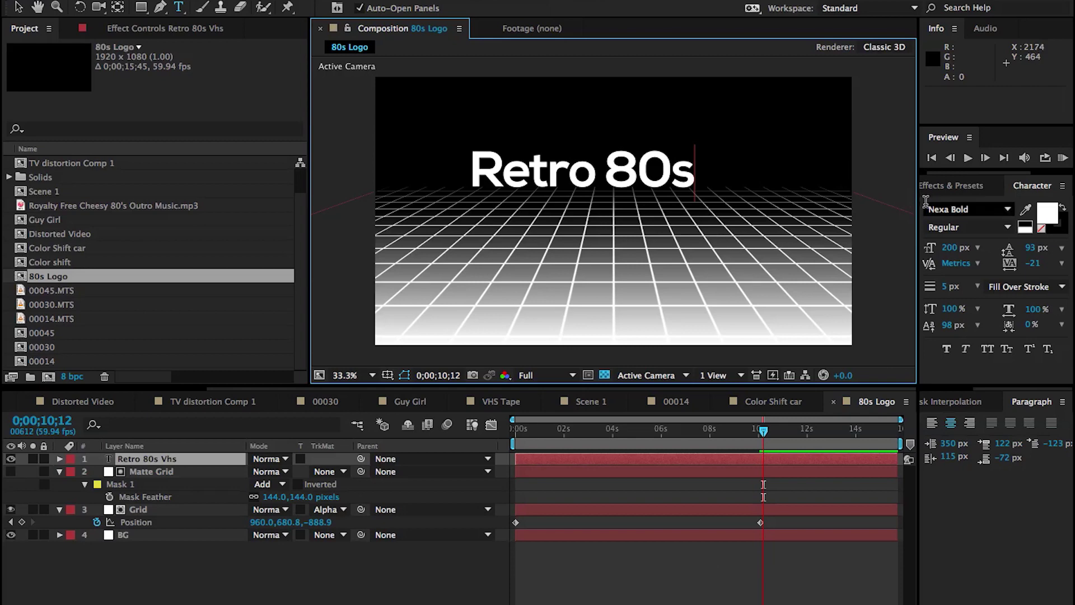
Step: Set the font of the whole "Retro 80s" text to Disco Deck Laser Italic
{"action": "triple_click", "coordinate": [583, 177]}
{"action": "left_click", "coordinate": [965, 209]}
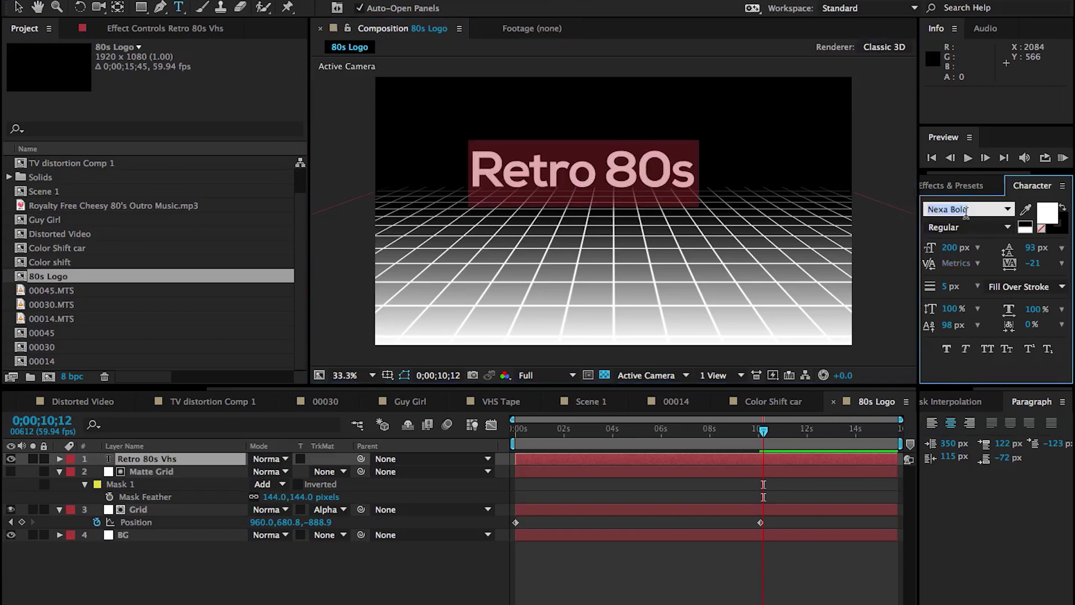
{"action": "type", "text": "Didot"}
{"action": "key", "text": "BackSpace"}
{"action": "key", "text": "BackSpace"}
{"action": "key", "text": "BackSpace"}
{"action": "type", "text": "sco Deck"}
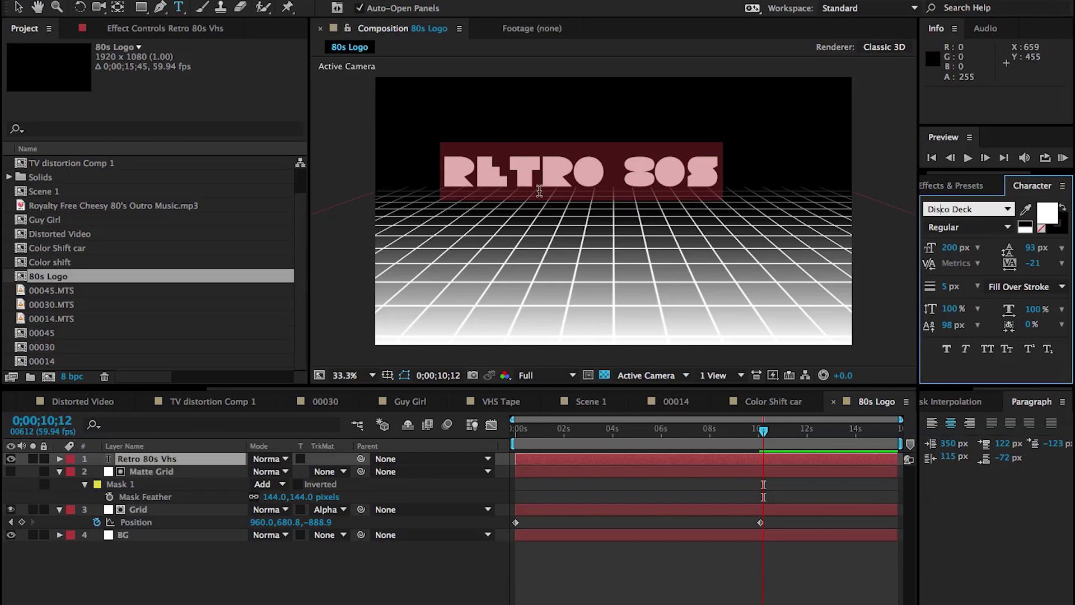
{"action": "key", "text": "Down"}
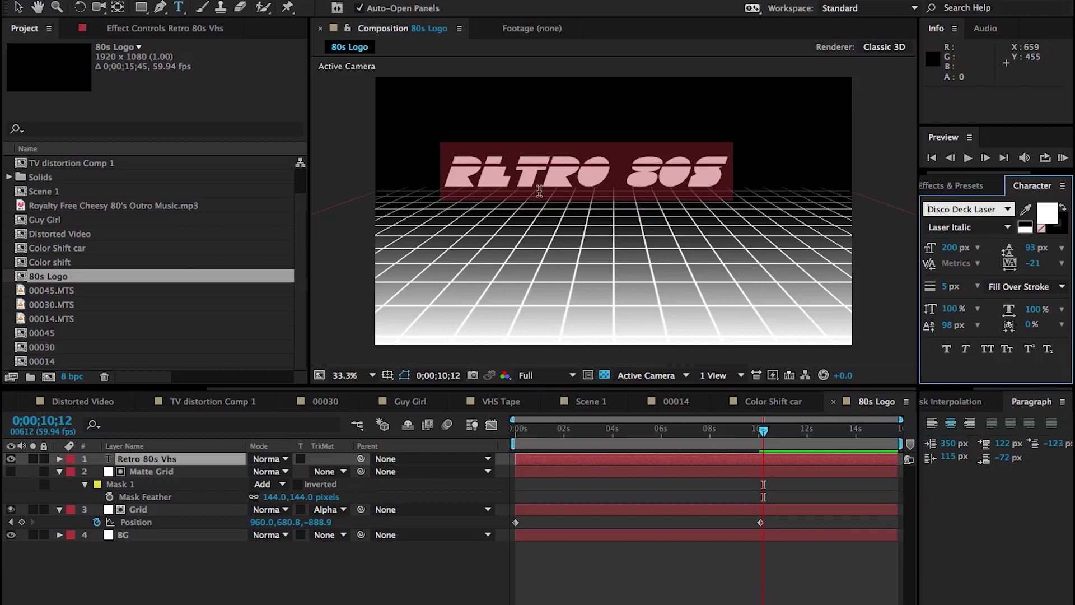
Step: Move the text's anchor point to its lower centre and place the text just above the horizon at about 939, 442
{"action": "left_click", "coordinate": [18, 6]}
{"action": "left_click_drag", "start_coordinate": [587, 183], "coordinate": [603, 208]}
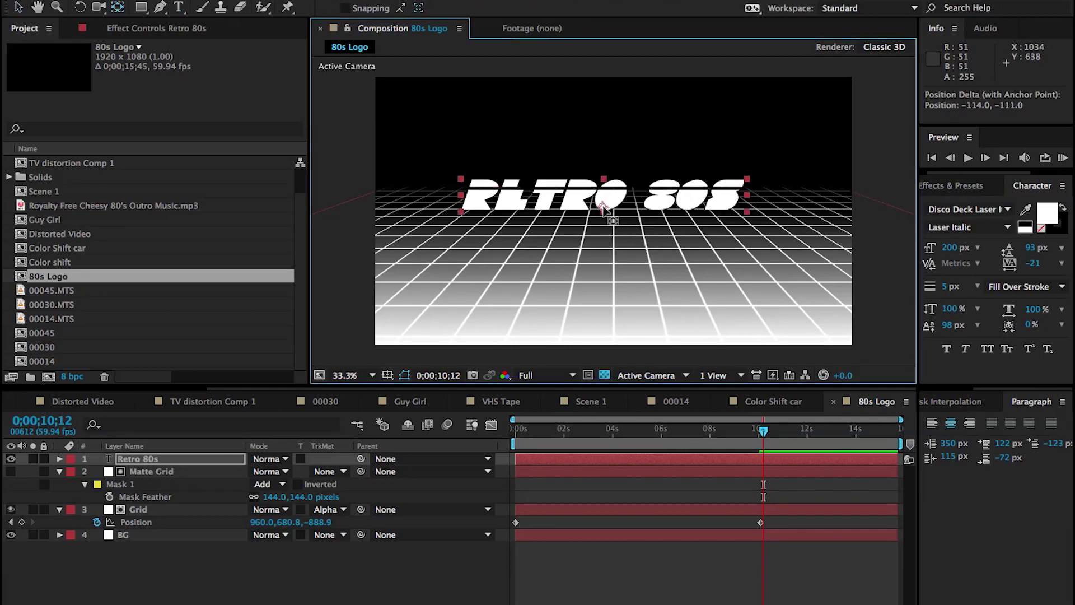
{"action": "left_click", "coordinate": [19, 7]}
{"action": "scroll", "coordinate": [427, 183], "scroll_direction": "up", "scroll_amount": 2}
{"action": "scroll", "coordinate": [429, 183], "scroll_direction": "down", "scroll_amount": 1}
{"action": "left_click_drag", "start_coordinate": [470, 188], "coordinate": [530, 166]}
{"action": "key", "text": "comma"}
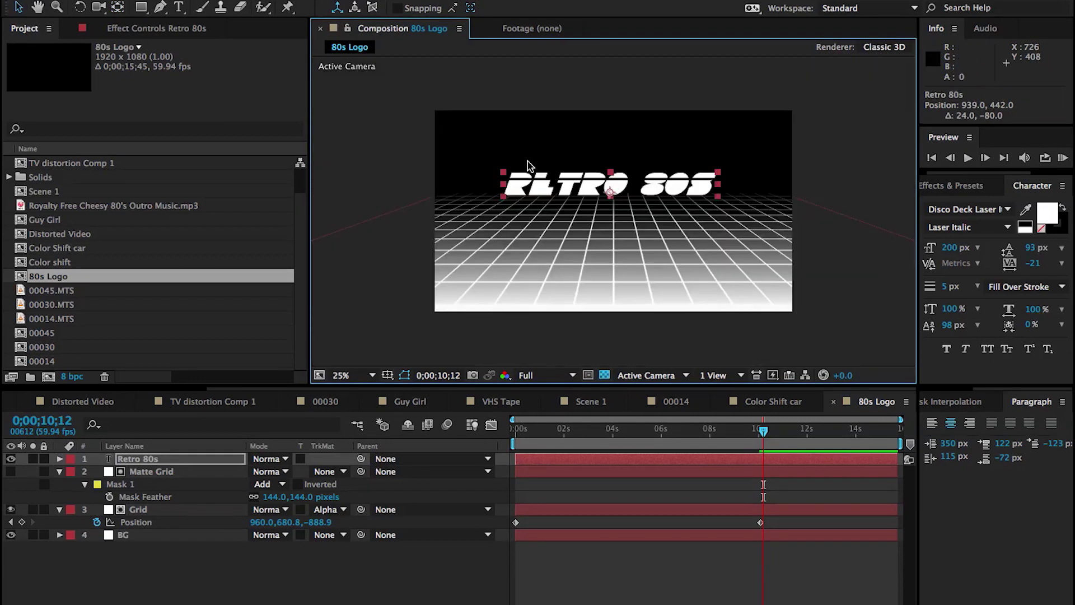
Step: Duplicate the Retro 80s text layer and apply the Find Edges effect to the copy
{"action": "left_click", "coordinate": [146, 459]}
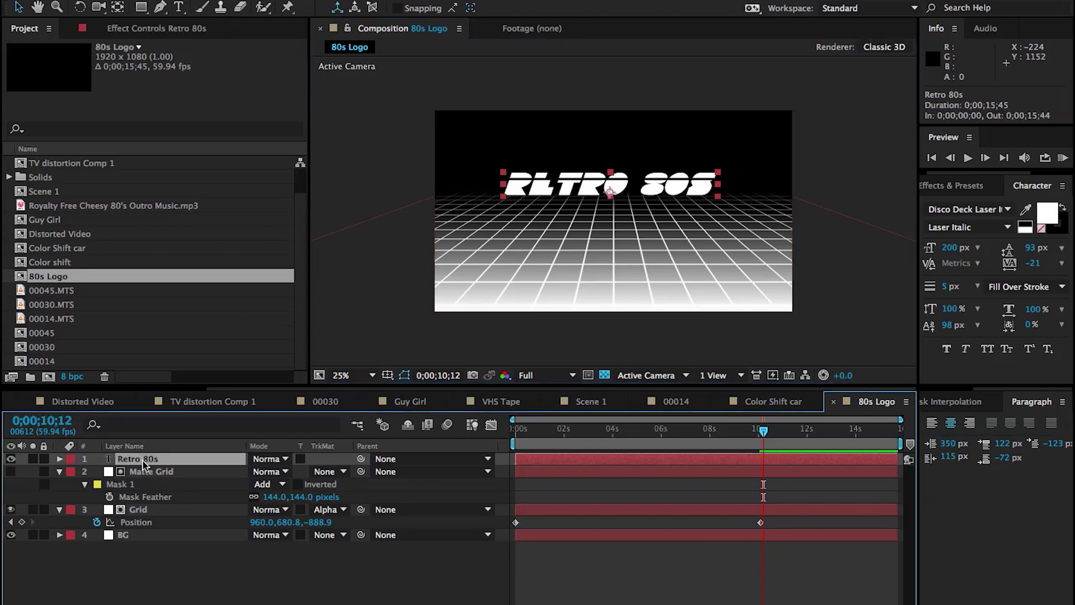
{"action": "key", "text": "ctrl+d"}
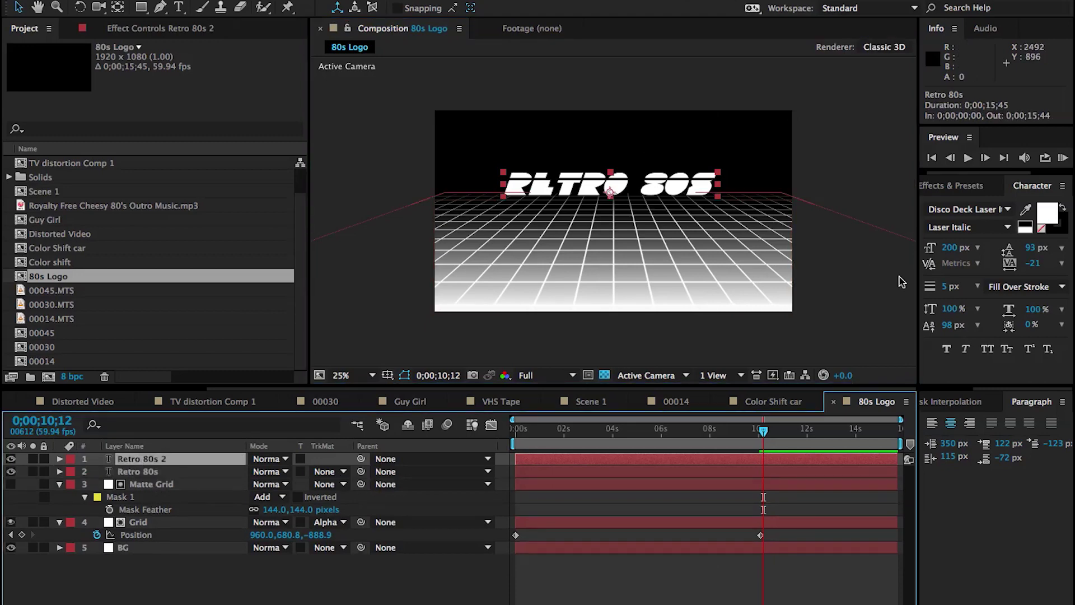
{"action": "left_click", "coordinate": [951, 186]}
{"action": "double_click", "coordinate": [959, 205]}
{"action": "key", "text": "BackSpace"}
{"action": "type", "text": "edges"}
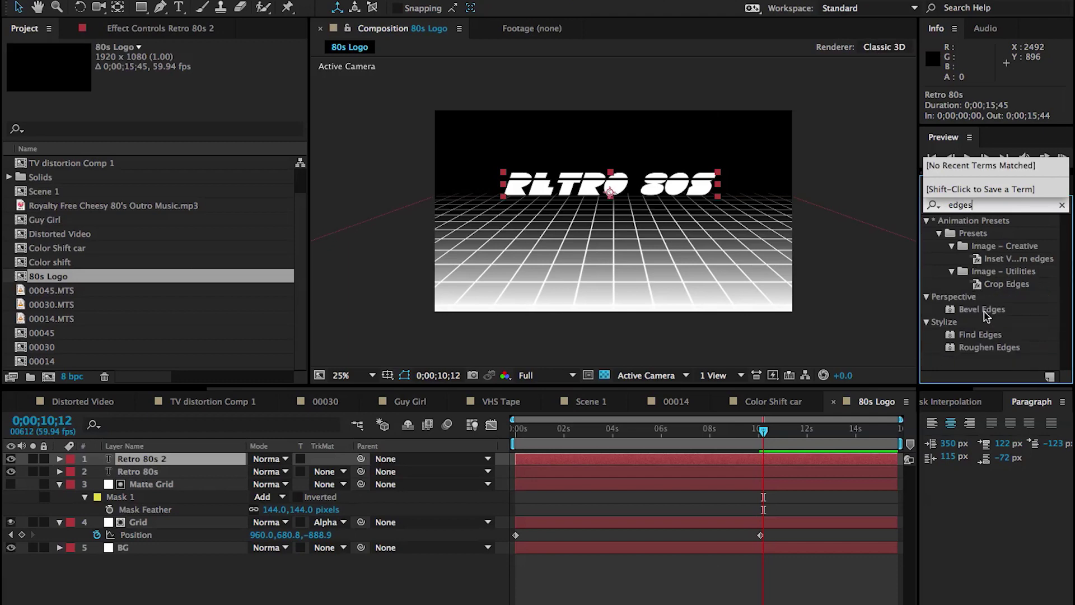
{"action": "left_click", "coordinate": [985, 335]}
Step: Solo the Retro 80s 2 layer and enable Invert on its Find Edges effect
{"action": "left_click_drag", "start_coordinate": [751, 454], "coordinate": [752, 460]}
{"action": "left_click", "coordinate": [32, 459]}
{"action": "key", "text": "period"}
{"action": "key", "text": "period"}
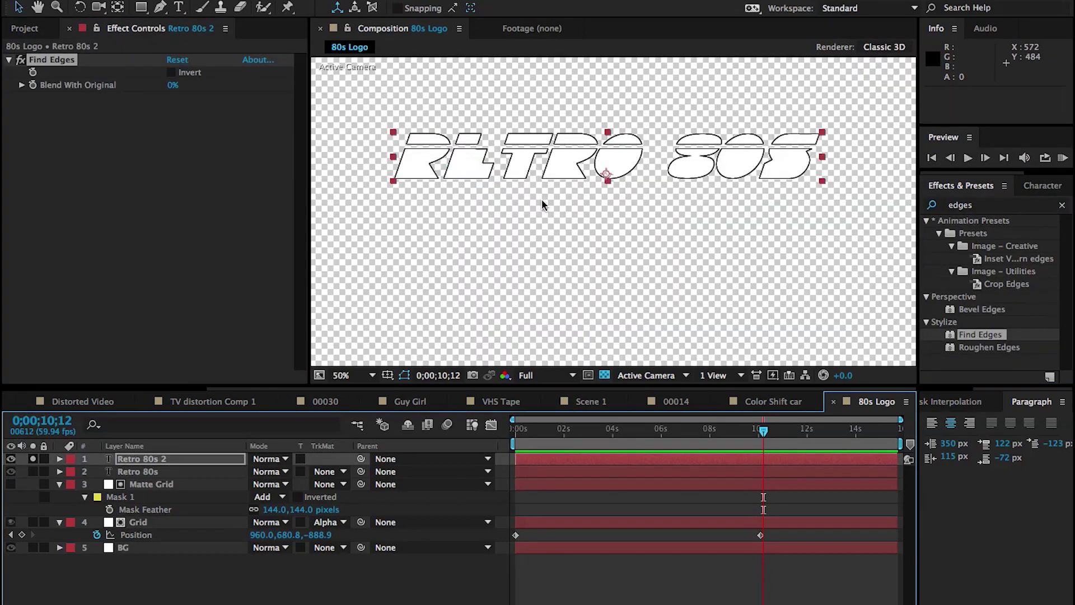
{"action": "left_click_drag", "start_coordinate": [442, 166], "coordinate": [486, 256]}
{"action": "left_click", "coordinate": [21, 63]}
{"action": "left_click", "coordinate": [171, 73]}
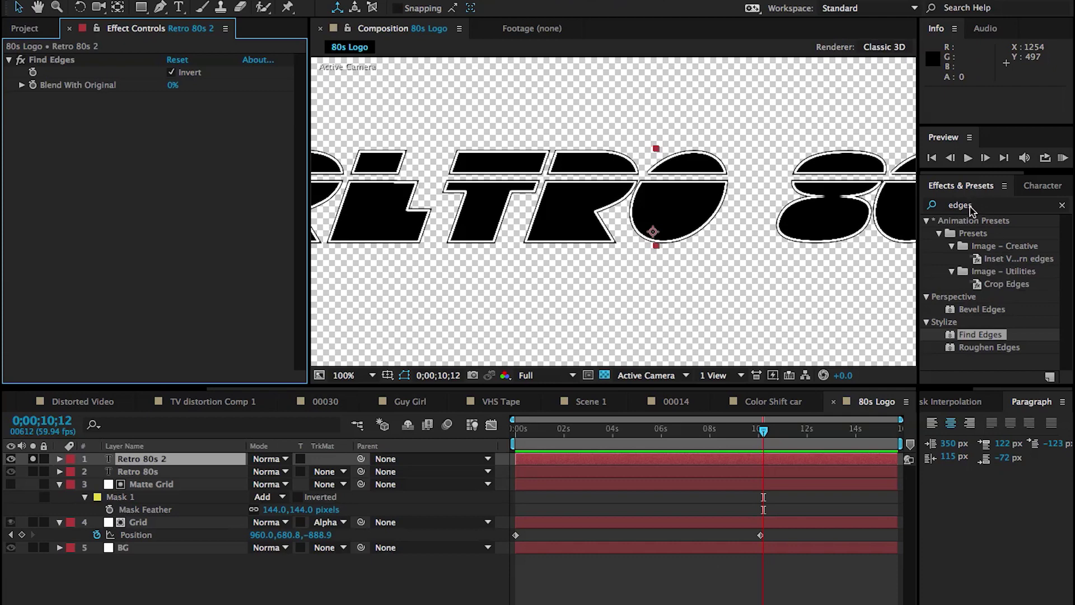
Step: Apply Color Key to Retro 80s 2, keying out the black fill with Color Tolerance 250, and unsolo the layer
{"action": "left_click", "coordinate": [971, 207]}
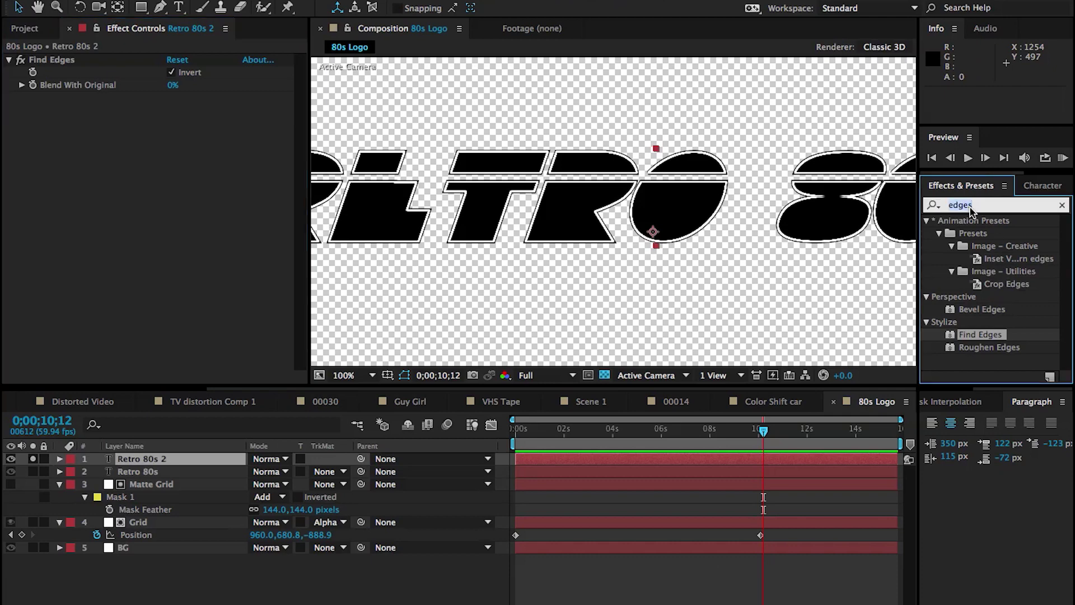
{"action": "type", "text": "key"}
{"action": "scroll", "coordinate": [979, 280], "scroll_direction": "down", "scroll_amount": 4}
{"action": "left_click_drag", "start_coordinate": [971, 332], "coordinate": [256, 84]}
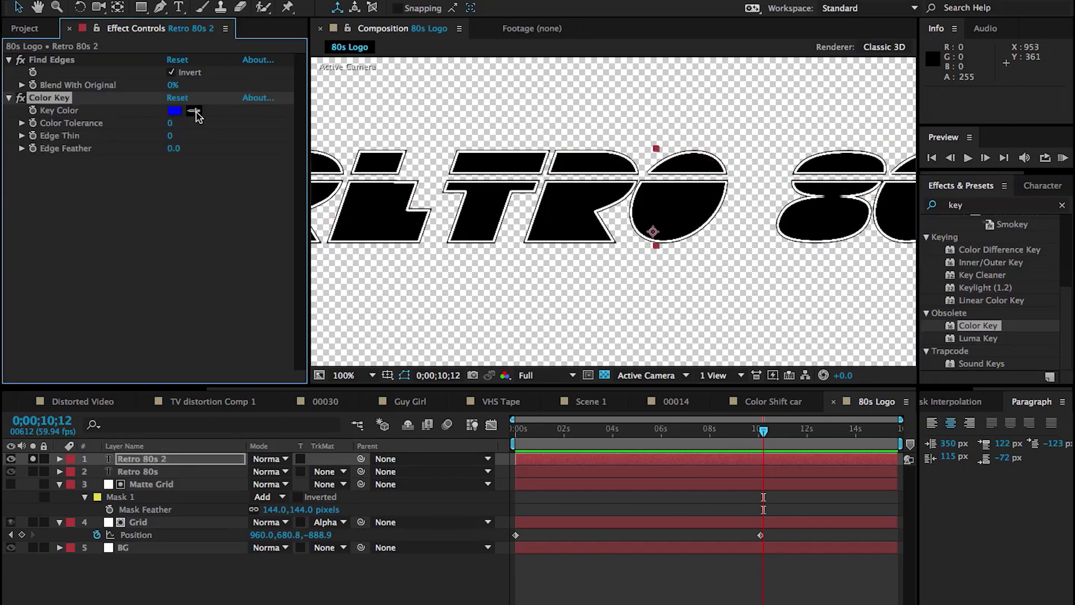
{"action": "left_click", "coordinate": [374, 218]}
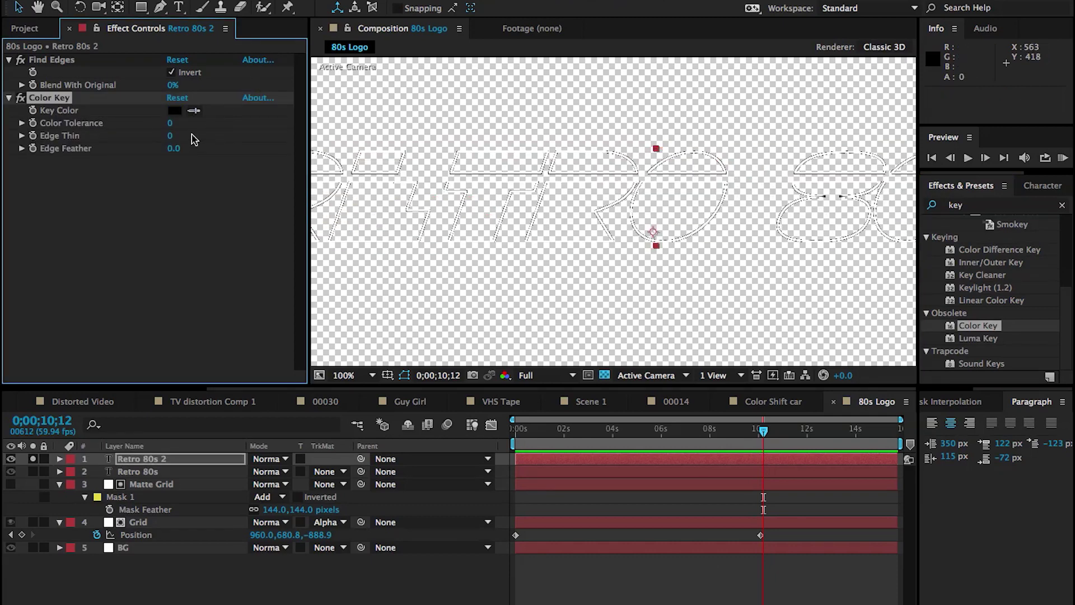
{"action": "left_click_drag", "start_coordinate": [246, 128], "coordinate": [282, 130]}
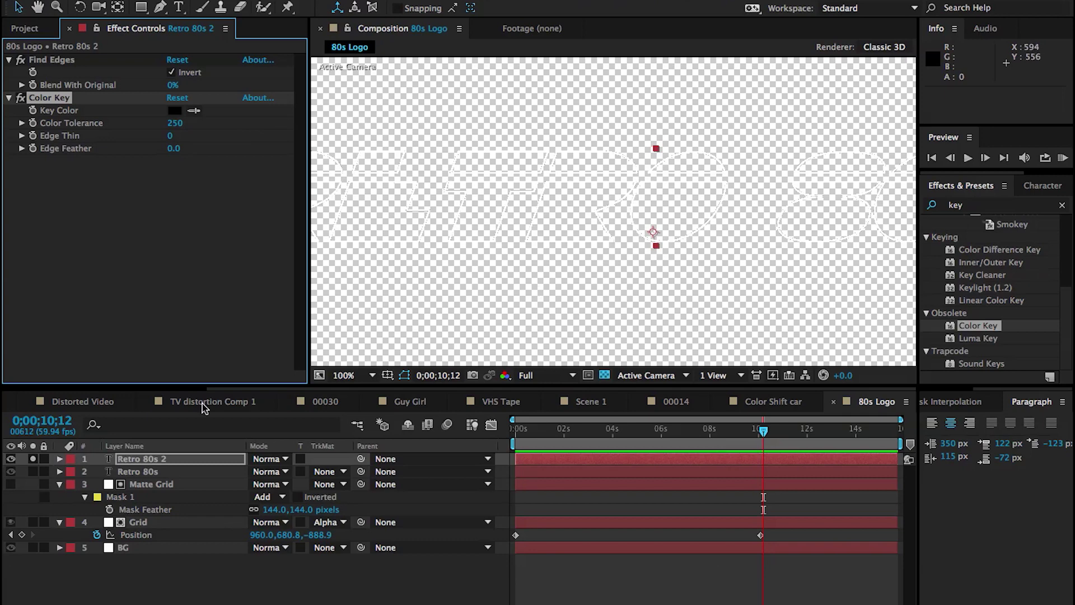
{"action": "left_click", "coordinate": [34, 459]}
Step: Try enlarging the Scale of the outlined Retro 80s 2 layer
{"action": "key", "text": "comma"}
{"action": "key", "text": "s"}
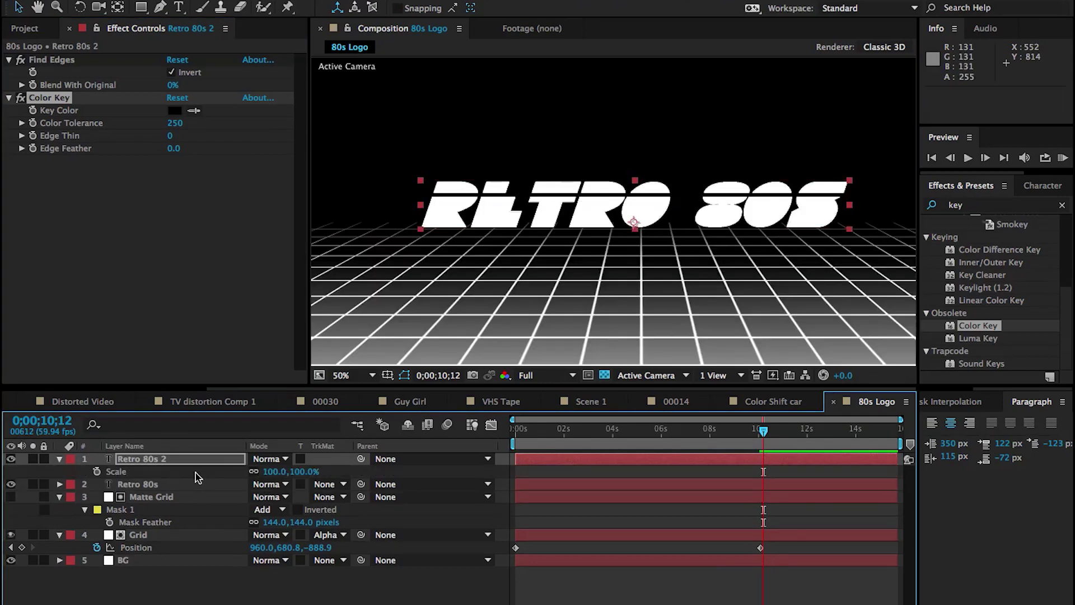
{"action": "left_click_drag", "start_coordinate": [309, 476], "coordinate": [322, 478]}
{"action": "key", "text": "super+z"}
{"action": "key", "text": "comma"}
{"action": "key", "text": "comma"}
{"action": "key", "text": "period"}
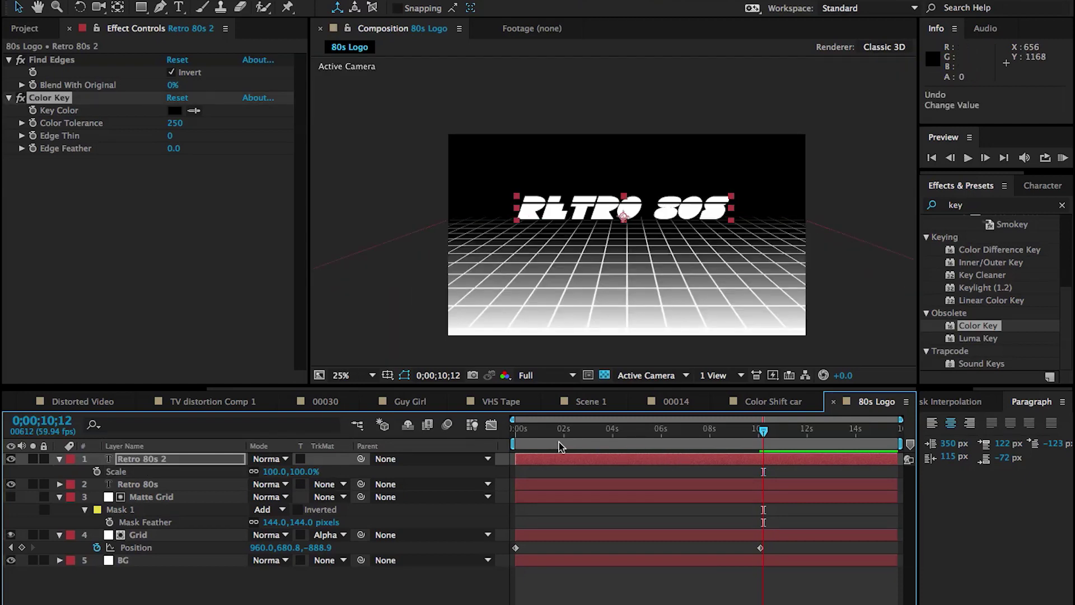
Step: Keyframe the Retro 80s layer's Scale from 0% at the start to 100% at 0;00;02;01
{"action": "mouse_move", "coordinate": [545, 435]}
{"action": "left_mouse_down"}
{"action": "mouse_move", "coordinate": [499, 435]}
{"action": "mouse_move", "coordinate": [554, 435]}
{"action": "left_mouse_up"}
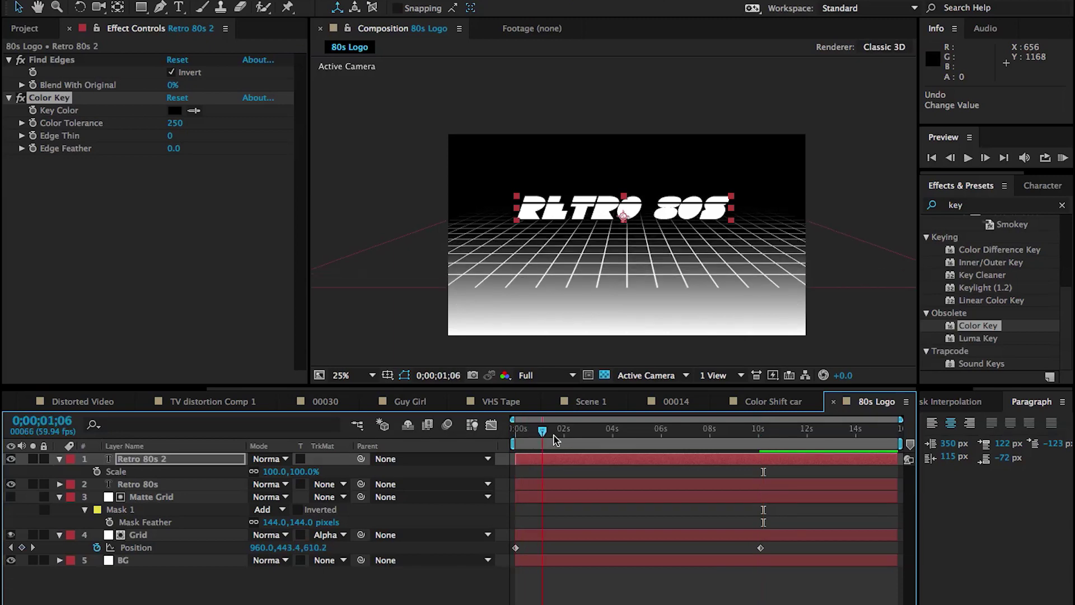
{"action": "left_click", "coordinate": [192, 486]}
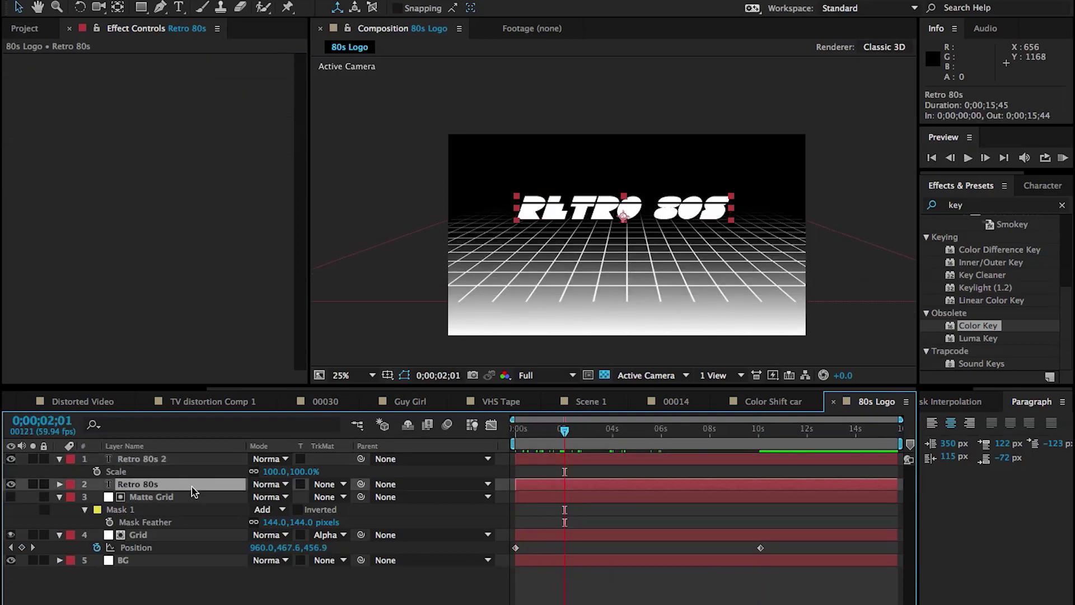
{"action": "key", "text": "s"}
{"action": "left_click", "coordinate": [96, 496]}
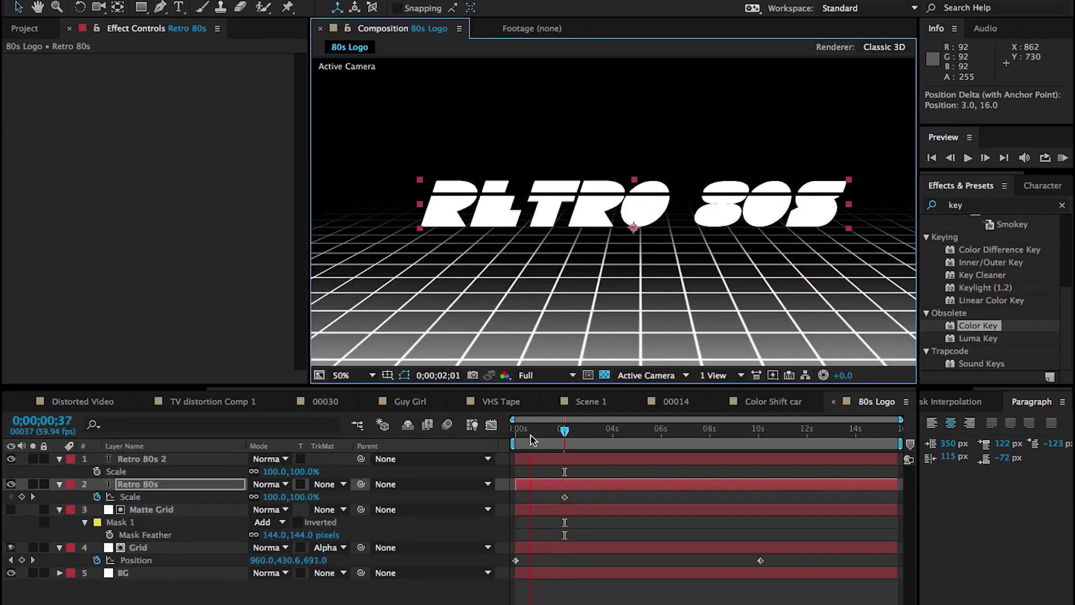
{"action": "key", "text": "Home"}
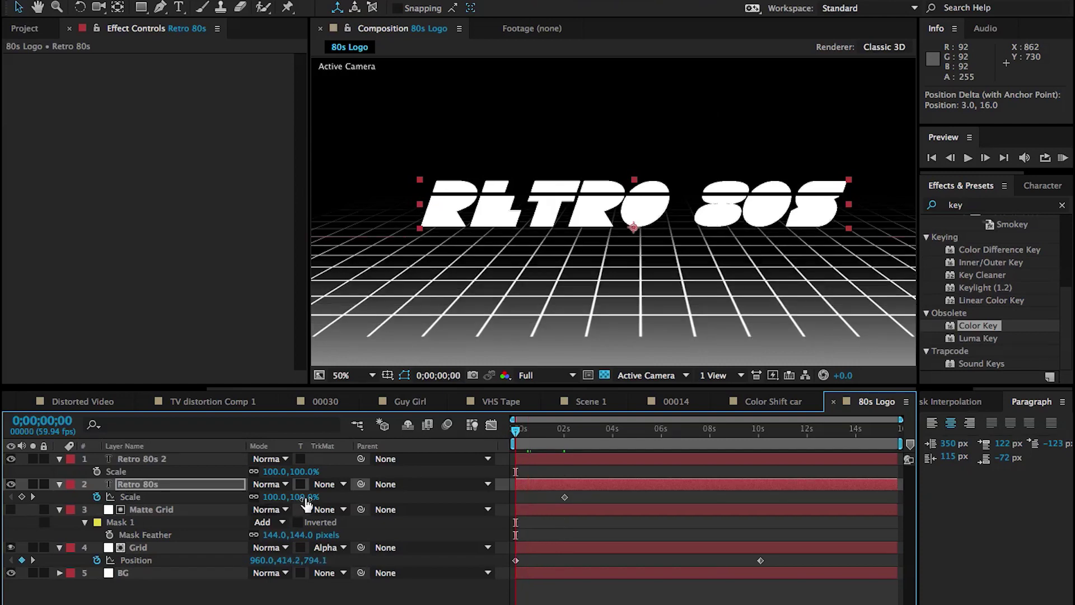
{"action": "mouse_move", "coordinate": [307, 503]}
{"action": "left_mouse_down"}
{"action": "mouse_move", "coordinate": [226, 505]}
{"action": "mouse_move", "coordinate": [288, 504]}
{"action": "left_mouse_up"}
{"action": "left_click", "coordinate": [290, 501]}
{"action": "key", "text": "Return"}
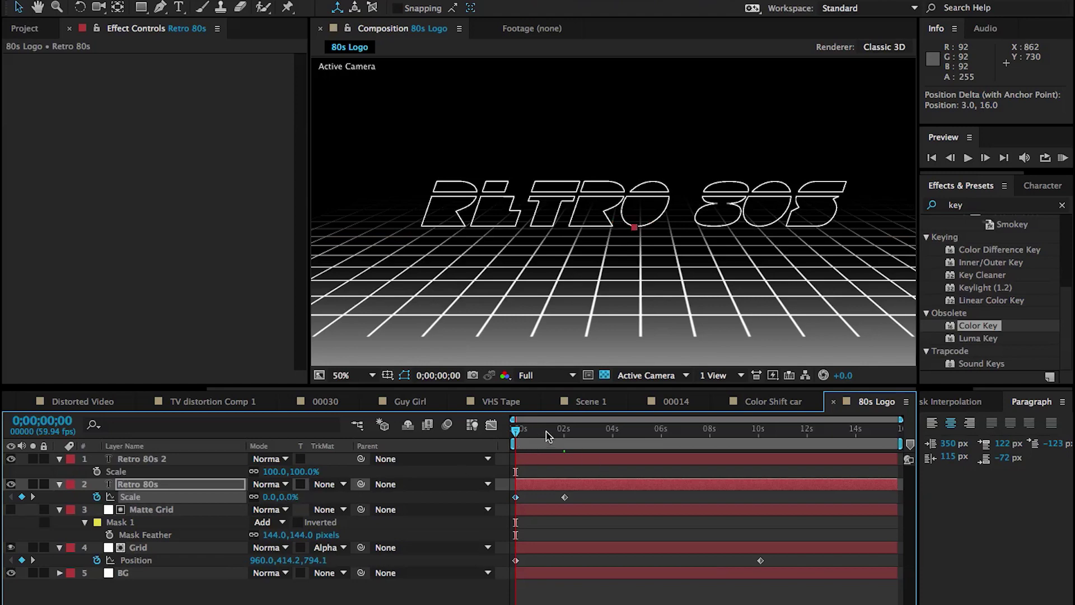
Step: Parent the Retro 80s 2 layer to the Retro 80s layer so it follows the scale animation
{"action": "left_click_drag", "start_coordinate": [516, 430], "coordinate": [564, 436]}
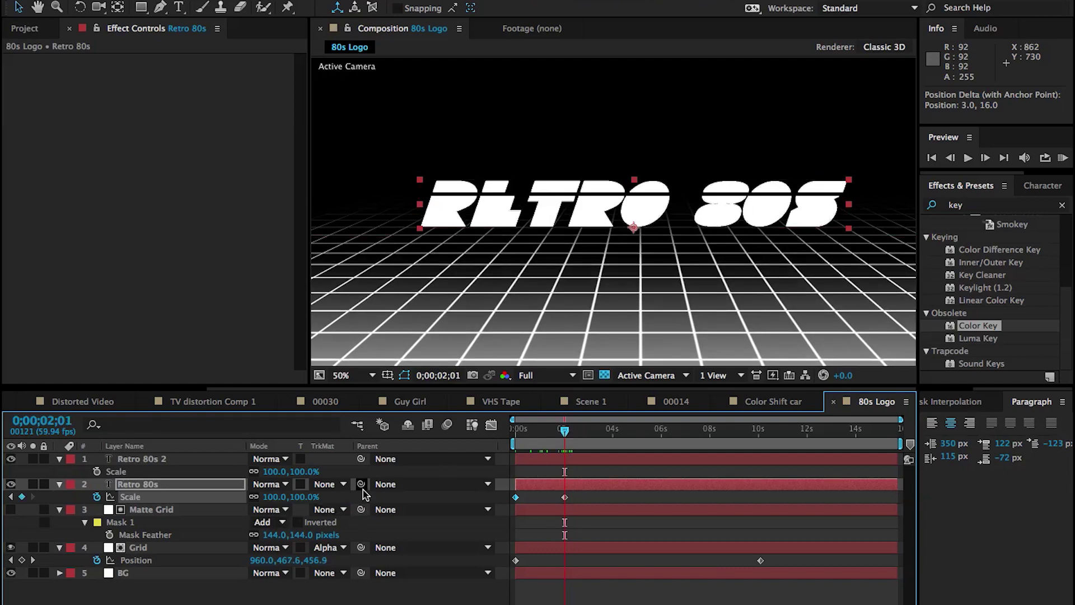
{"action": "left_click_drag", "start_coordinate": [364, 487], "coordinate": [205, 487]}
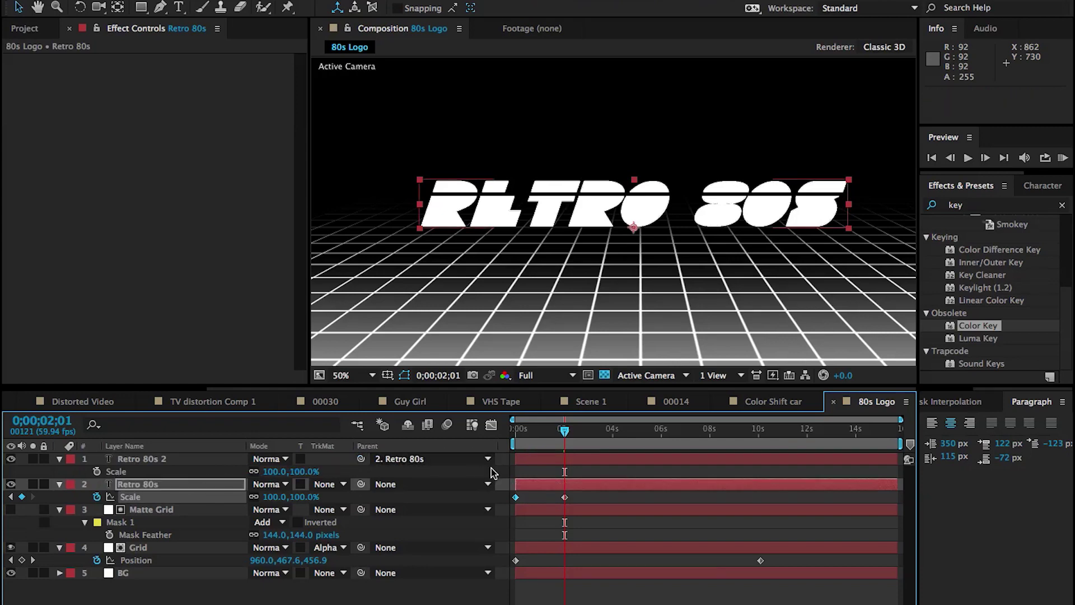
{"action": "mouse_move", "coordinate": [565, 432]}
{"action": "left_mouse_down"}
{"action": "mouse_move", "coordinate": [516, 433]}
{"action": "mouse_move", "coordinate": [564, 433]}
{"action": "left_mouse_up"}
Step: Keyframe the Scale of Retro 80s 2 at 100% at 0;00;02;00 and considerably larger at about 3 seconds
{"action": "left_click", "coordinate": [562, 461]}
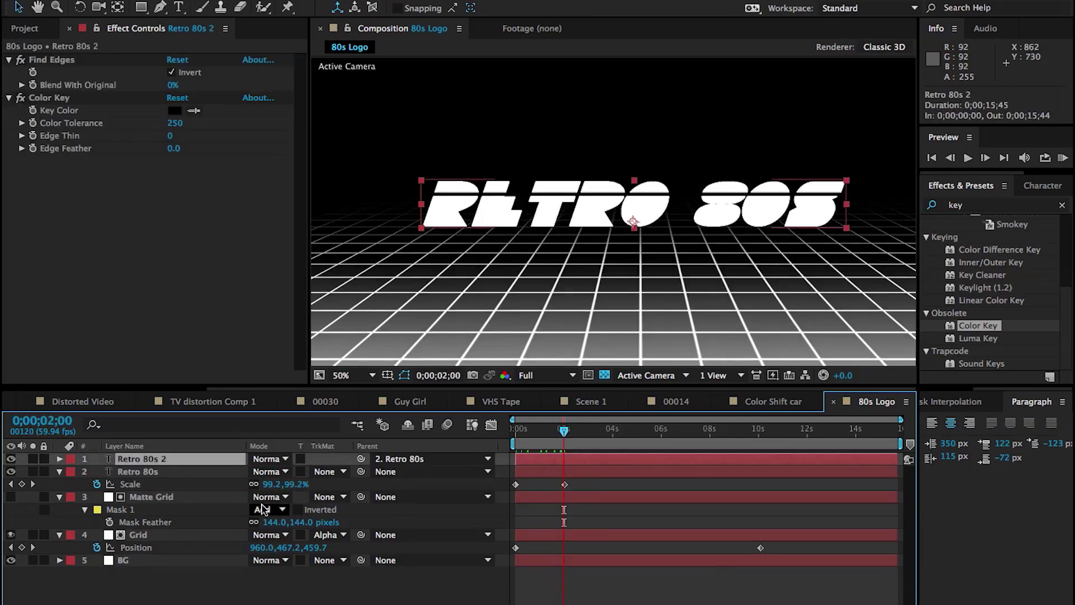
{"action": "left_click", "coordinate": [97, 471]}
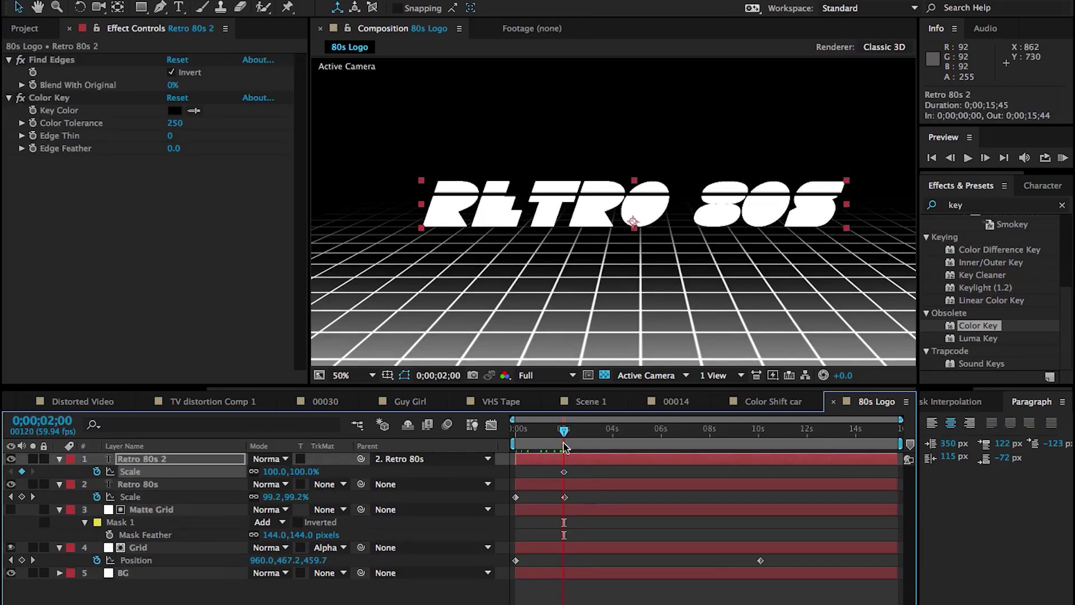
{"action": "left_click_drag", "start_coordinate": [563, 435], "coordinate": [591, 435]}
{"action": "left_click_drag", "start_coordinate": [306, 471], "coordinate": [374, 470]}
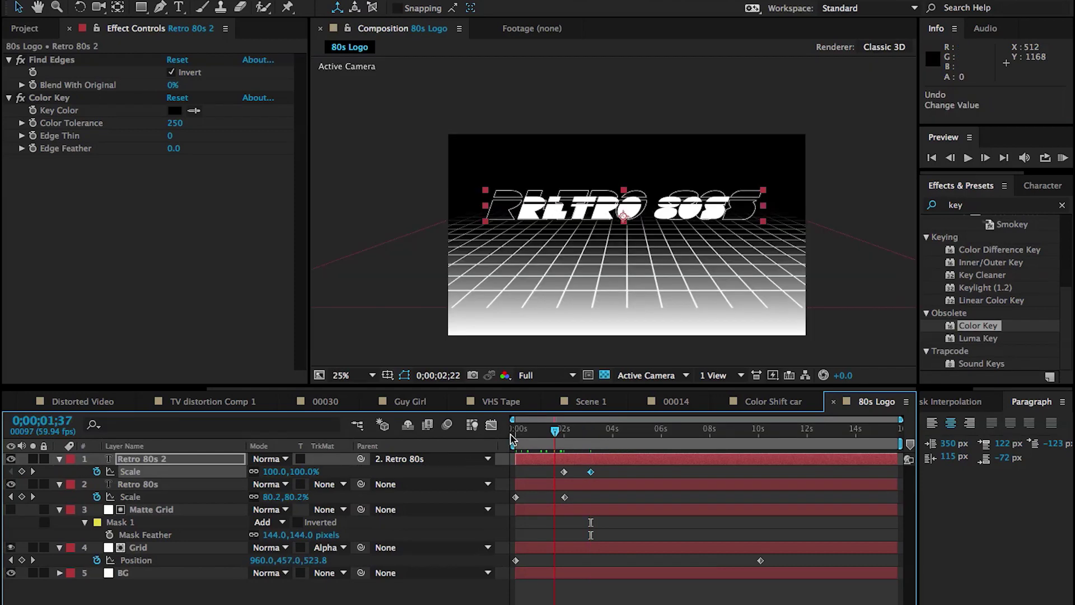
{"action": "left_click_drag", "start_coordinate": [513, 436], "coordinate": [566, 436]}
Step: Keyframe the Opacity of Retro 80s 2 at 100% at 0;00;02;12, fading out by about 3 seconds
{"action": "key", "text": "shift+t"}
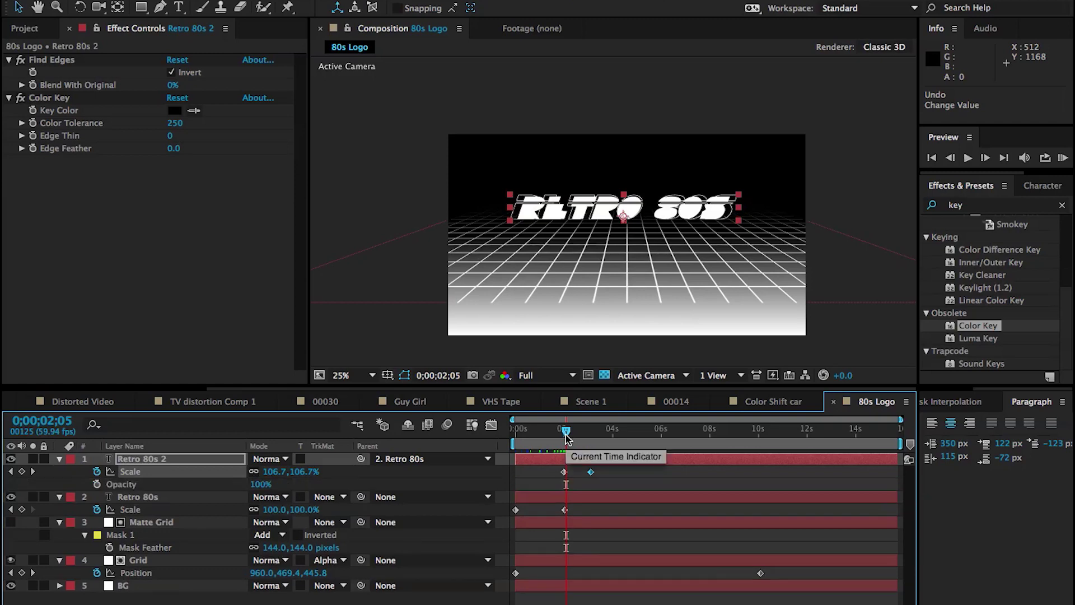
{"action": "left_click_drag", "start_coordinate": [567, 437], "coordinate": [569, 436]}
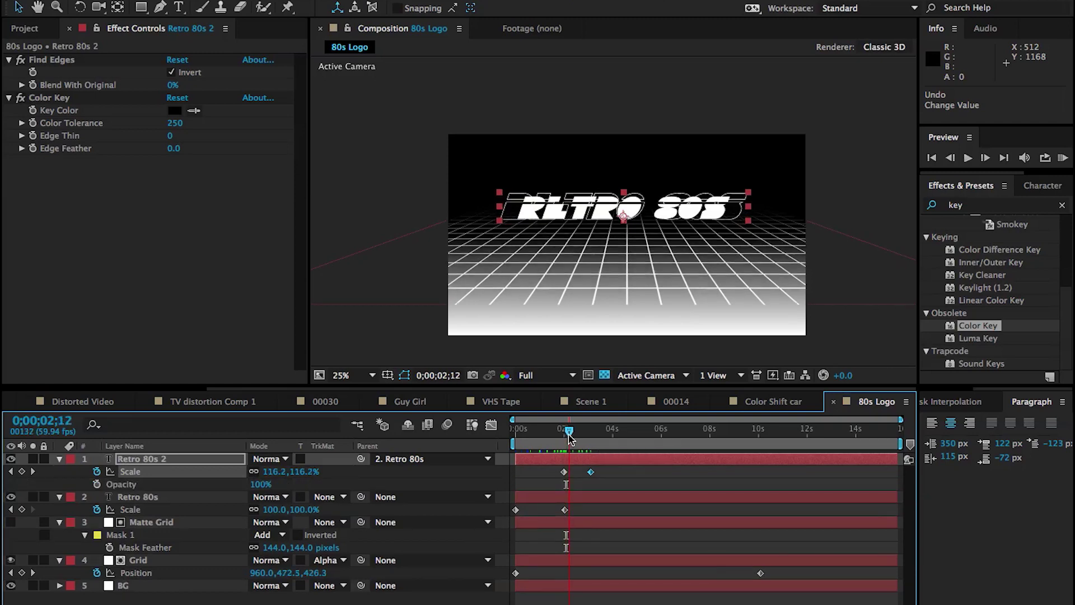
{"action": "left_click", "coordinate": [98, 484]}
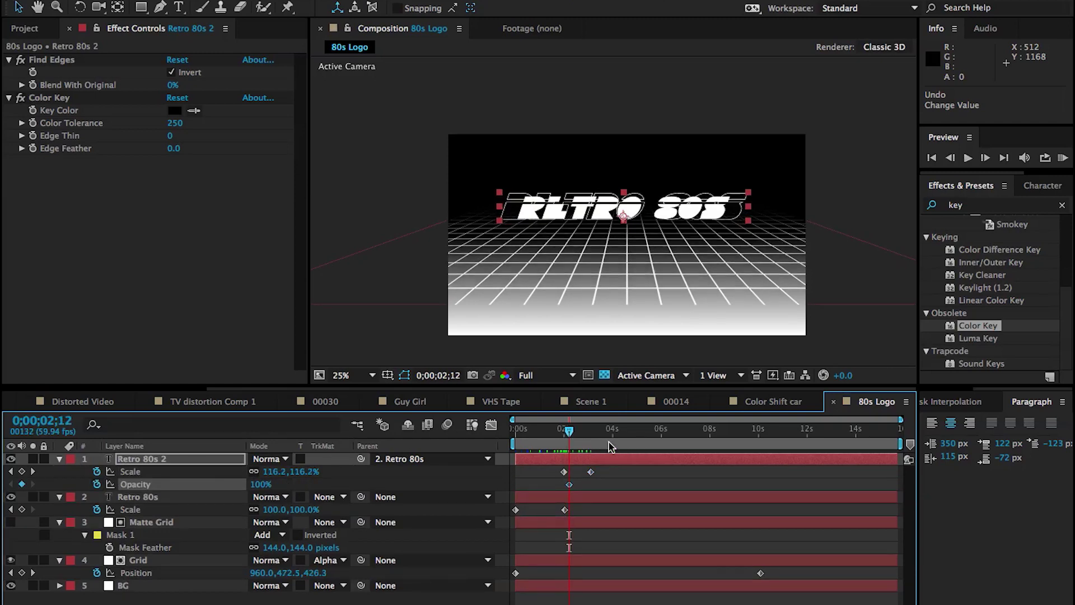
{"action": "left_click", "coordinate": [589, 434]}
{"action": "left_click_drag", "start_coordinate": [261, 484], "coordinate": [168, 487]}
{"action": "mouse_move", "coordinate": [558, 446]}
{"action": "left_mouse_down"}
{"action": "mouse_move", "coordinate": [605, 444]}
{"action": "mouse_move", "coordinate": [552, 443]}
{"action": "mouse_move", "coordinate": [572, 444]}
{"action": "left_mouse_up"}
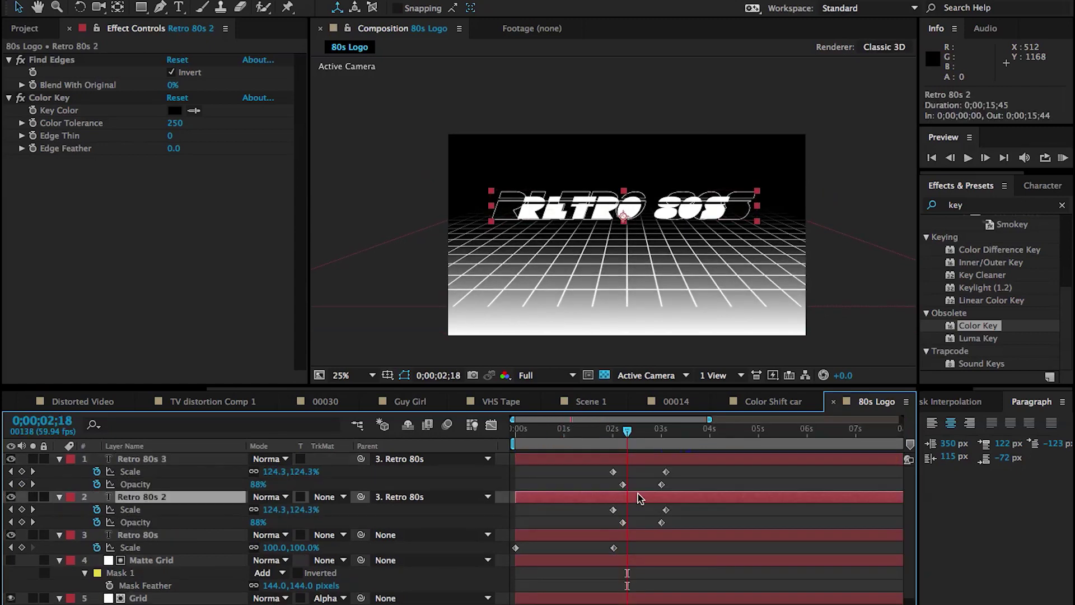
Step: Stagger three copies of the Retro 80s outline layer to start about 6, 12 and 19 frames in, and preview the echo
{"action": "left_click_drag", "start_coordinate": [637, 493], "coordinate": [643, 493]}
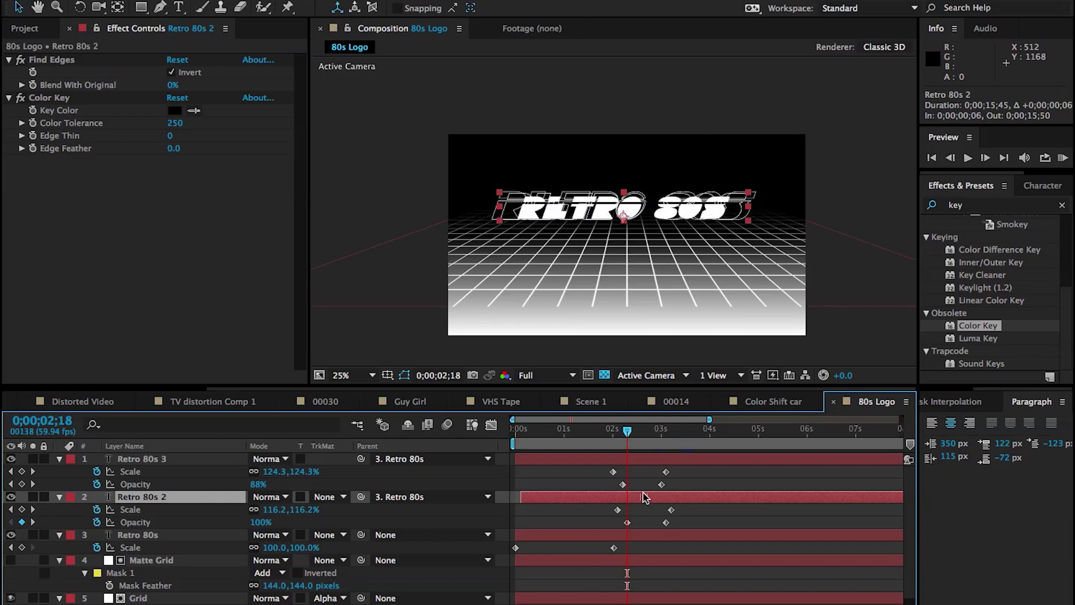
{"action": "key", "text": "ctrl+d"}
{"action": "left_click_drag", "start_coordinate": [643, 507], "coordinate": [648, 513]}
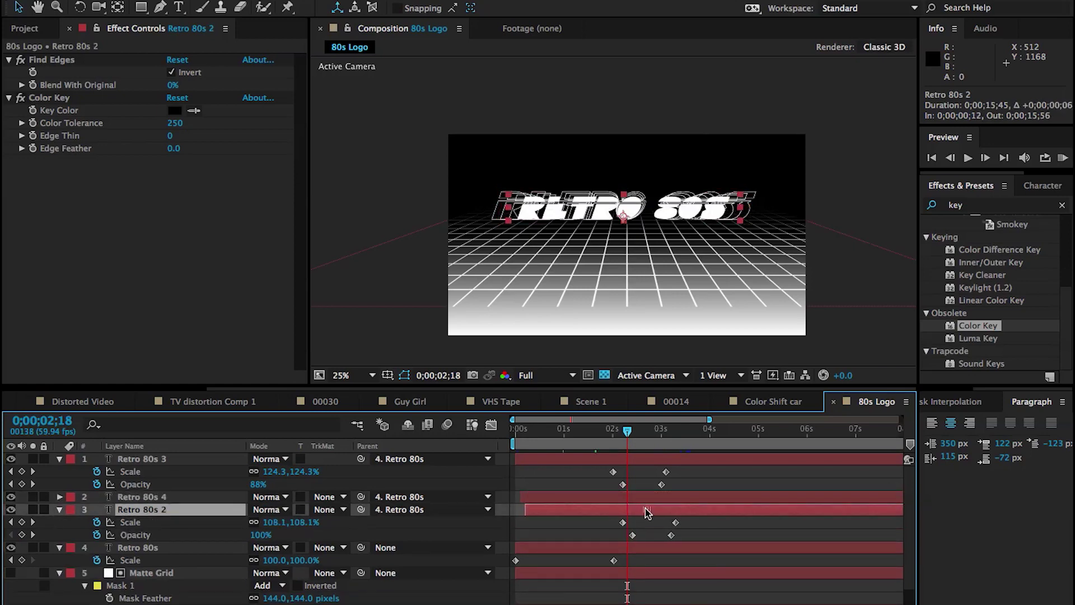
{"action": "key", "text": "ctrl+d"}
{"action": "left_click_drag", "start_coordinate": [640, 521], "coordinate": [639, 523]}
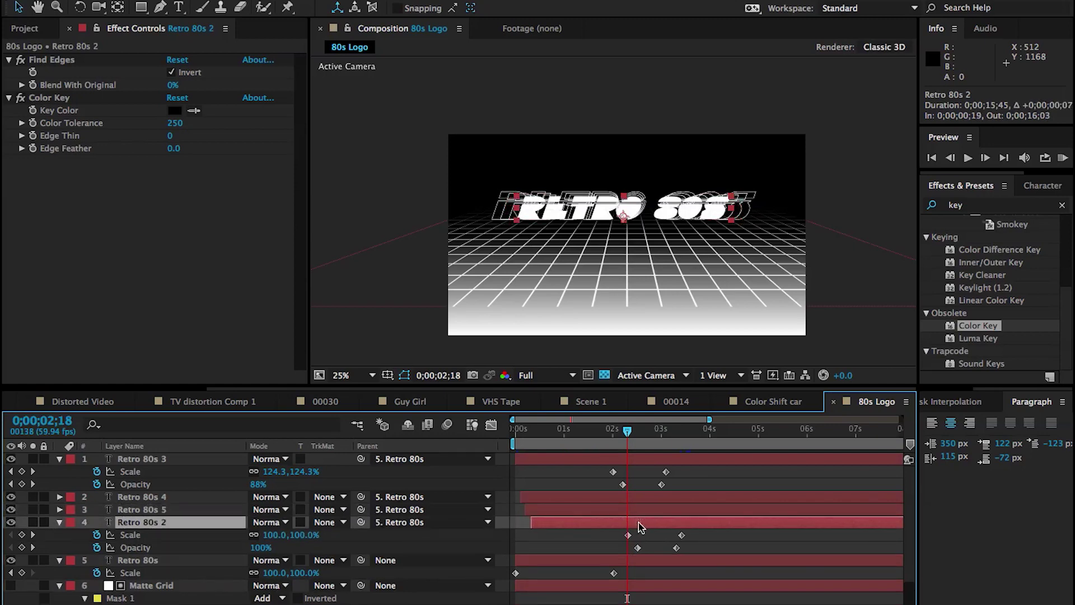
{"action": "left_click", "coordinate": [501, 542]}
{"action": "mouse_move", "coordinate": [623, 442]}
{"action": "left_mouse_down"}
{"action": "mouse_move", "coordinate": [583, 441]}
{"action": "mouse_move", "coordinate": [677, 431]}
{"action": "mouse_move", "coordinate": [510, 438]}
{"action": "mouse_move", "coordinate": [687, 434]}
{"action": "mouse_move", "coordinate": [612, 434]}
{"action": "left_mouse_up"}
{"action": "key", "text": "space"}
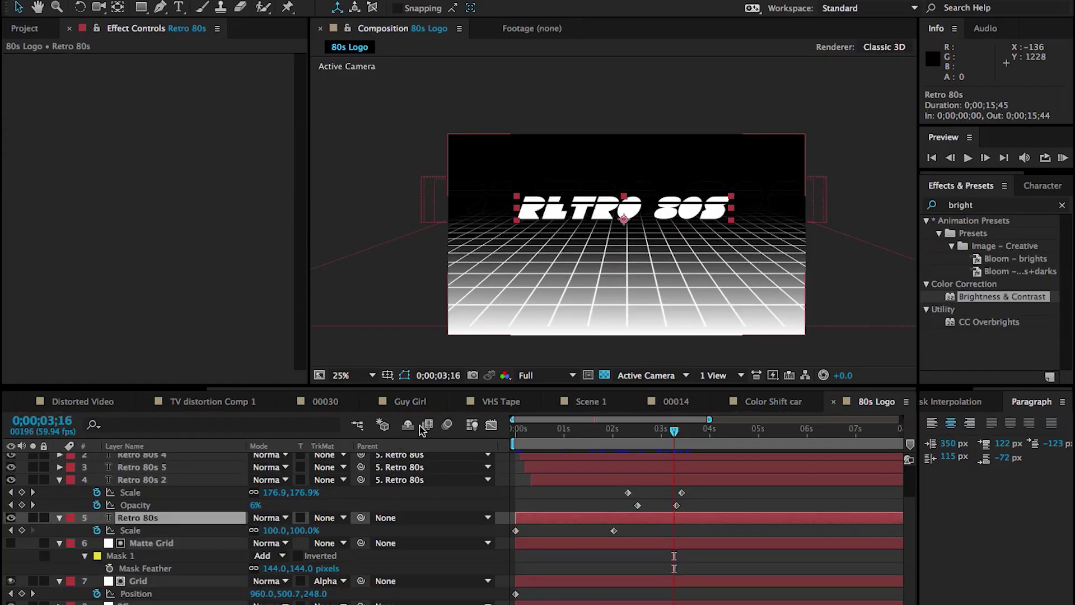
Step: Create a new 1920 x 1080 composition named "Reflection text" with a duration of 0;00;15;45
{"action": "left_click", "coordinate": [432, 496]}
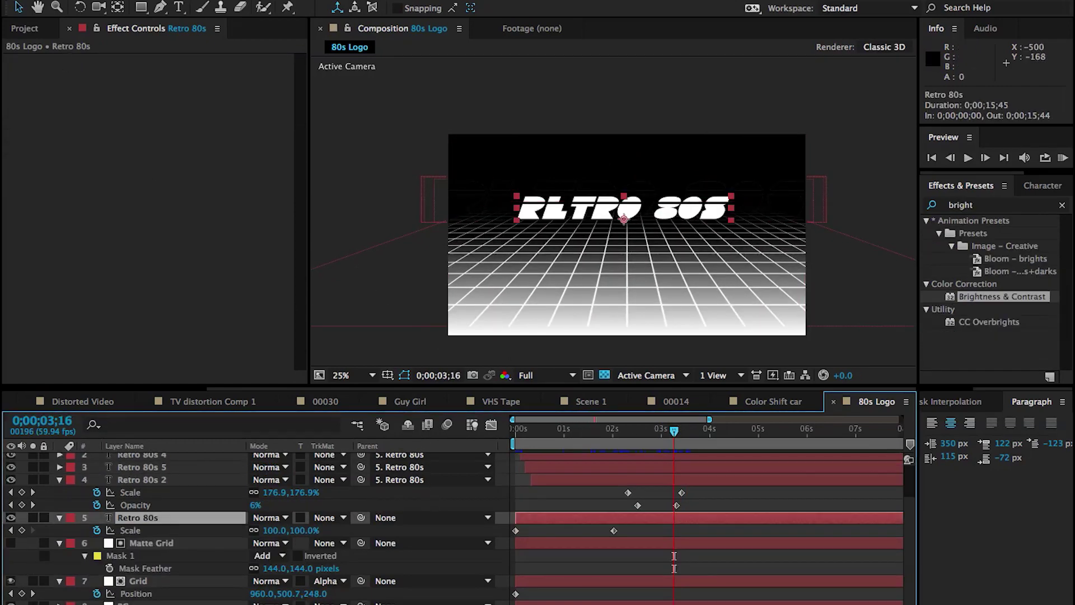
{"action": "left_click", "coordinate": [209, 8]}
{"action": "left_click", "coordinate": [209, 8]}
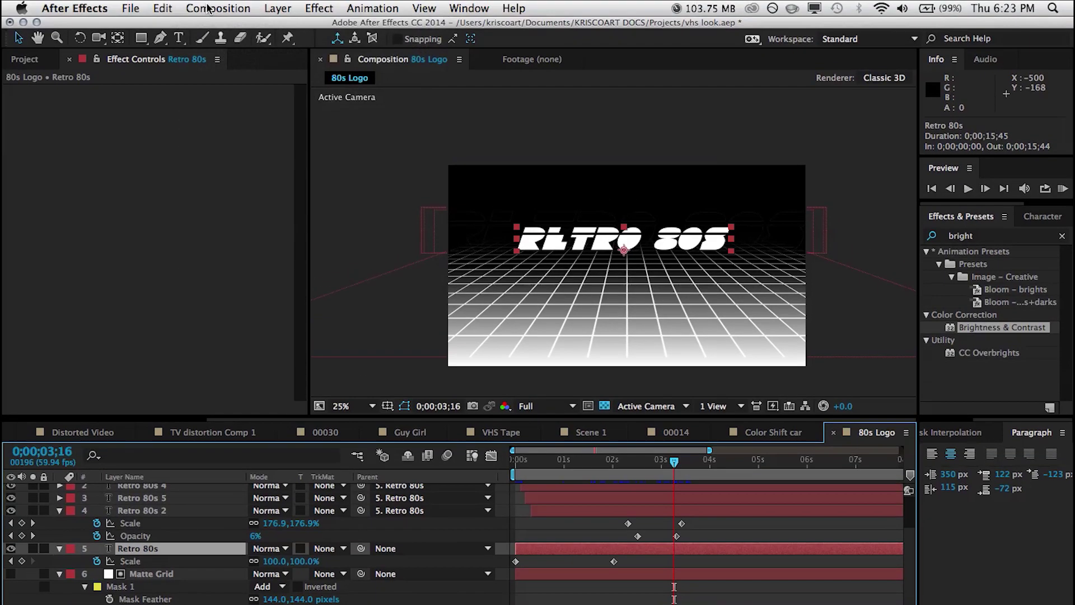
{"action": "left_click", "coordinate": [207, 8]}
{"action": "left_click", "coordinate": [215, 27]}
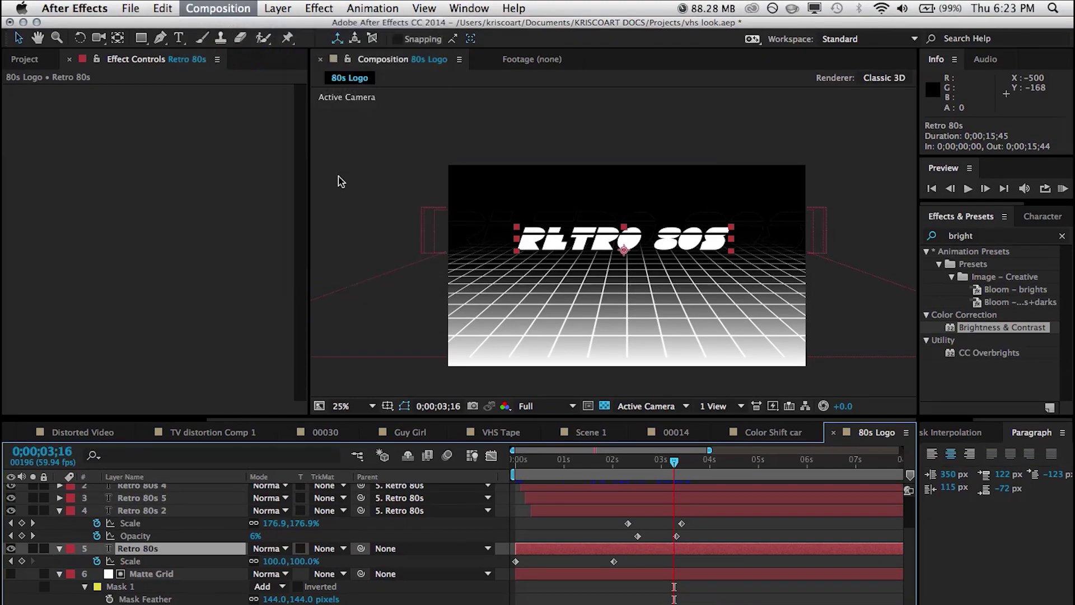
{"action": "type", "text": "Re"}
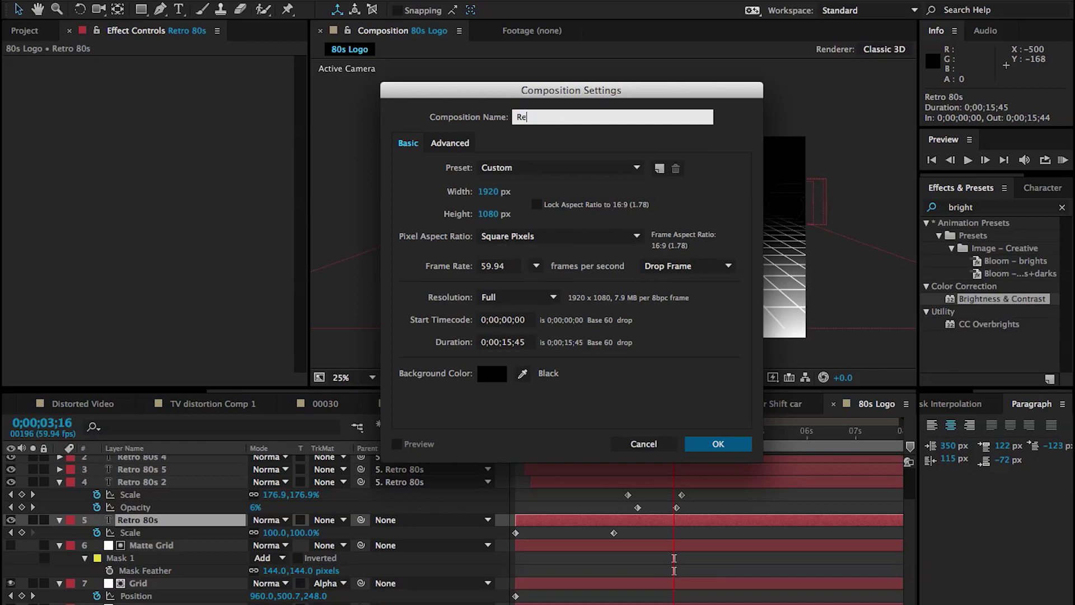
{"action": "type", "text": "flection text"}
{"action": "key", "text": "Return"}
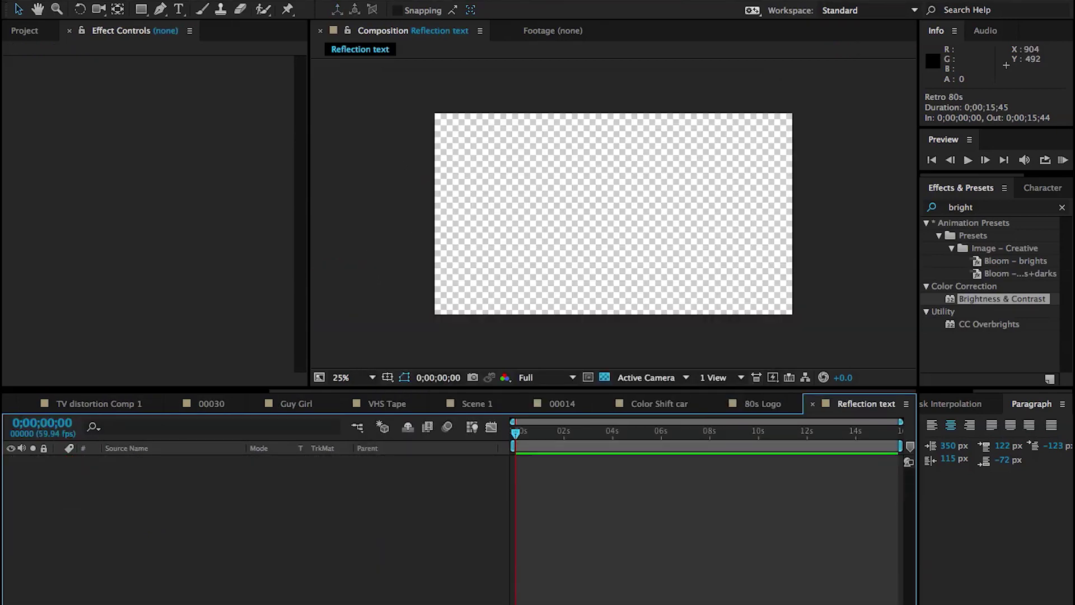
Step: Add a white 1920 x 1080 solid layer to the Reflection text composition
{"action": "right_click", "coordinate": [166, 474]}
{"action": "mouse_move", "coordinate": [203, 485]}
{"action": "left_click", "coordinate": [422, 527]}
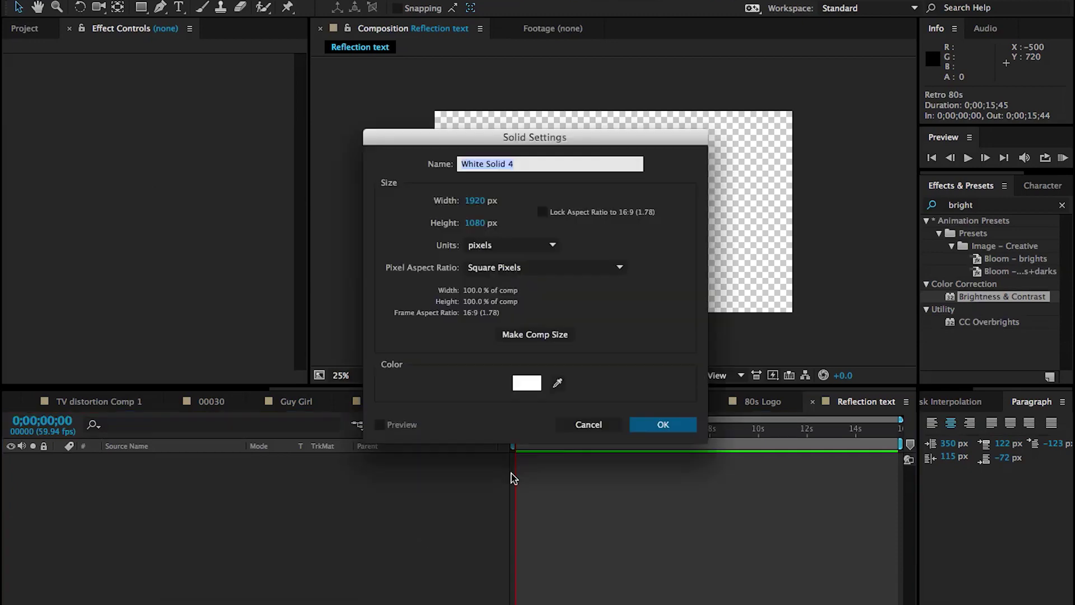
{"action": "key", "text": "Return"}
Step: Apply Gradient Ramp to the white solid, lower the ramp start to about 952, 492, and set Ramp Scatter to 6.3
{"action": "left_click", "coordinate": [985, 206]}
{"action": "type", "text": "ramp"}
{"action": "left_click_drag", "start_coordinate": [988, 233], "coordinate": [745, 459]}
{"action": "left_click_drag", "start_coordinate": [613, 111], "coordinate": [612, 205]}
{"action": "left_click_drag", "start_coordinate": [174, 136], "coordinate": [241, 135]}
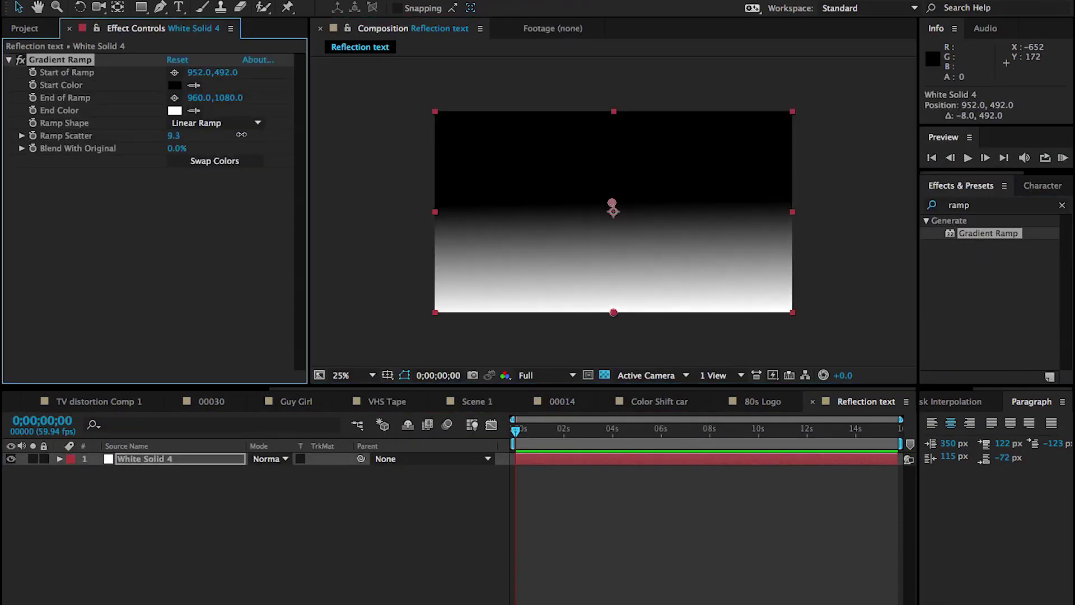
Step: Set the Gradient Ramp's Start Color to a bright, fully saturated blue
{"action": "left_click", "coordinate": [175, 84]}
{"action": "left_click", "coordinate": [709, 375]}
{"action": "left_click", "coordinate": [690, 312]}
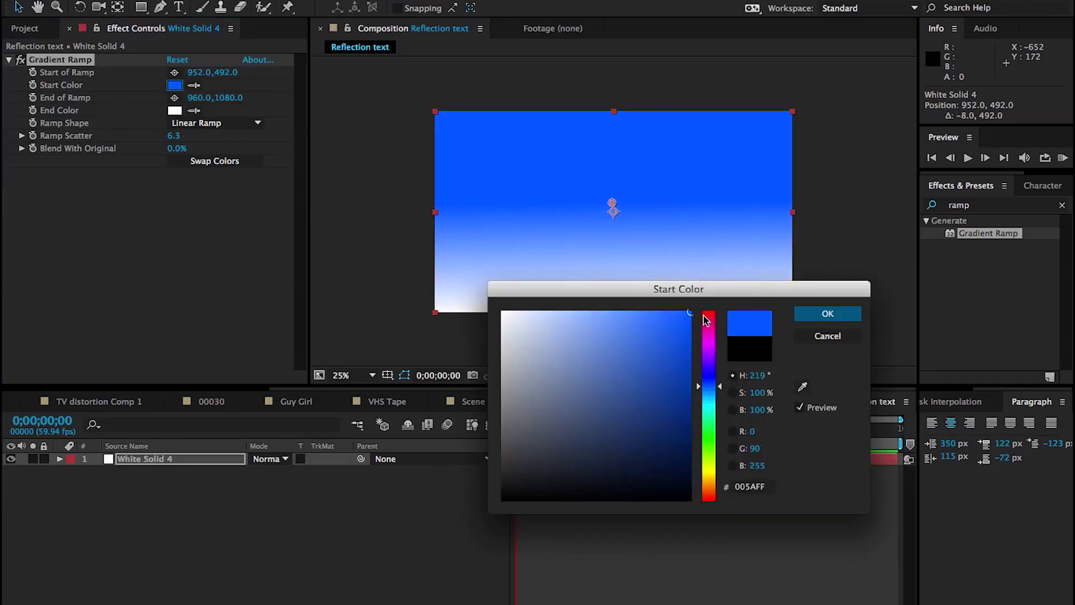
{"action": "left_click", "coordinate": [717, 399]}
{"action": "left_click_drag", "start_coordinate": [717, 398], "coordinate": [717, 390]}
{"action": "left_click", "coordinate": [827, 314]}
Step: Set the Gradient Ramp's End Color to dark orange-brown and raise the ramp's end point to just below the composition's centre
{"action": "left_click", "coordinate": [175, 110]}
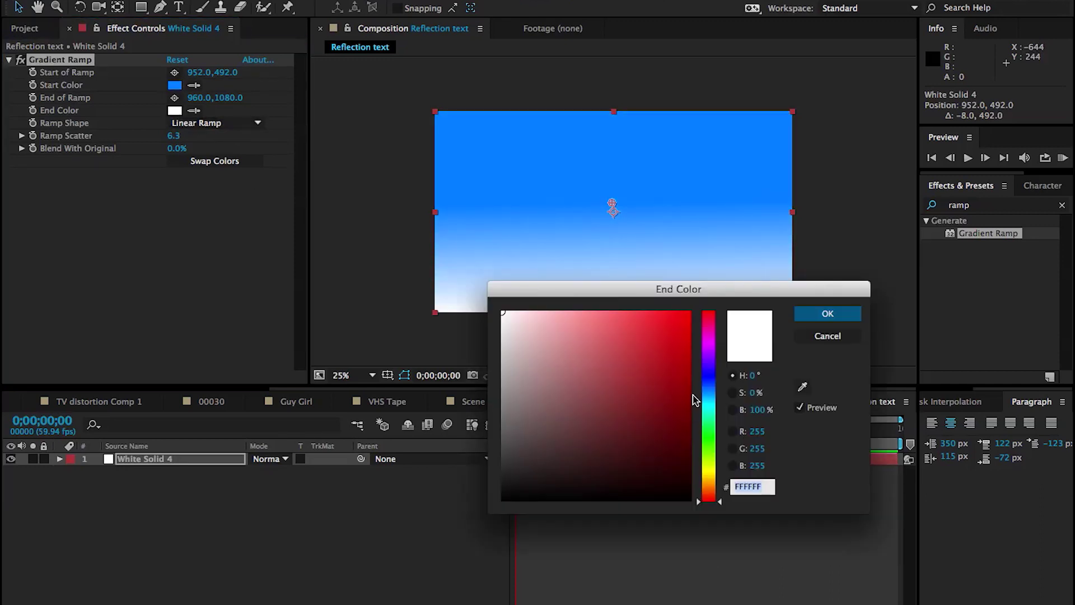
{"action": "left_click", "coordinate": [710, 361]}
{"action": "left_click", "coordinate": [650, 354]}
{"action": "left_click_drag", "start_coordinate": [712, 358], "coordinate": [710, 487]}
{"action": "left_click", "coordinate": [668, 420]}
{"action": "left_click", "coordinate": [828, 313]}
{"action": "left_click_drag", "start_coordinate": [614, 312], "coordinate": [611, 239]}
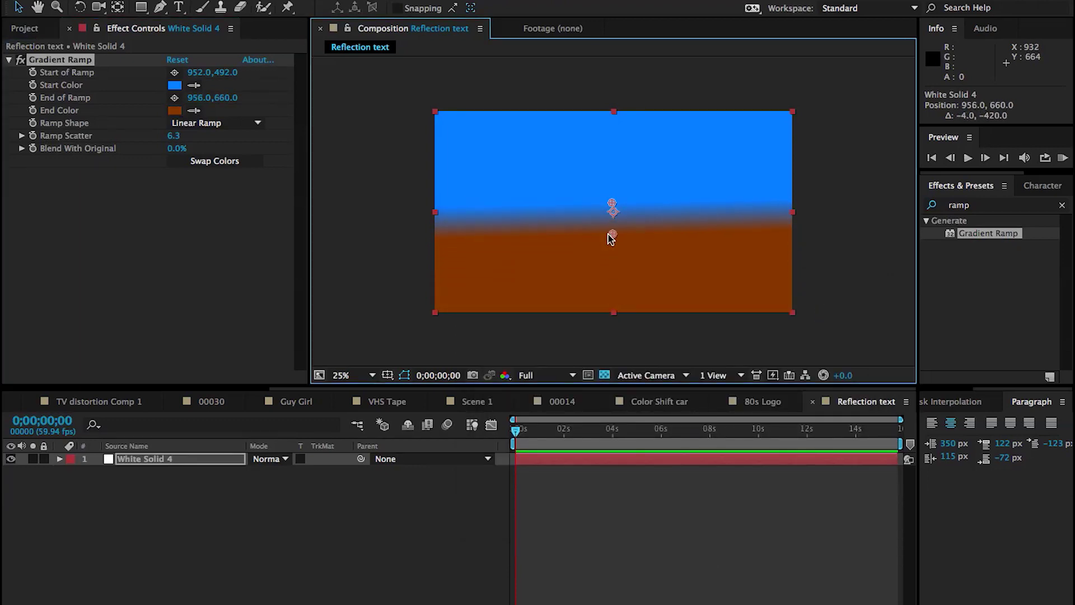
Step: Add a black 1920 x 1080 solid named Black Solid 1 above the gradient layer
{"action": "right_click", "coordinate": [265, 471]}
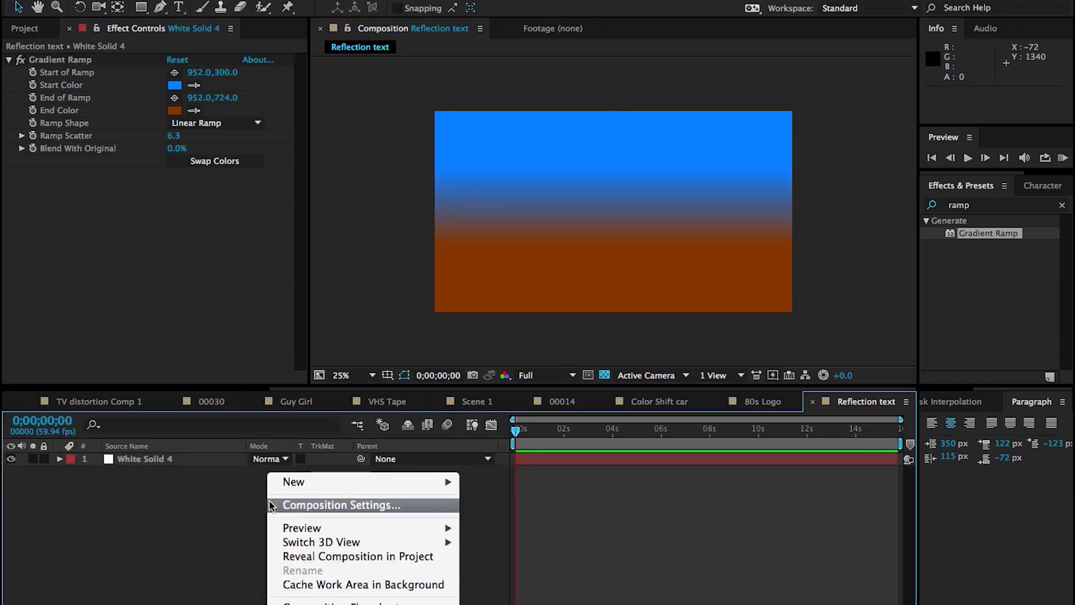
{"action": "mouse_move", "coordinate": [392, 482]}
{"action": "left_click", "coordinate": [487, 520]}
{"action": "left_click", "coordinate": [529, 383]}
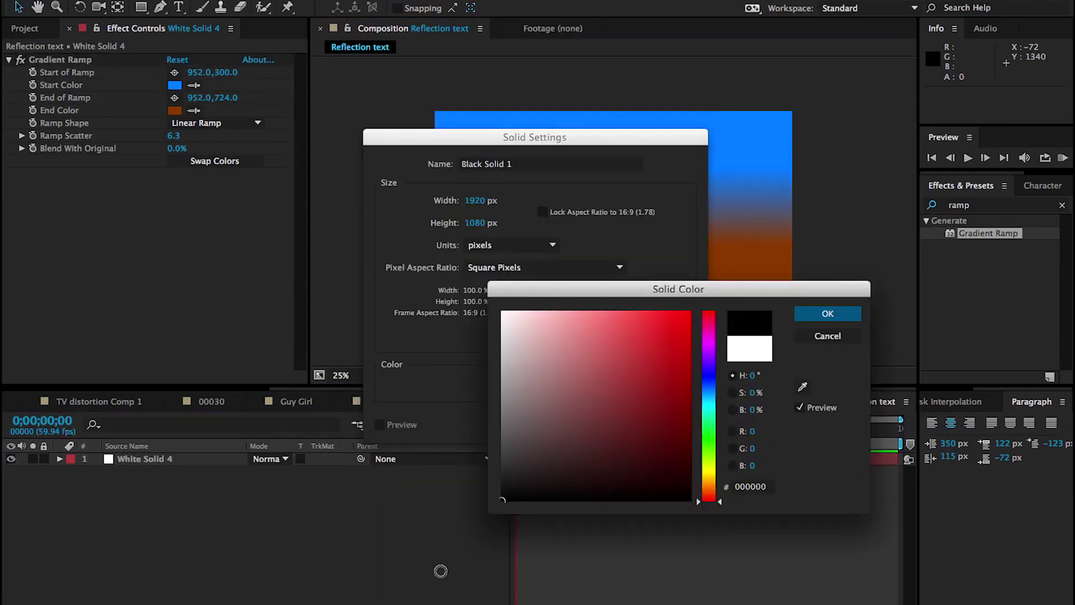
{"action": "left_click", "coordinate": [827, 313]}
{"action": "left_click", "coordinate": [660, 425]}
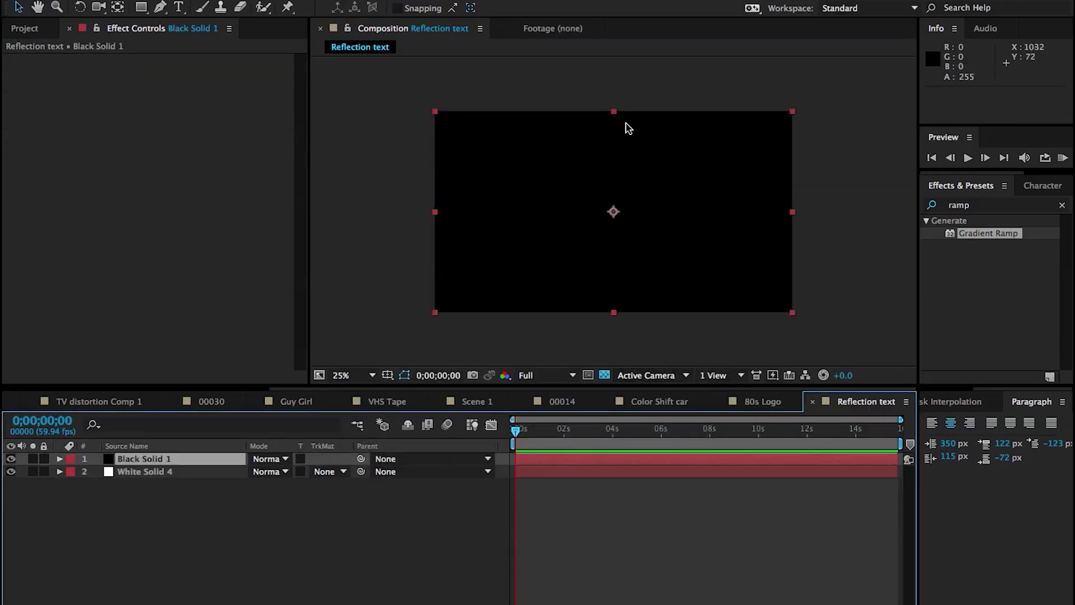
Step: Draw a closed Pen mask on Black Solid 1 shaped like a wavy mountain ridge with a flat base across the middle
{"action": "left_click", "coordinate": [161, 8]}
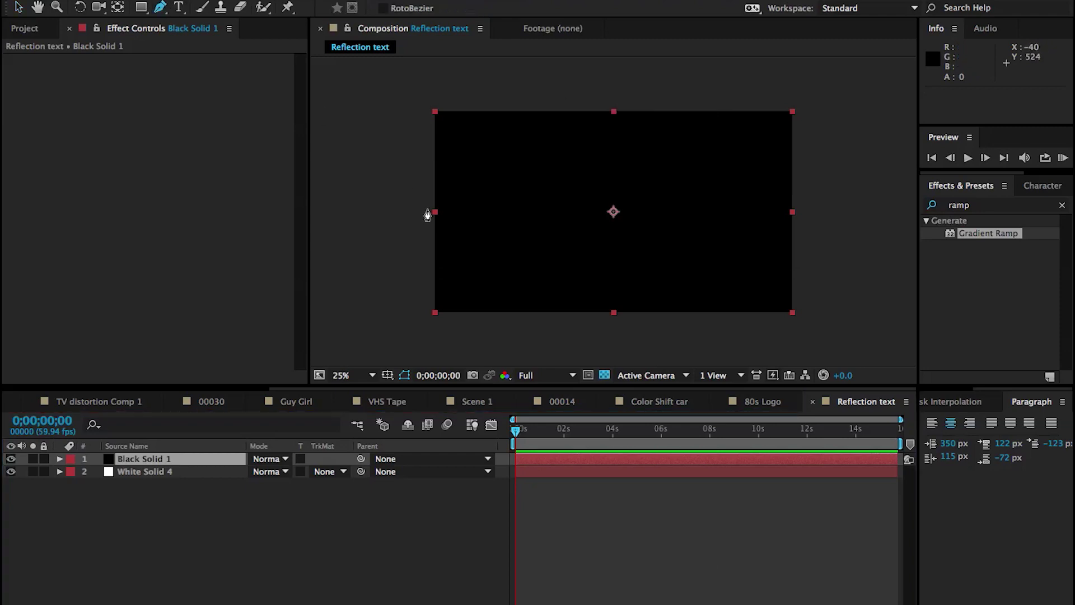
{"action": "left_click", "coordinate": [423, 211]}
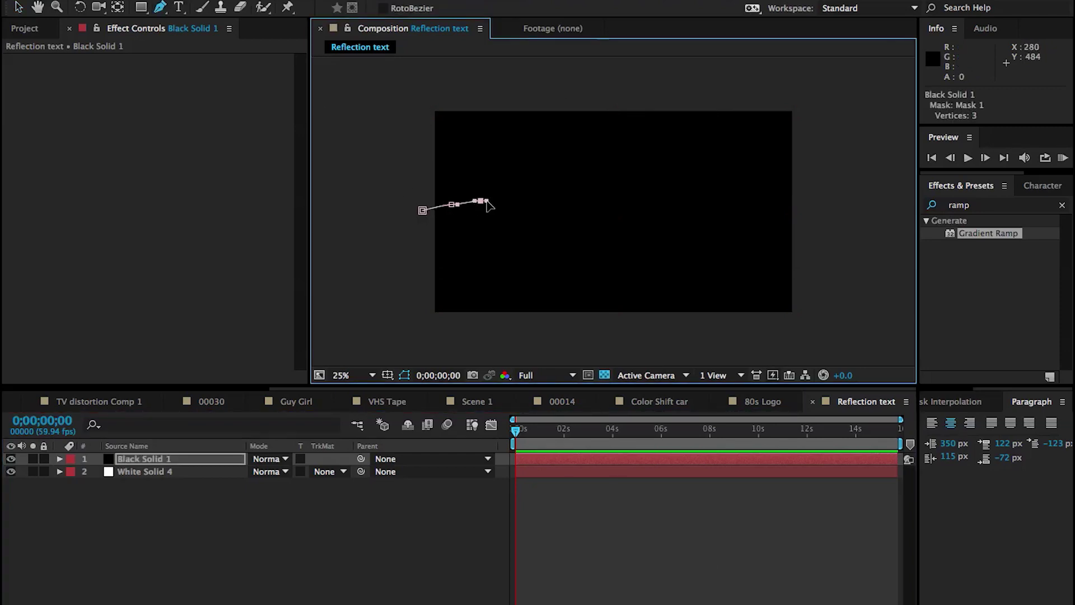
{"action": "left_click", "coordinate": [652, 211]}
{"action": "left_click", "coordinate": [800, 210]}
{"action": "left_click", "coordinate": [408, 224]}
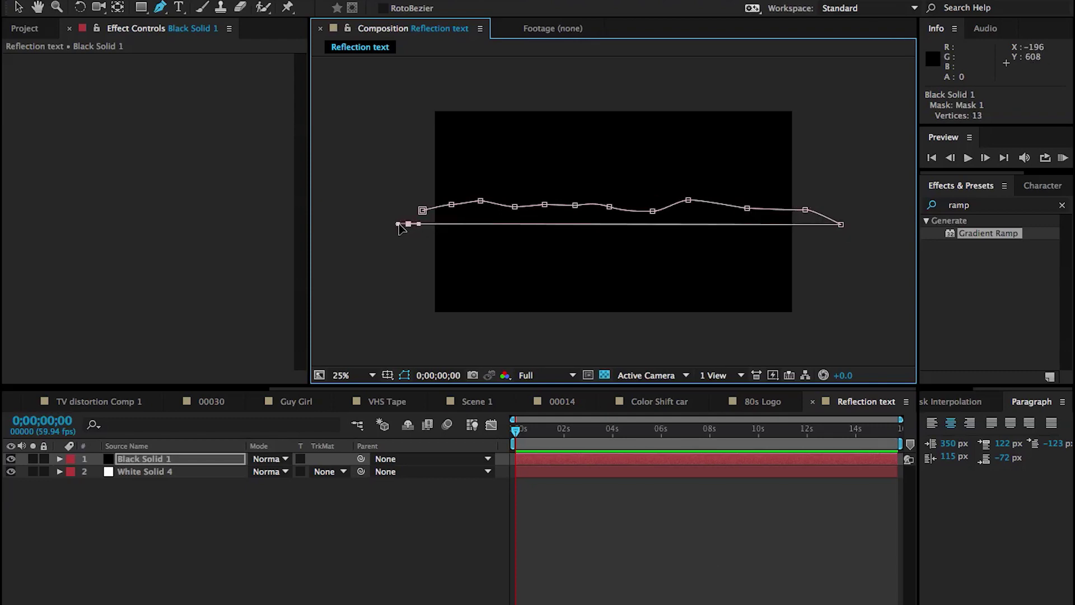
{"action": "left_click", "coordinate": [422, 211]}
{"action": "left_click", "coordinate": [19, 9]}
{"action": "left_click", "coordinate": [150, 512]}
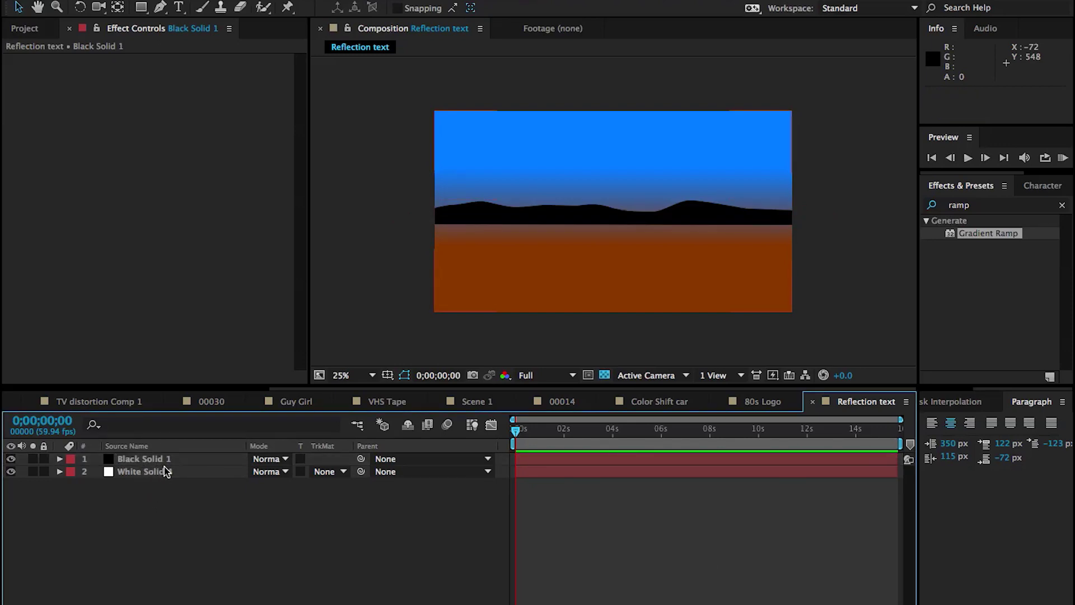
Step: Place the Reflection text composition directly below the Retro 80s layer in 80s Logo and set its track matte to Alpha Matte "Retro 80s"
{"action": "left_click", "coordinate": [760, 403]}
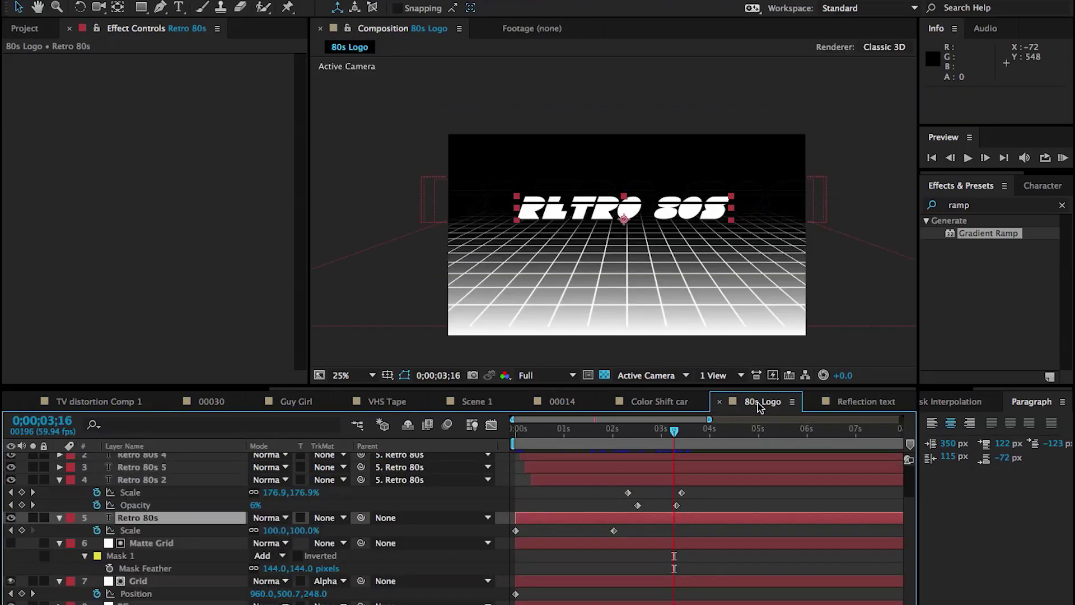
{"action": "left_click", "coordinate": [25, 28]}
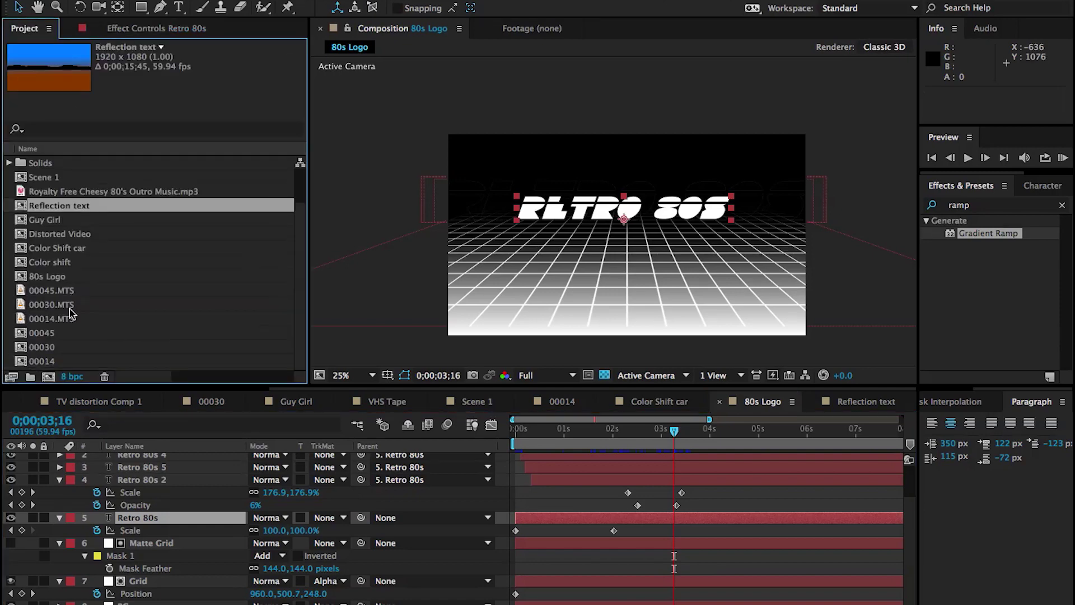
{"action": "left_click_drag", "start_coordinate": [44, 210], "coordinate": [168, 538]}
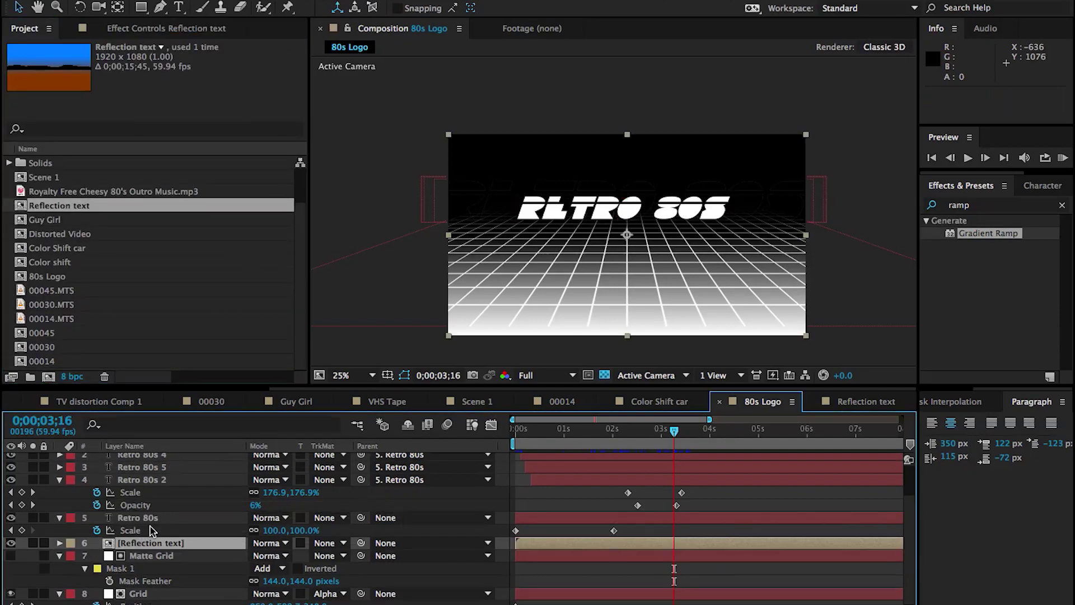
{"action": "left_click", "coordinate": [331, 542]}
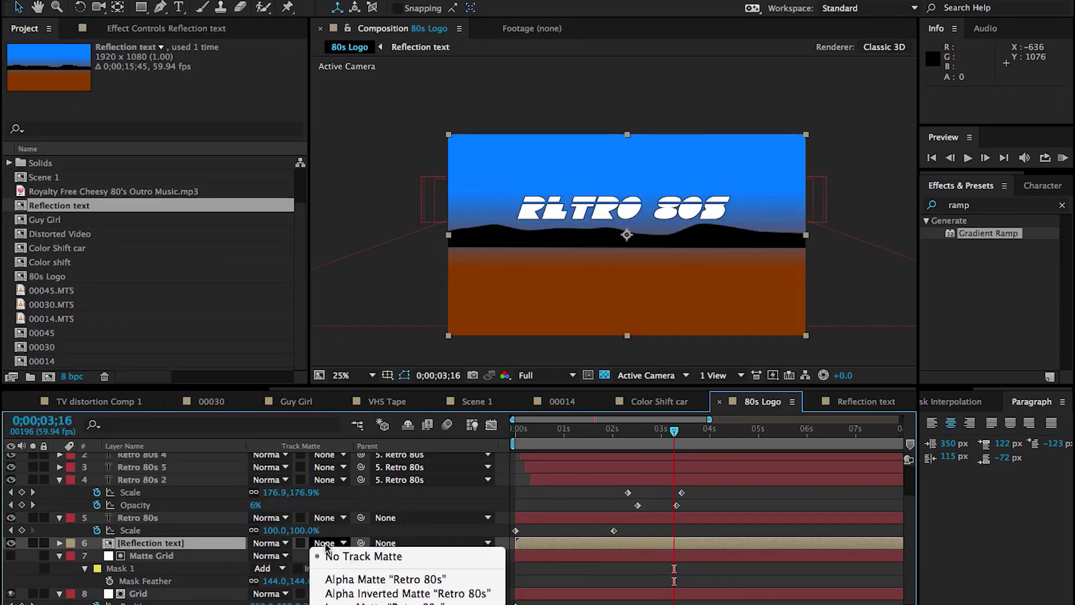
{"action": "left_click", "coordinate": [344, 577]}
Step: Scale the Reflection text layer to 66% wide and 24.5% high and move it up so its horizon crosses the lettering
{"action": "key", "text": "s"}
{"action": "left_click_drag", "start_coordinate": [287, 555], "coordinate": [276, 557]}
{"action": "key", "text": "shift+Up"}
{"action": "key", "text": "shift+Up"}
{"action": "key", "text": "shift+Up"}
{"action": "key", "text": "shift+Up"}
{"action": "key", "text": "shift+Up"}
{"action": "key", "text": "shift+Up"}
{"action": "key", "text": "shift+Up"}
{"action": "key", "text": "shift+Up"}
{"action": "key", "text": "shift+Up"}
{"action": "key", "text": "shift+Up"}
{"action": "key", "text": "shift+Up"}
{"action": "key", "text": "shift+Up"}
{"action": "key", "text": "shift+Up"}
{"action": "key", "text": "shift+Up"}
{"action": "key", "text": "shift+Up"}
{"action": "key", "text": "shift+Up"}
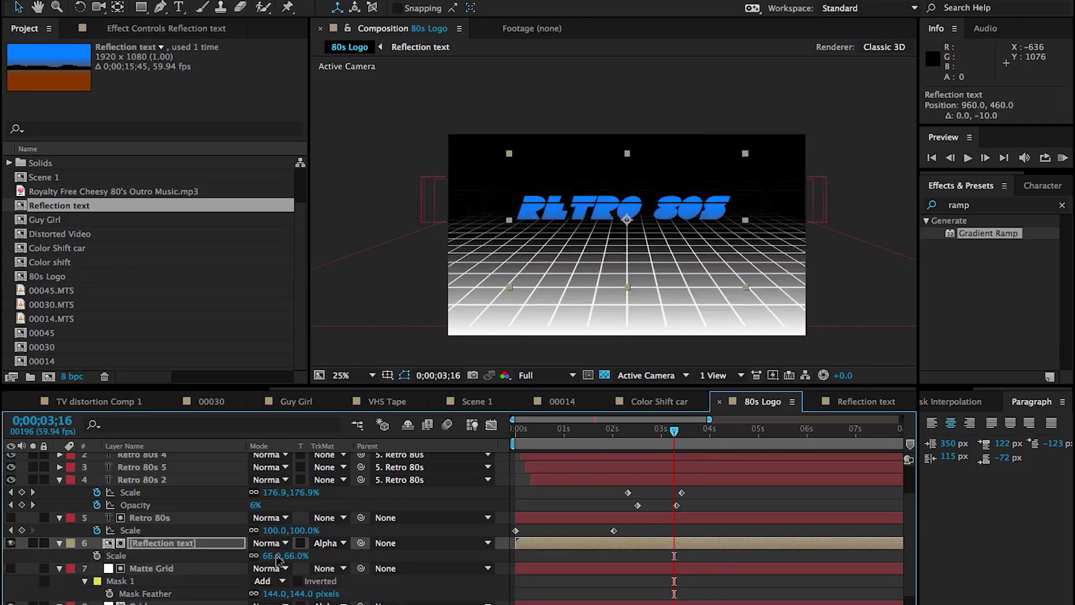
{"action": "left_click_drag", "start_coordinate": [627, 138], "coordinate": [628, 181]}
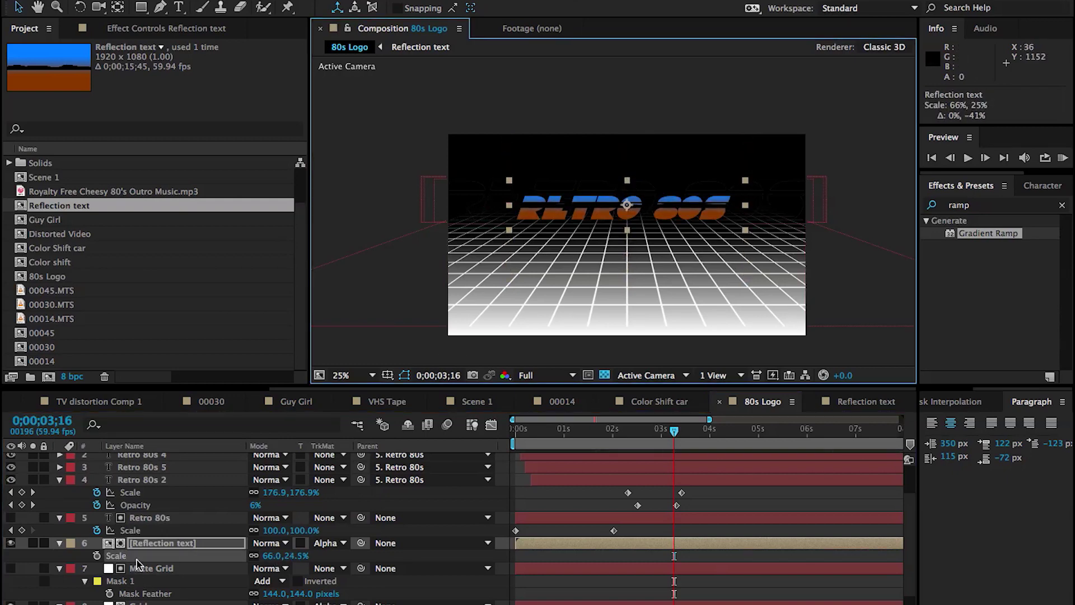
Step: Flatten the black mountain silhouette vertically in the Reflection text composition and return to 80s Logo to check the lettering
{"action": "double_click", "coordinate": [157, 543]}
{"action": "left_click", "coordinate": [135, 461]}
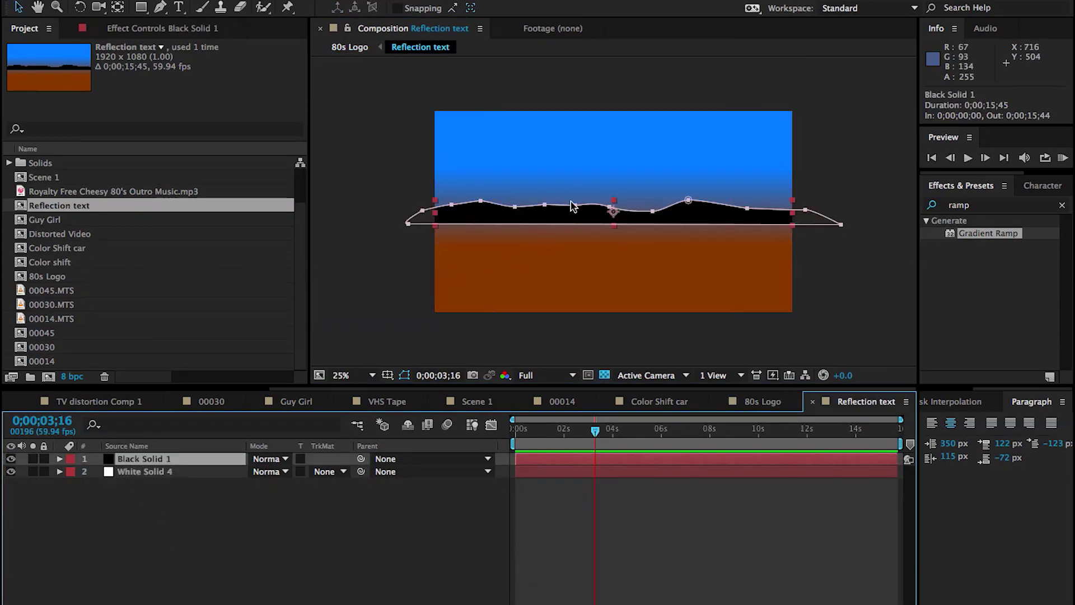
{"action": "key", "text": "period"}
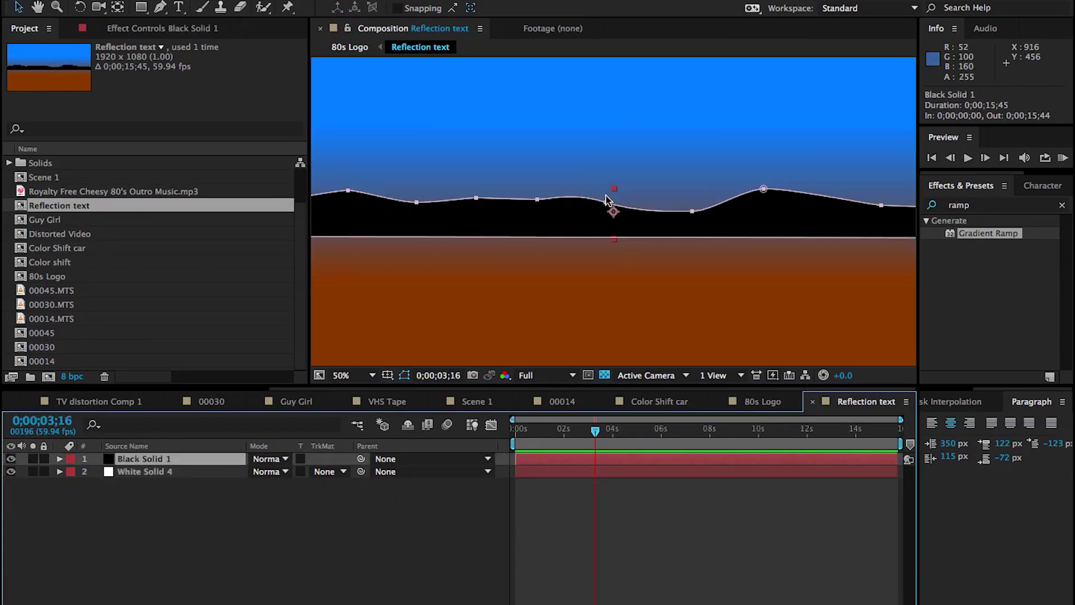
{"action": "left_click_drag", "start_coordinate": [614, 191], "coordinate": [615, 207]}
{"action": "left_click", "coordinate": [324, 577]}
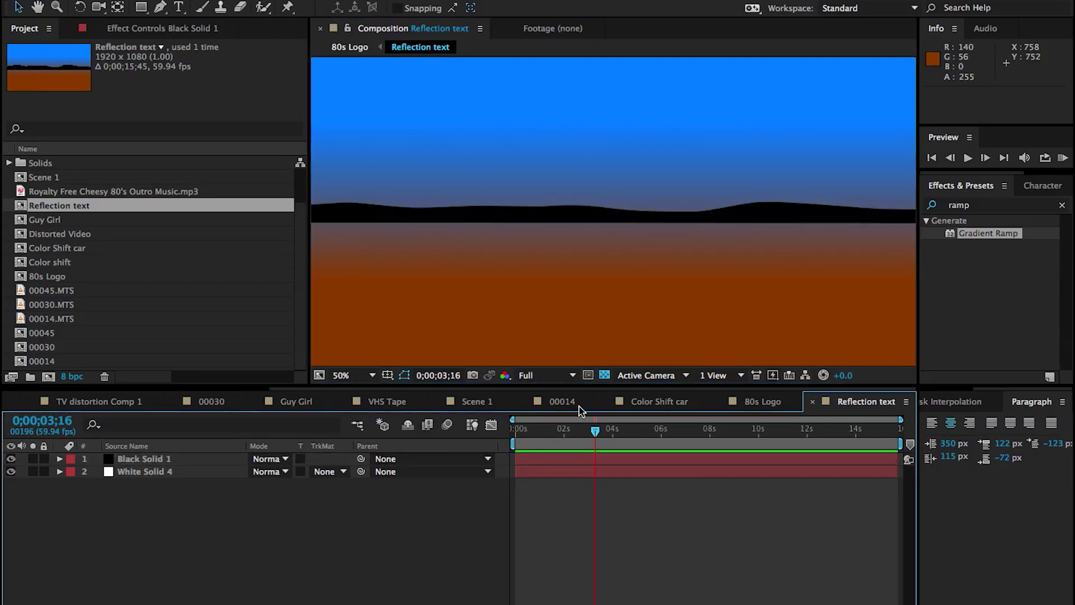
{"action": "left_click", "coordinate": [726, 400]}
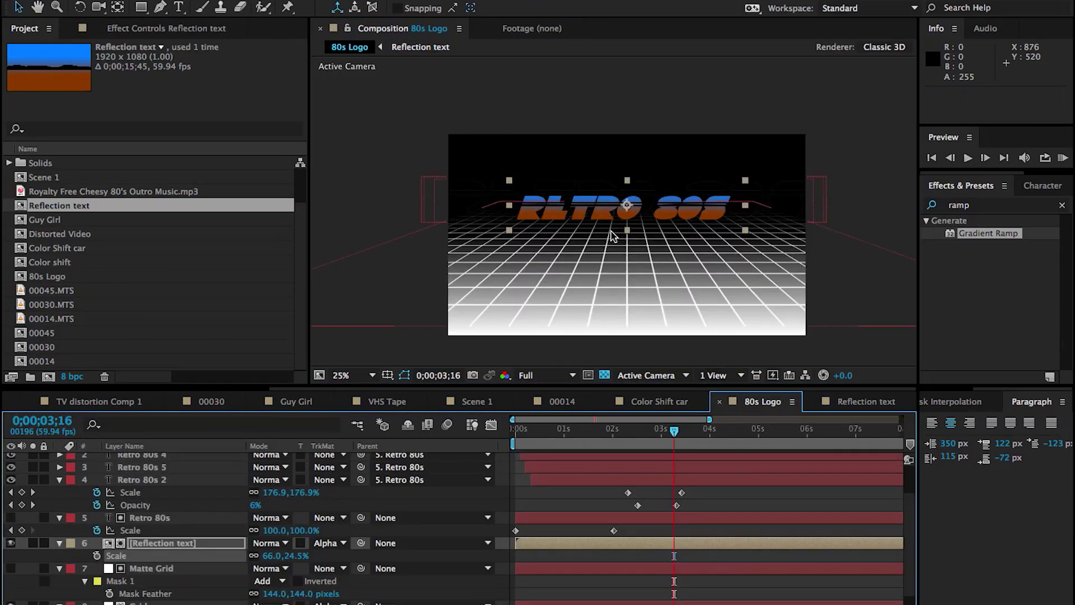
{"action": "key", "text": "period"}
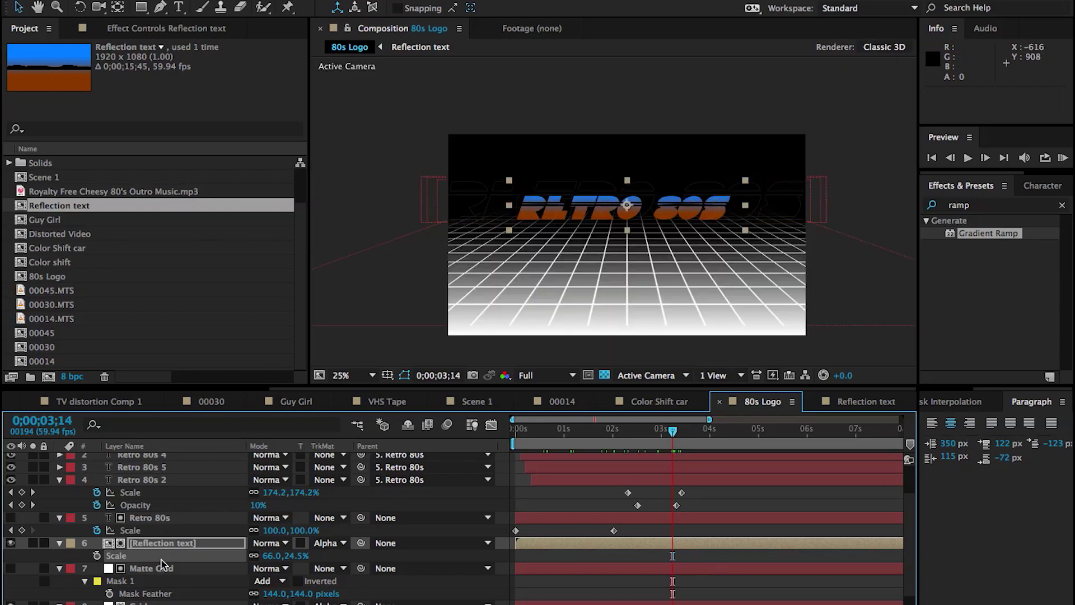
Step: Find the Fill effect in the effects library and apply it to the Grid layer
{"action": "scroll", "coordinate": [161, 564], "scroll_direction": "down", "scroll_amount": 2}
{"action": "left_click", "coordinate": [153, 579]}
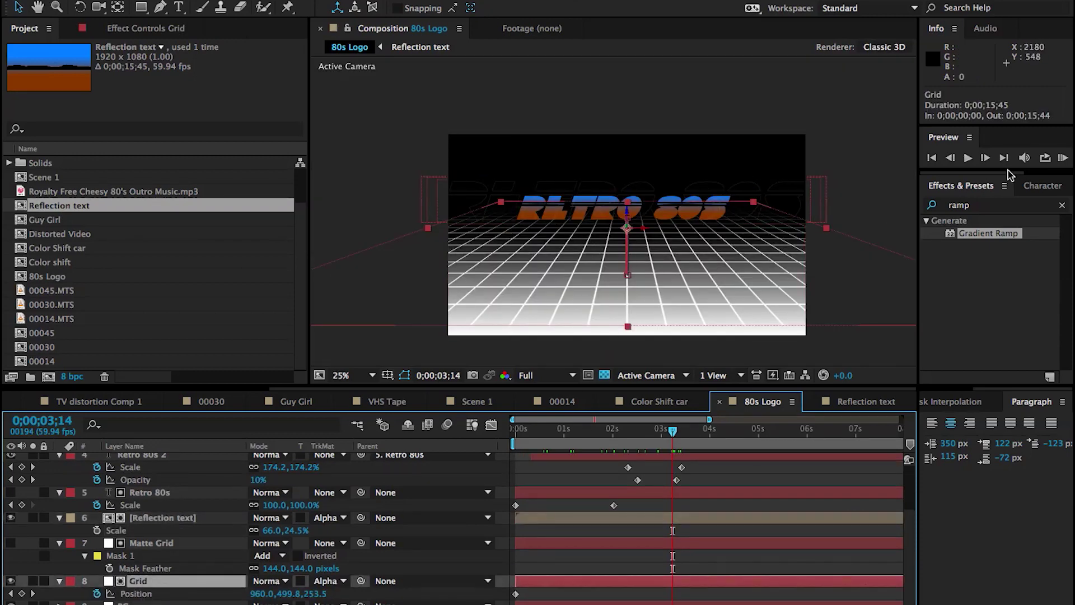
{"action": "left_click", "coordinate": [979, 207]}
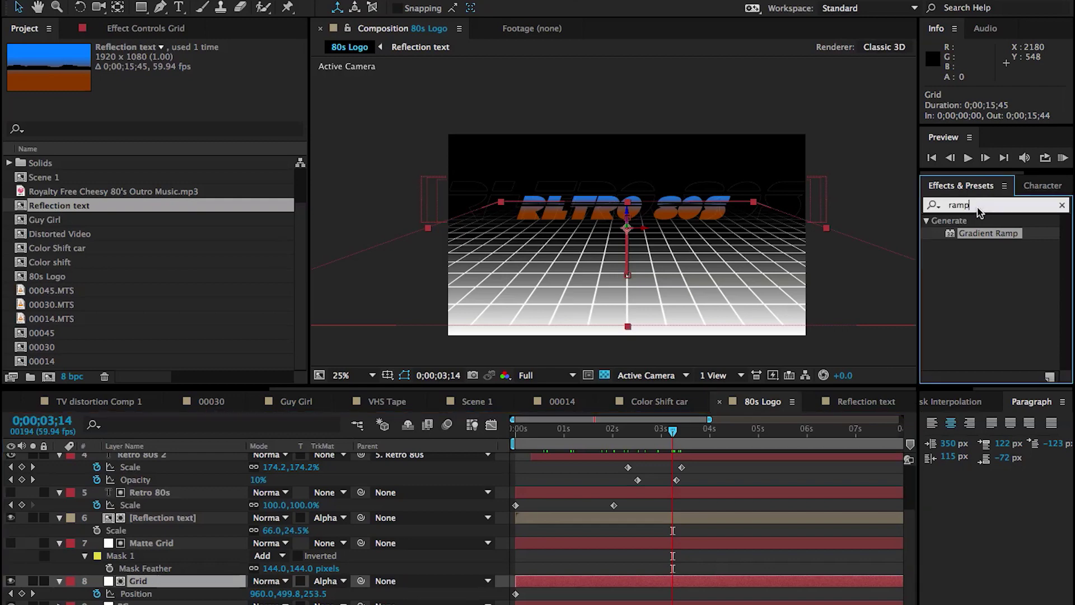
{"action": "type", "text": "fill"}
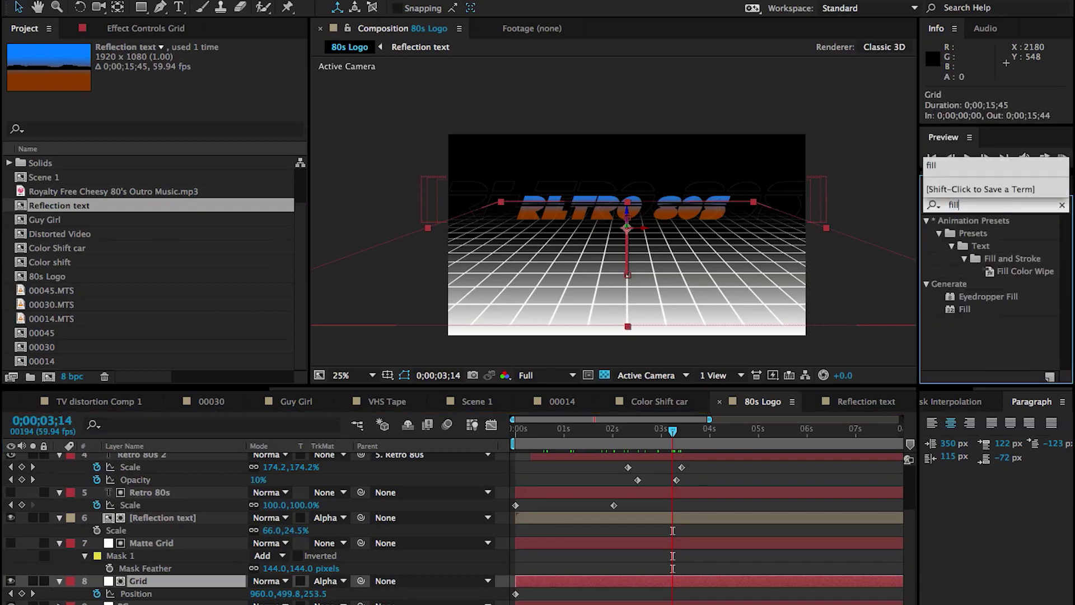
{"action": "left_click_drag", "start_coordinate": [968, 307], "coordinate": [184, 581]}
{"action": "key", "text": "period"}
Step: Set the Grid layer's Fill color to a bright blue
{"action": "left_click", "coordinate": [174, 289]}
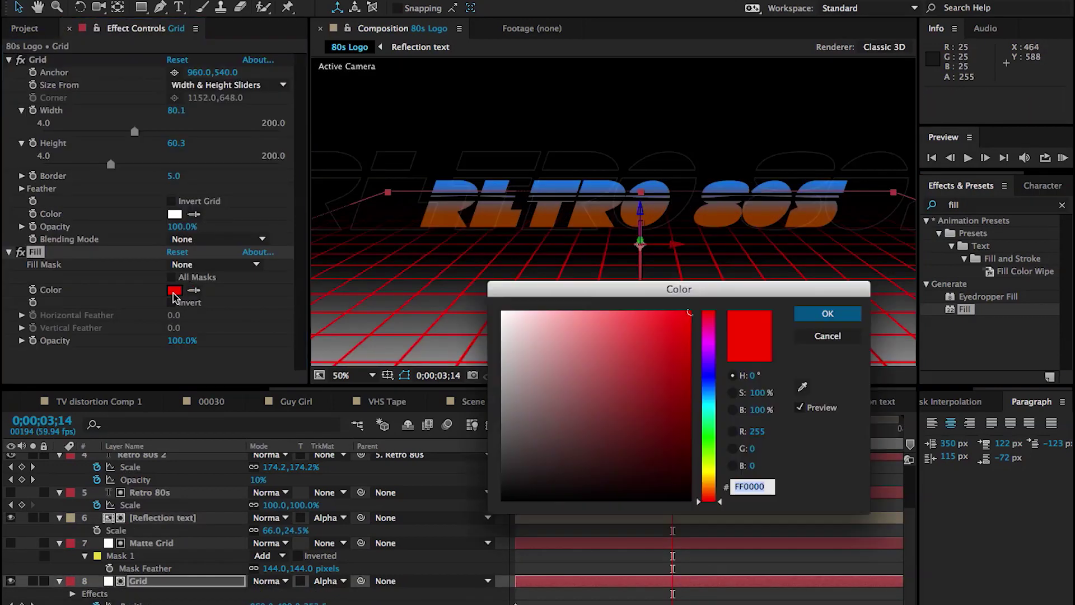
{"action": "left_click", "coordinate": [710, 347]}
{"action": "left_click_drag", "start_coordinate": [709, 346], "coordinate": [707, 389]}
Step: Set the End Color of the BG layer's Gradient Ramp to dark purple 4C0077
{"action": "scroll", "coordinate": [156, 526], "scroll_direction": "down", "scroll_amount": 1}
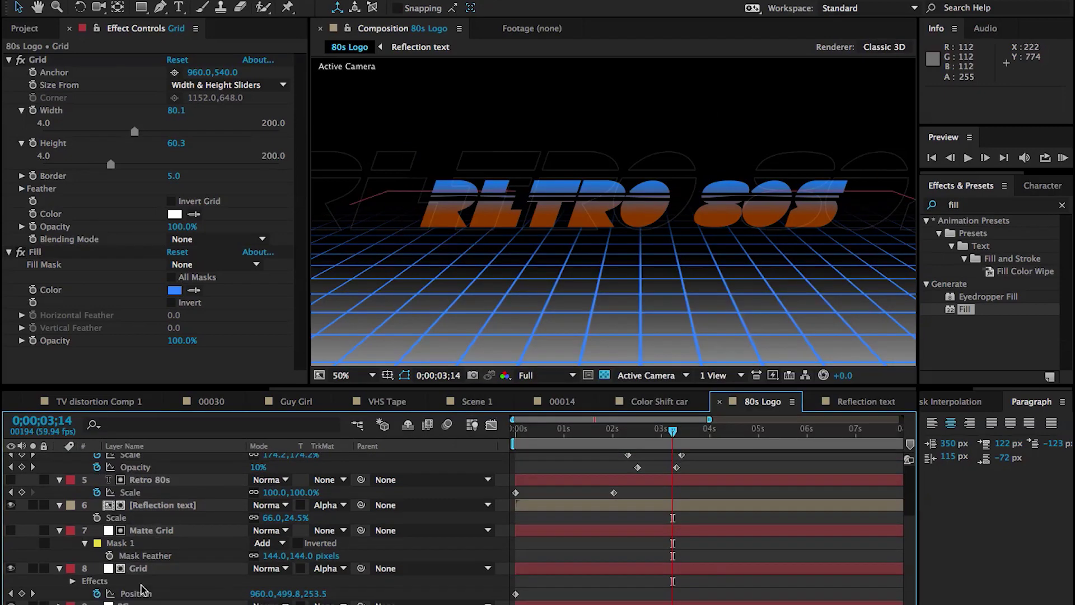
{"action": "left_click", "coordinate": [141, 604]}
{"action": "left_click", "coordinate": [174, 110]}
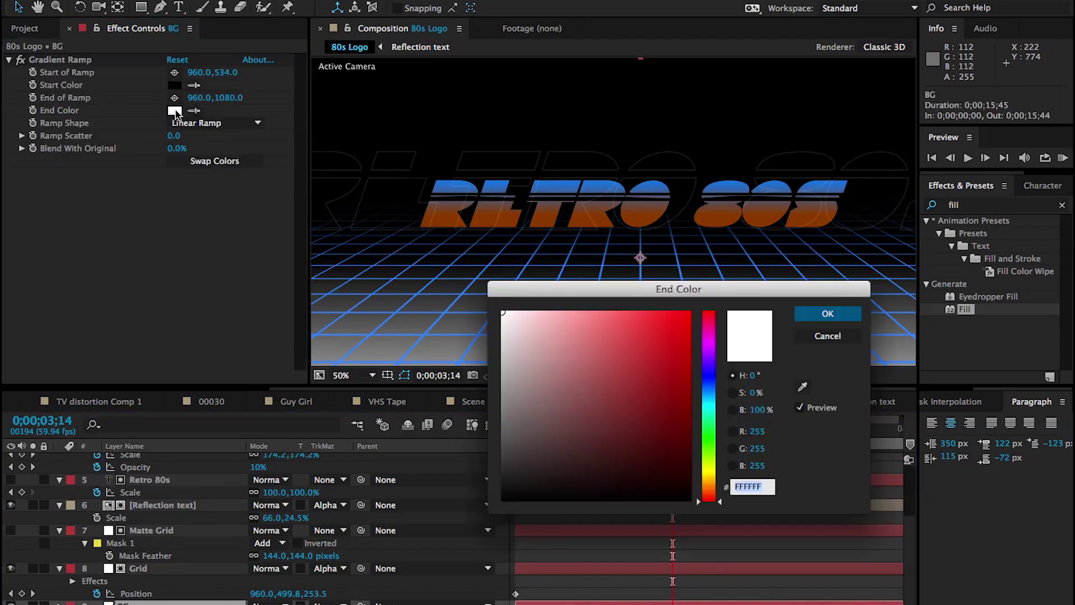
{"action": "left_click", "coordinate": [690, 412]}
{"action": "mouse_move", "coordinate": [718, 356]}
{"action": "left_mouse_down"}
{"action": "mouse_move", "coordinate": [715, 344]}
{"action": "mouse_move", "coordinate": [714, 361]}
{"action": "left_mouse_up"}
{"action": "left_click", "coordinate": [811, 314]}
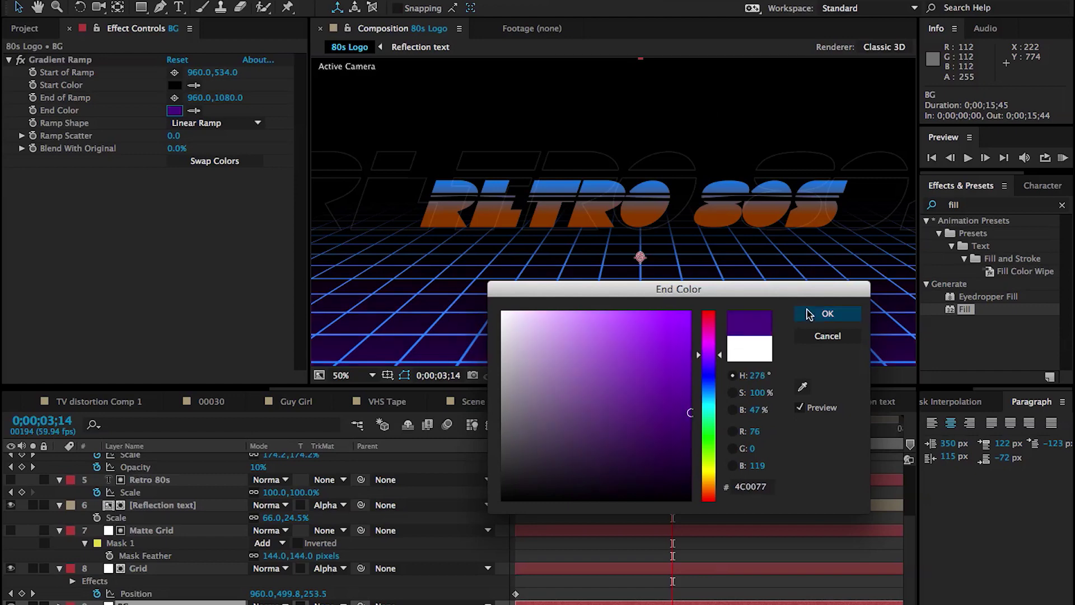
Step: Scrub through the logo animation to 0;00;03;26 and duplicate the main Retro 80s text layer
{"action": "scroll", "coordinate": [700, 292], "scroll_direction": "down", "scroll_amount": 2}
{"action": "left_click_drag", "start_coordinate": [674, 430], "coordinate": [678, 432]}
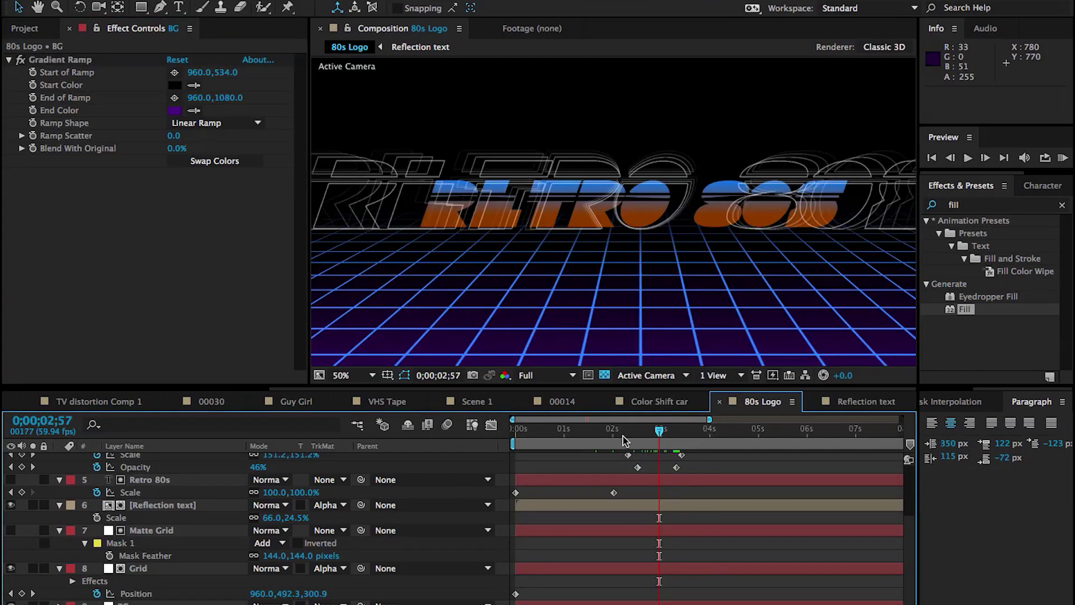
{"action": "left_click_drag", "start_coordinate": [624, 430], "coordinate": [682, 427]}
{"action": "left_click", "coordinate": [147, 480]}
{"action": "key", "text": "ctrl+d"}
Step: Create a new white 1920 x 1080 px solid directly above the duplicated Retro 80s text layer
{"action": "right_click", "coordinate": [399, 467]}
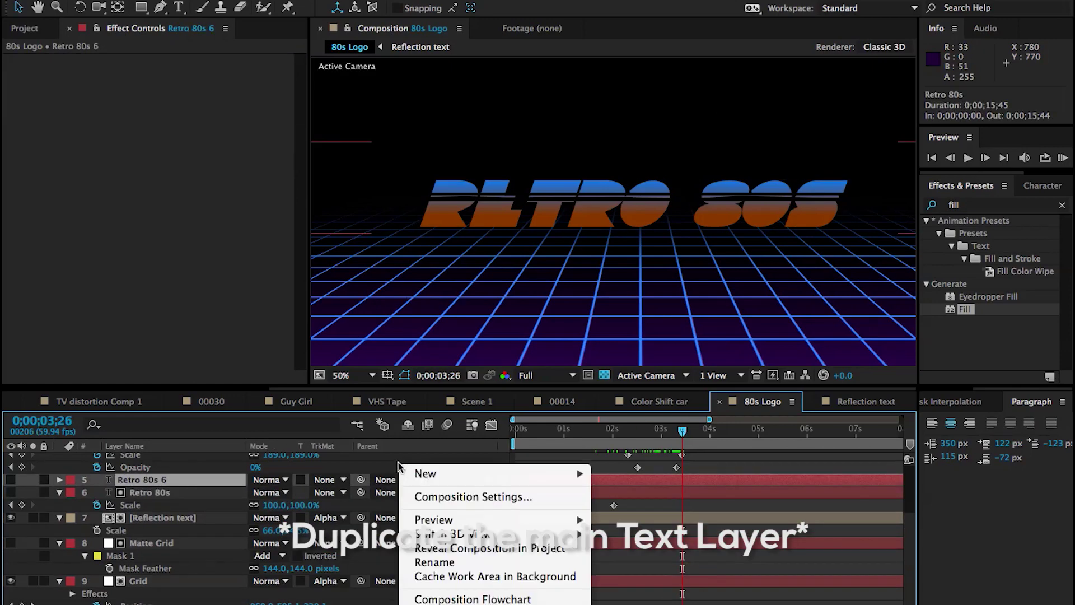
{"action": "mouse_move", "coordinate": [432, 476]}
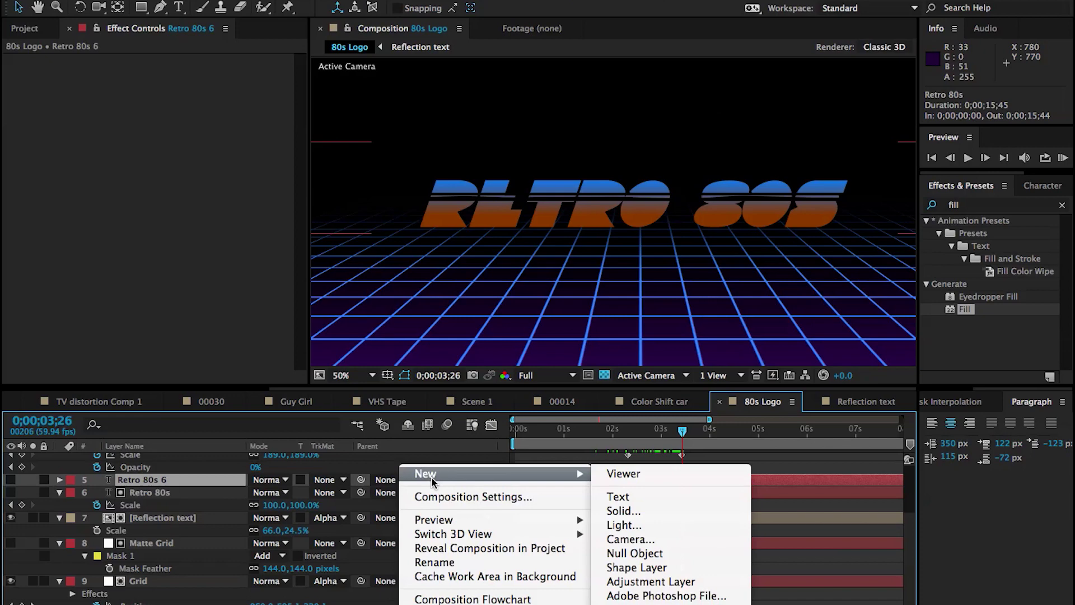
{"action": "left_click", "coordinate": [648, 511]}
{"action": "left_click", "coordinate": [524, 377]}
{"action": "left_click", "coordinate": [503, 318]}
{"action": "left_click", "coordinate": [821, 321]}
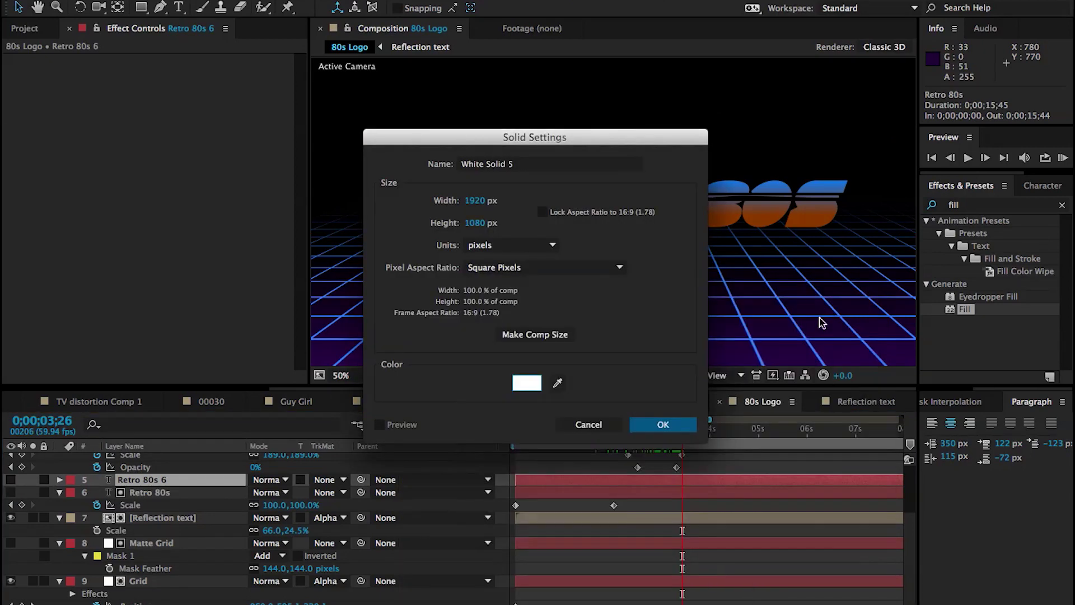
{"action": "left_click", "coordinate": [648, 426]}
Step: Scale White Solid 5 up to 209% and hide it
{"action": "scroll", "coordinate": [465, 280], "scroll_direction": "down", "scroll_amount": 3}
{"action": "key", "text": "s"}
{"action": "left_click_drag", "start_coordinate": [300, 503], "coordinate": [374, 490]}
{"action": "left_click", "coordinate": [11, 480]}
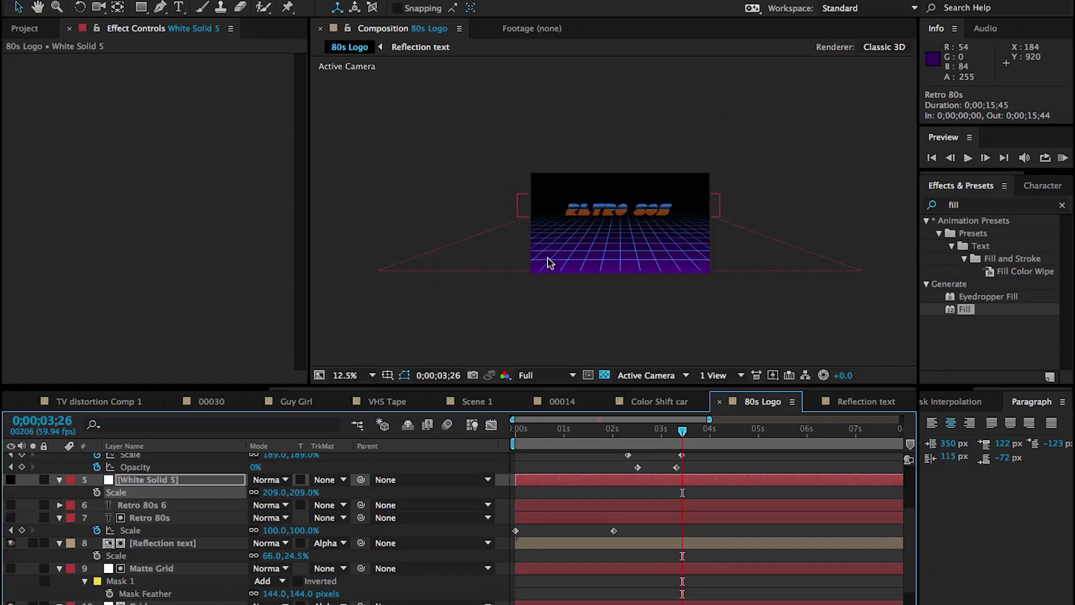
Step: Draw a wide diagonal strip mask with the Pen tool on White Solid 5, slanting down across the left part of the frame
{"action": "key", "text": "period"}
{"action": "key", "text": "period"}
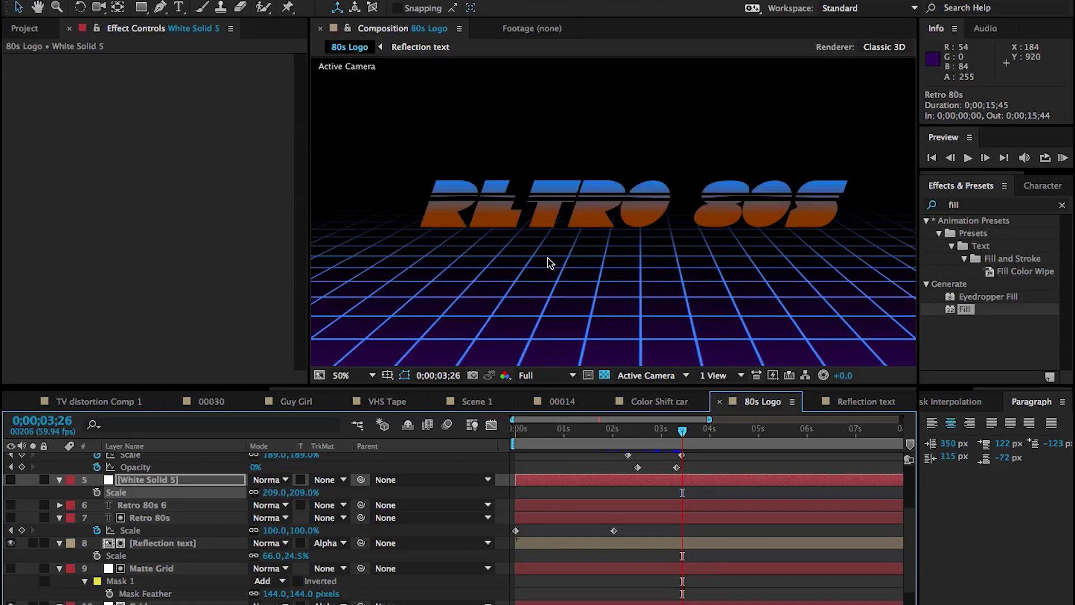
{"action": "left_click", "coordinate": [157, 9]}
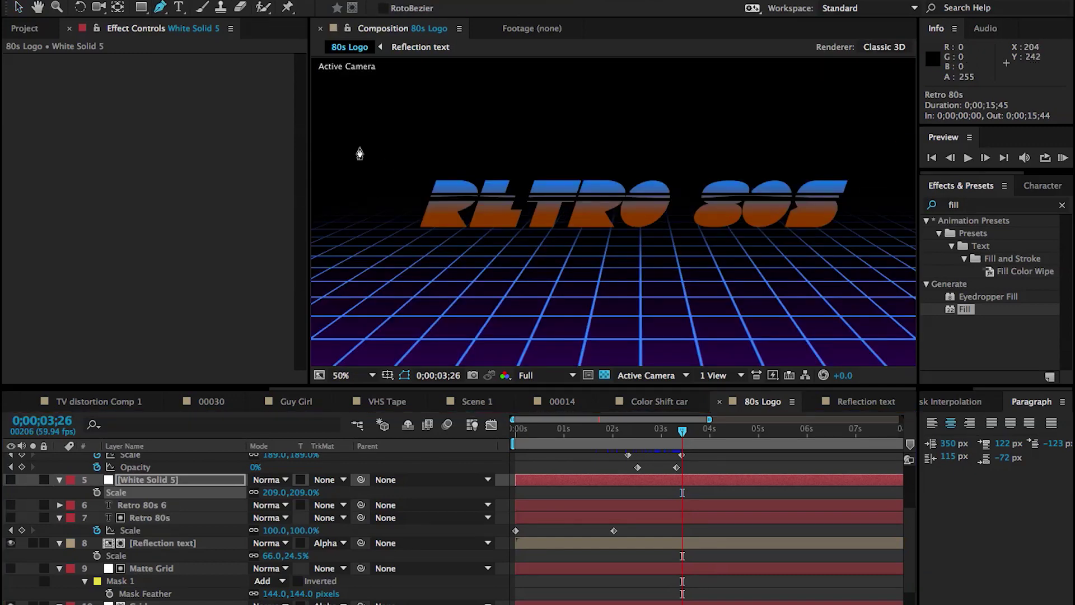
{"action": "left_click", "coordinate": [340, 140]}
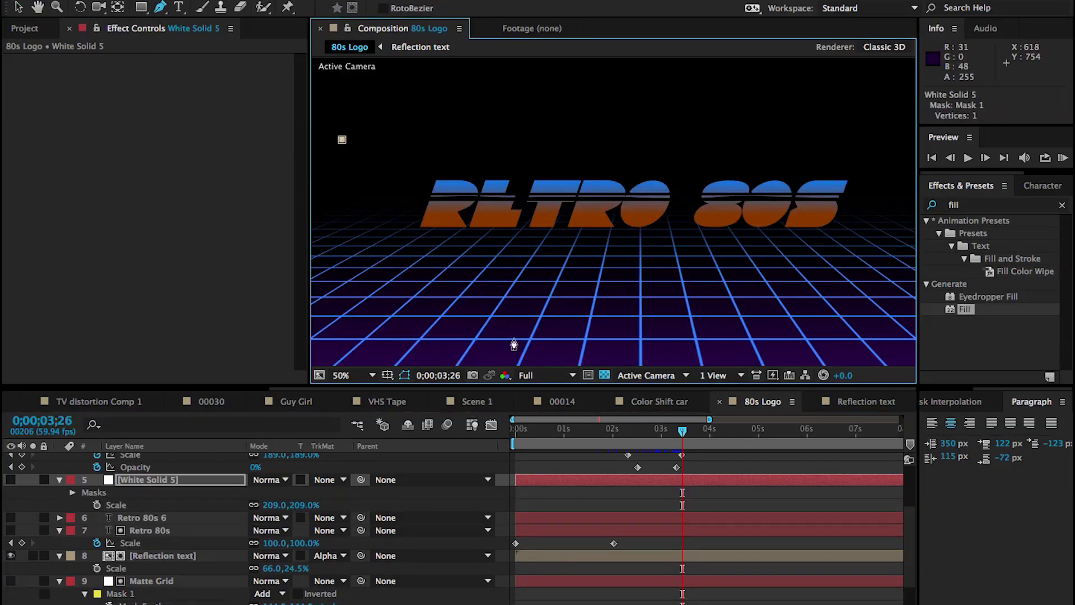
{"action": "key", "text": "comma"}
{"action": "left_click", "coordinate": [593, 352]}
{"action": "left_click", "coordinate": [566, 352]}
{"action": "left_click", "coordinate": [399, 115]}
{"action": "left_click", "coordinate": [435, 115]}
{"action": "left_click", "coordinate": [477, 176]}
Step: Draw four more narrower diagonal strip masks on White Solid 5, spaced across the frame to the right of the first
{"action": "left_click", "coordinate": [447, 105]}
{"action": "left_click", "coordinate": [614, 346]}
{"action": "left_click", "coordinate": [627, 348]}
{"action": "left_click", "coordinate": [451, 97]}
{"action": "left_click", "coordinate": [446, 106]}
{"action": "left_click", "coordinate": [476, 100]}
{"action": "left_click", "coordinate": [657, 350]}
{"action": "left_click", "coordinate": [679, 351]}
{"action": "left_click", "coordinate": [493, 94]}
{"action": "left_click", "coordinate": [476, 99]}
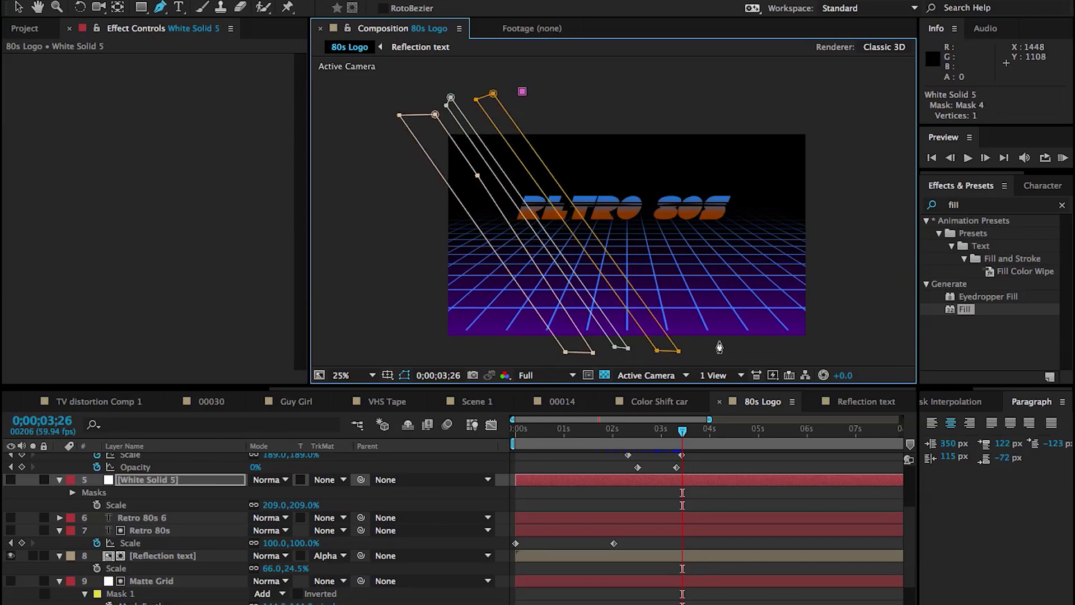
{"action": "left_click", "coordinate": [522, 91]}
{"action": "left_click", "coordinate": [621, 107]}
{"action": "left_click", "coordinate": [819, 350]}
{"action": "left_click", "coordinate": [826, 342]}
{"action": "left_click", "coordinate": [645, 118]}
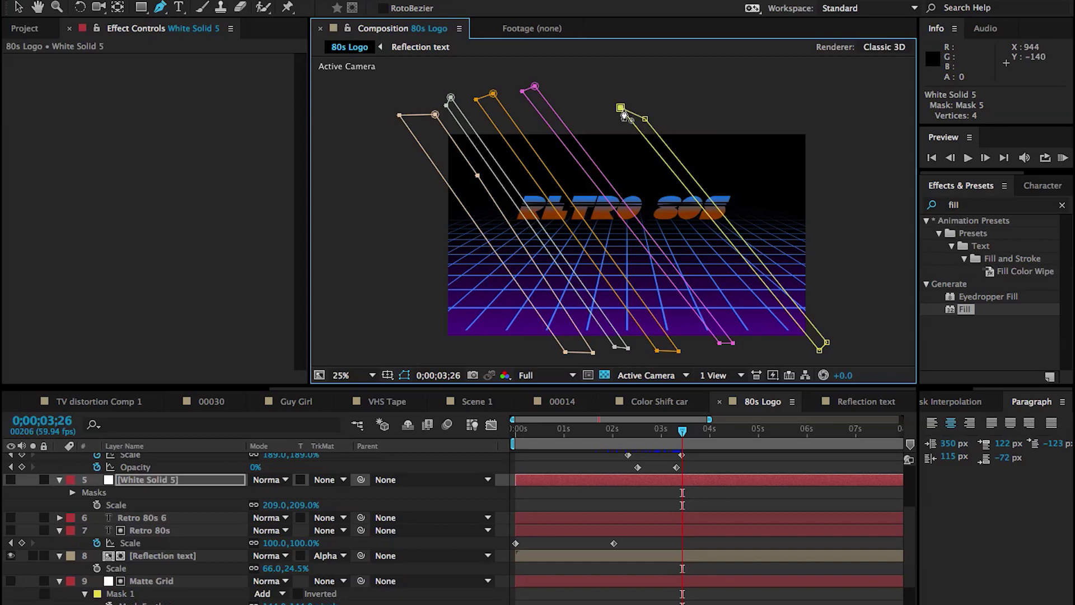
{"action": "left_click", "coordinate": [621, 107]}
Step: Show White Solid 5, place it directly below Retro 80s 6 and set its track matte to Alpha Matte "Retro 80s 6"
{"action": "left_click", "coordinate": [19, 9]}
{"action": "left_click", "coordinate": [11, 479]}
{"action": "left_click_drag", "start_coordinate": [140, 482], "coordinate": [142, 524]}
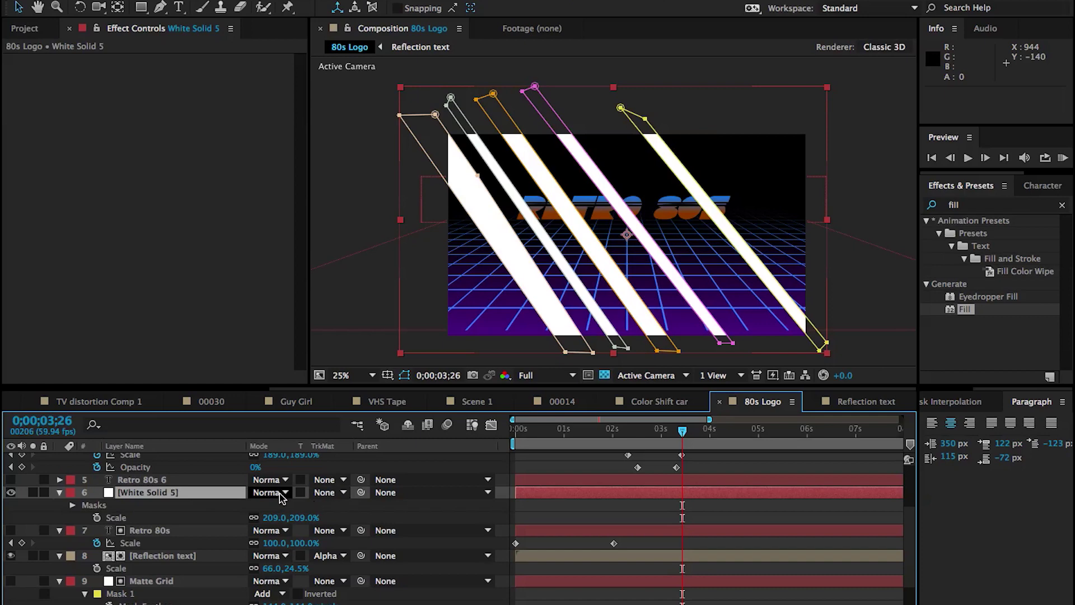
{"action": "left_click", "coordinate": [325, 494]}
{"action": "left_click", "coordinate": [339, 531]}
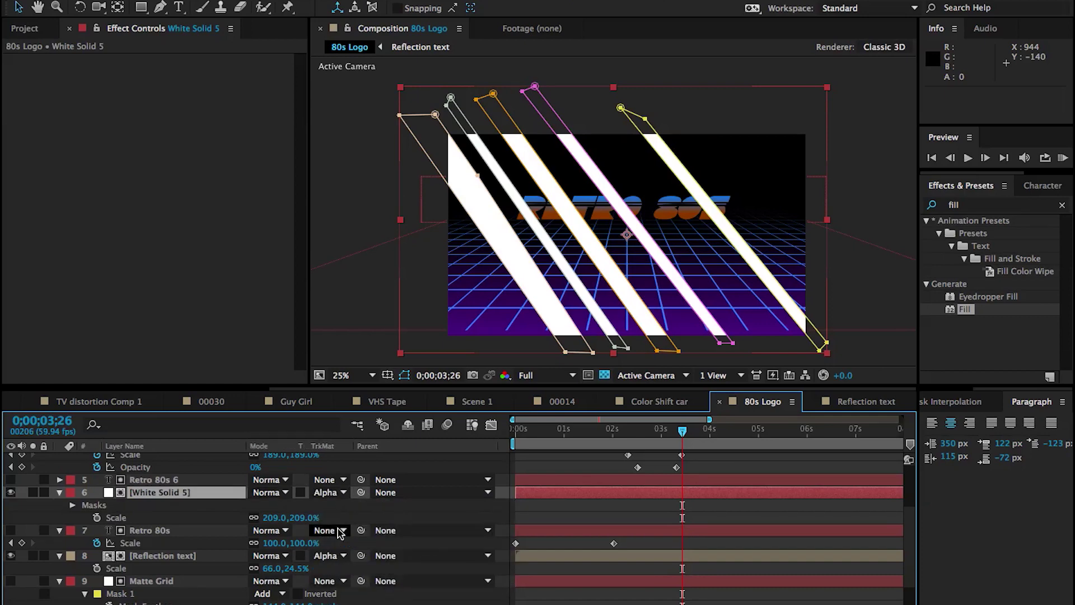
Step: Move White Solid 5 left of the lettering to Position -260, 540 and keyframe its Position at 0;00;03;15
{"action": "key", "text": "slash"}
{"action": "key", "text": "comma"}
{"action": "key", "text": "comma"}
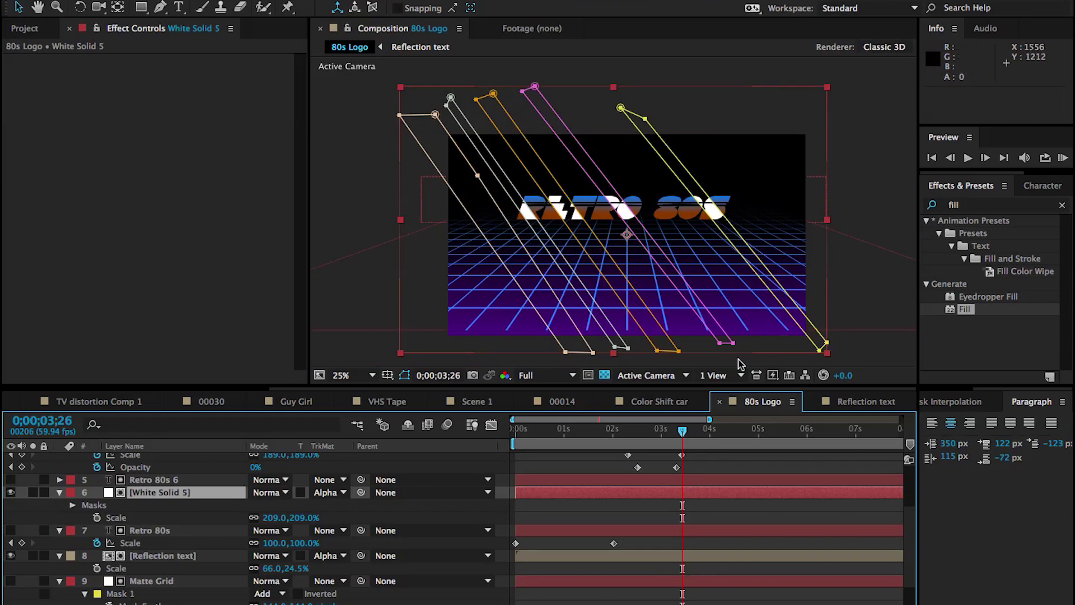
{"action": "mouse_move", "coordinate": [678, 434]}
{"action": "left_mouse_down"}
{"action": "mouse_move", "coordinate": [644, 436]}
{"action": "mouse_move", "coordinate": [675, 434]}
{"action": "left_mouse_up"}
{"action": "key", "text": "p"}
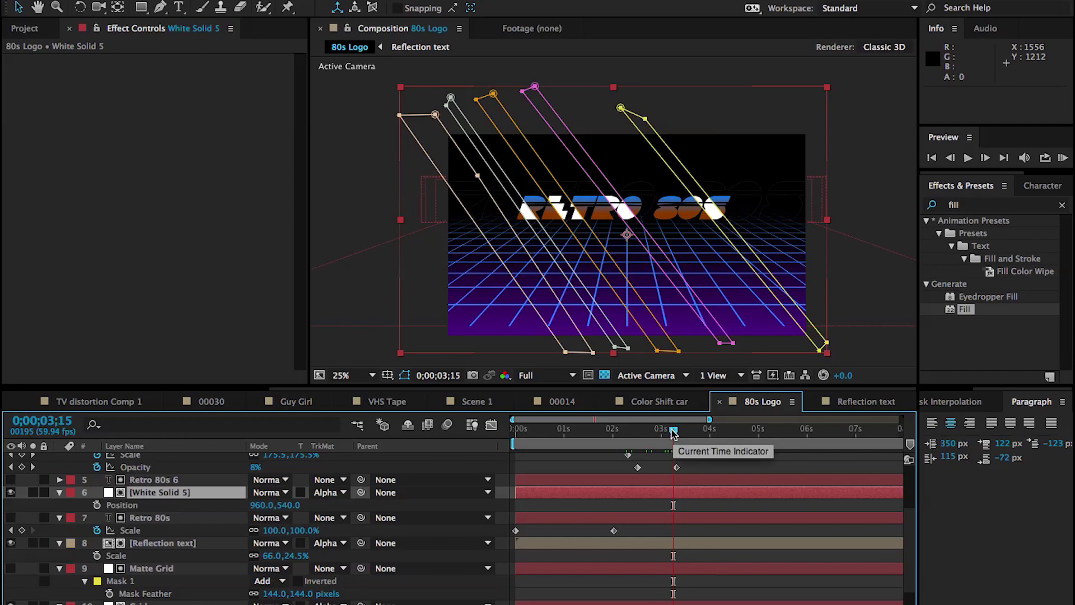
{"action": "left_click_drag", "start_coordinate": [289, 511], "coordinate": [206, 509]}
{"action": "left_click", "coordinate": [97, 505]}
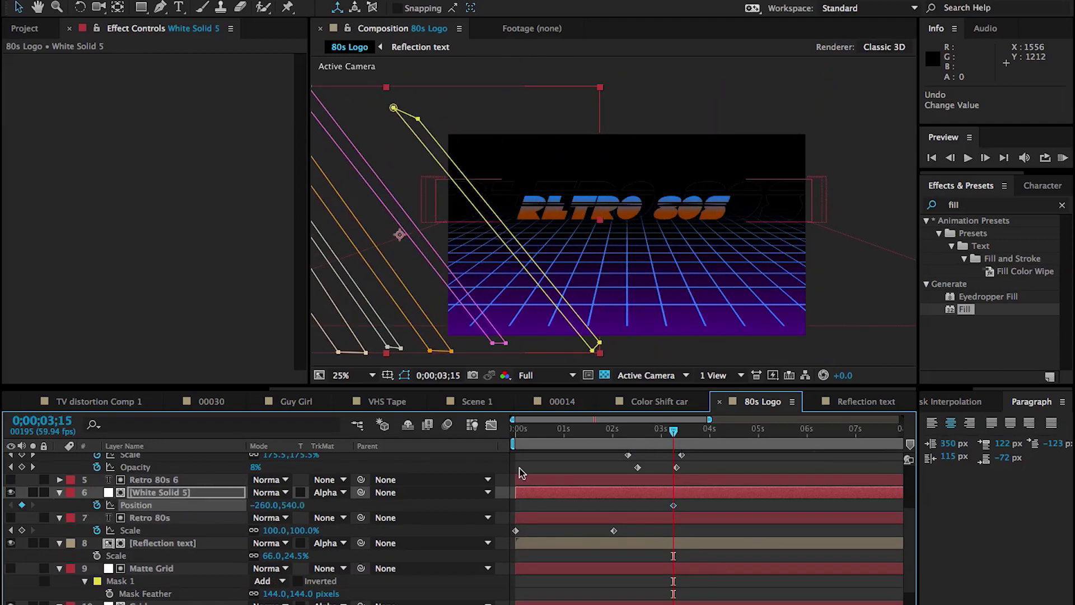
Step: Keyframe White Solid 5 at Position 2610, 540 at 0;00;04;04 and scrub through the light sweep to check it
{"action": "left_click_drag", "start_coordinate": [674, 437], "coordinate": [713, 437]}
{"action": "left_click_drag", "start_coordinate": [270, 507], "coordinate": [451, 481]}
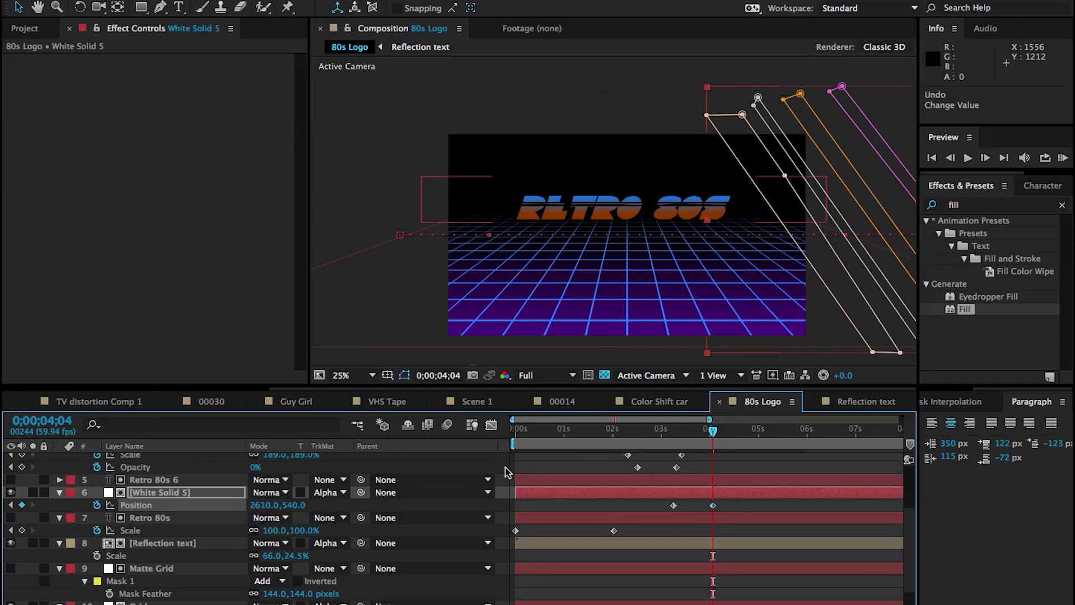
{"action": "left_click", "coordinate": [505, 468]}
{"action": "scroll", "coordinate": [533, 206], "scroll_direction": "up", "scroll_amount": 2}
{"action": "left_click_drag", "start_coordinate": [628, 431], "coordinate": [691, 437]}
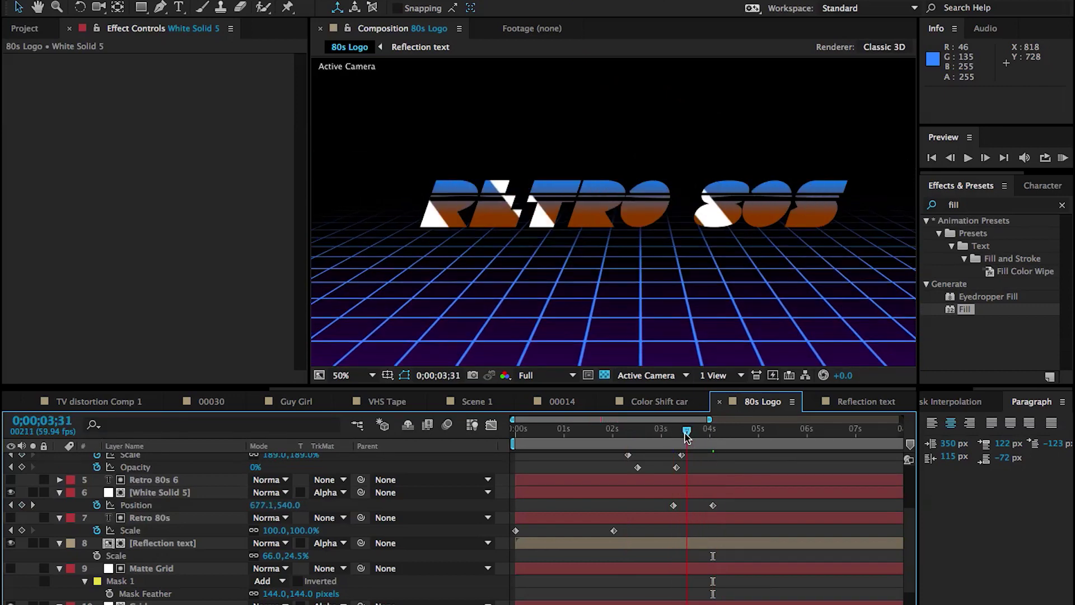
{"action": "left_click_drag", "start_coordinate": [691, 437], "coordinate": [675, 436]}
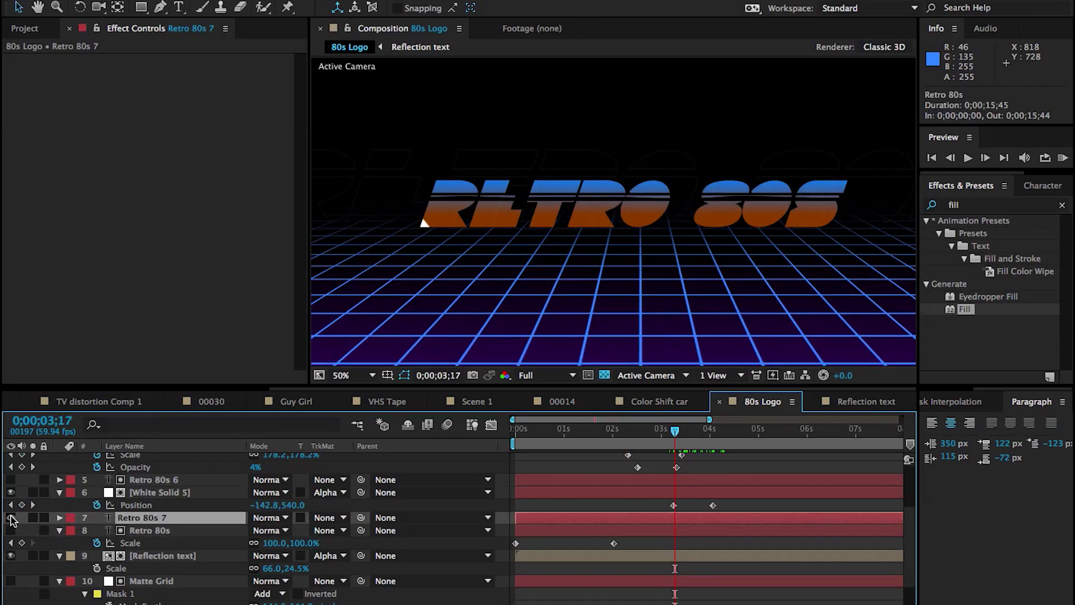
Step: Duplicate the Retro 80s text layer, make the copy visible and place it directly below the Reflection text layer
{"action": "left_click", "coordinate": [11, 518]}
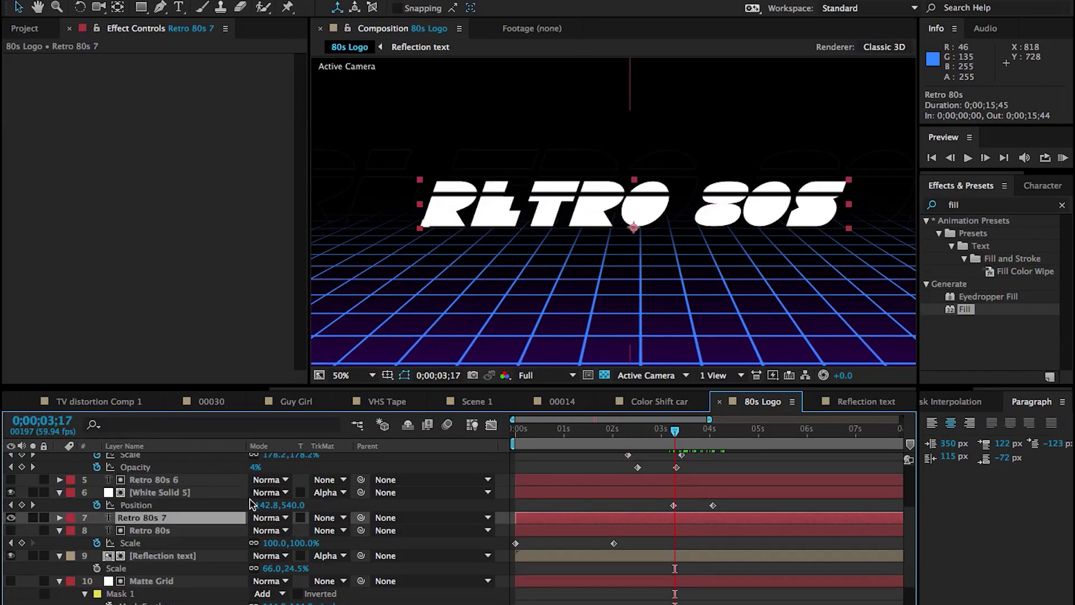
{"action": "left_click_drag", "start_coordinate": [160, 518], "coordinate": [160, 571]}
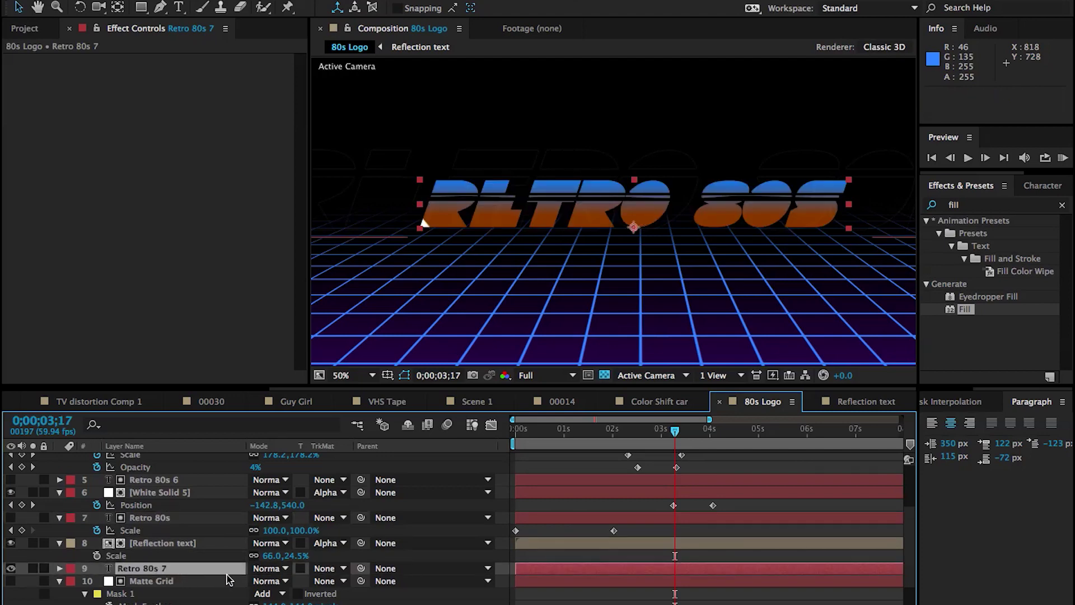
Step: Scale the Retro 80s 7 copy to 96% without Scale keyframes and parent it to the Retro 80s layer
{"action": "key", "text": "s"}
{"action": "left_click_drag", "start_coordinate": [298, 579], "coordinate": [297, 578]}
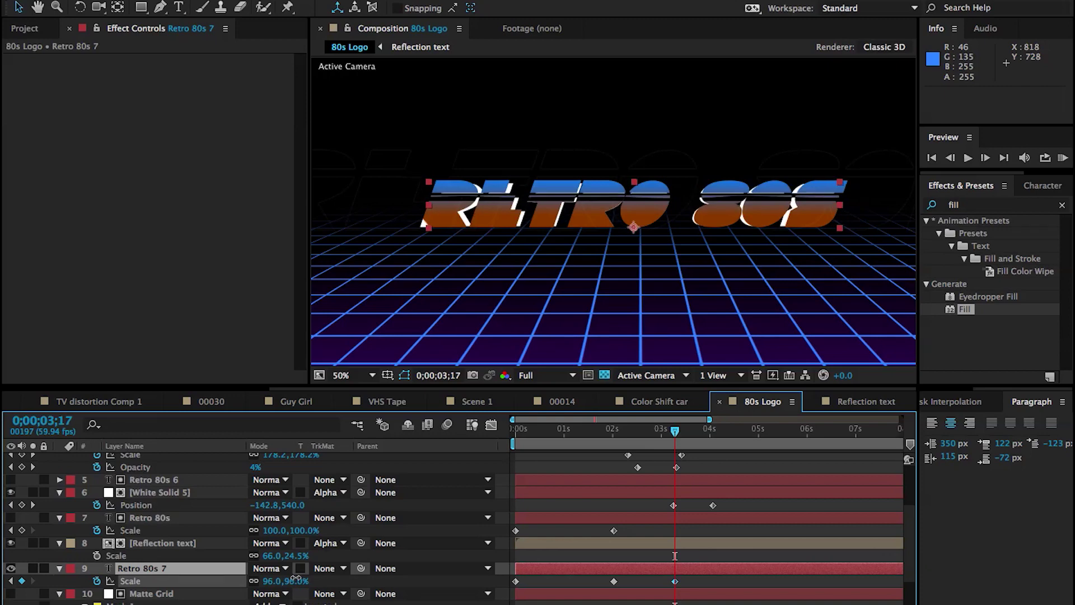
{"action": "left_click_drag", "start_coordinate": [361, 568], "coordinate": [199, 526]}
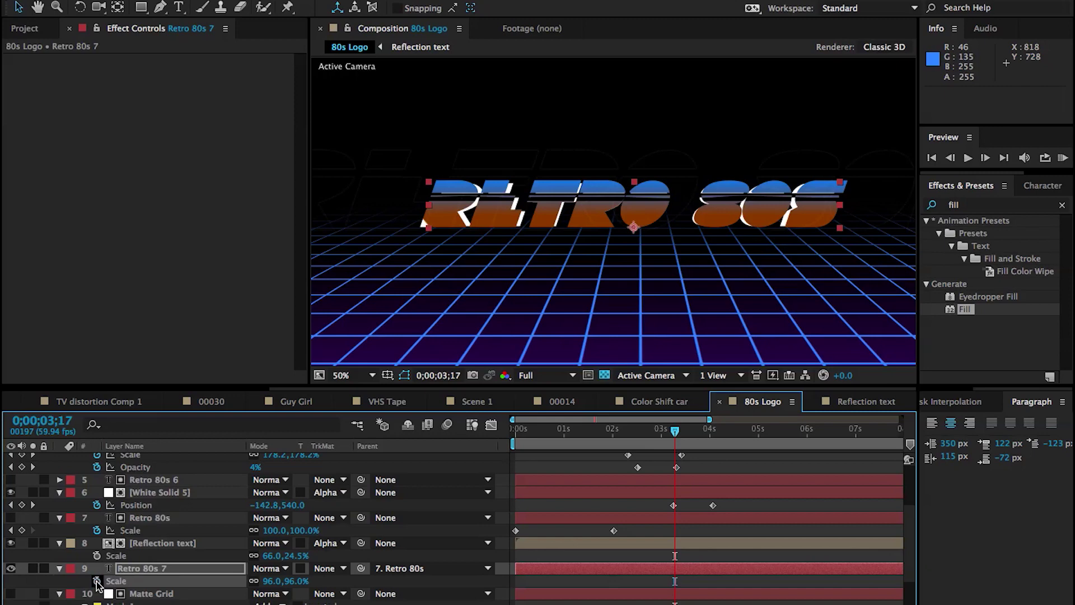
Step: Change the text fill color of Retro 80s 7 to violet 6000FF
{"action": "left_click", "coordinate": [191, 574]}
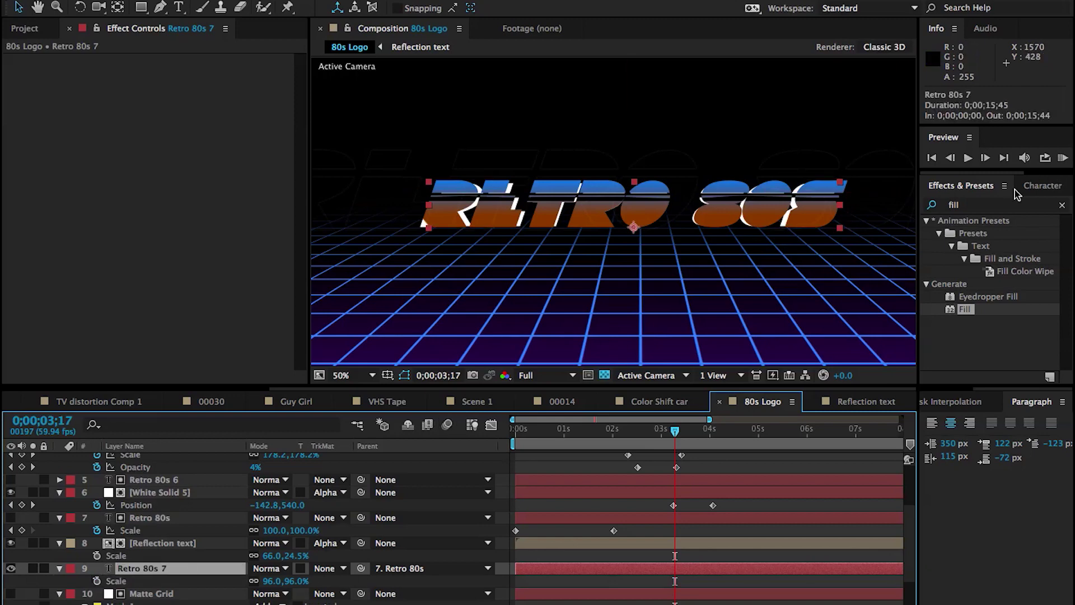
{"action": "left_click", "coordinate": [1039, 185]}
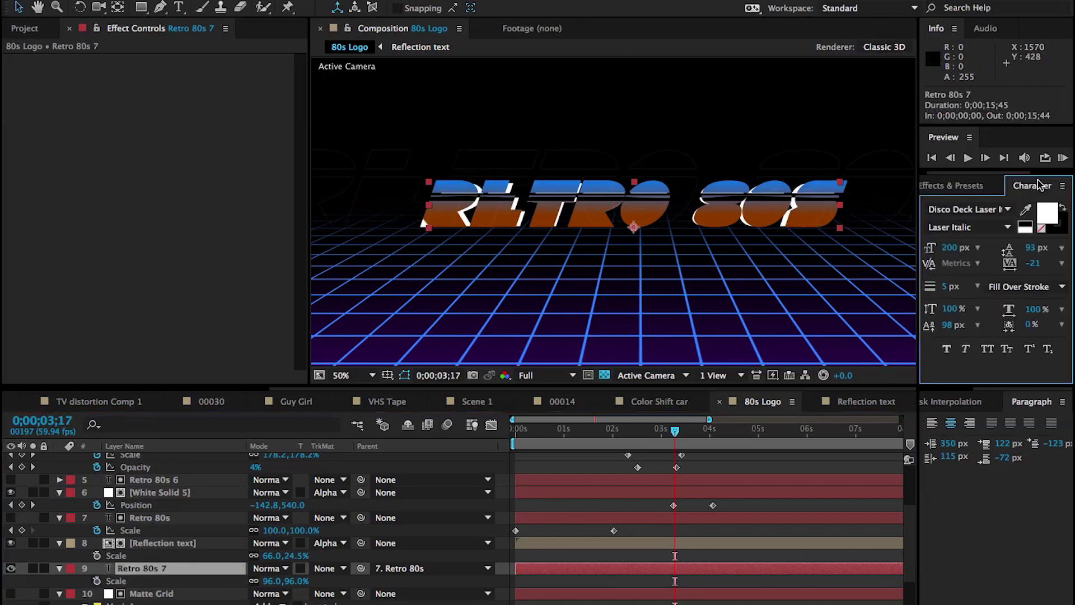
{"action": "left_click", "coordinate": [1046, 218]}
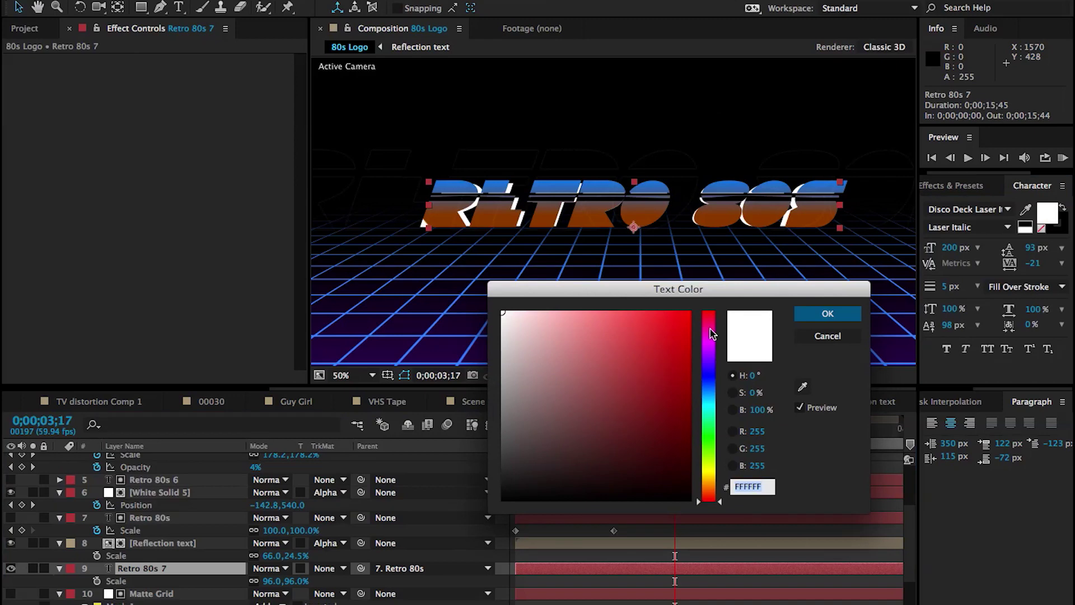
{"action": "left_click_drag", "start_coordinate": [711, 333], "coordinate": [710, 351]}
{"action": "left_click_drag", "start_coordinate": [689, 315], "coordinate": [714, 308]}
{"action": "left_click_drag", "start_coordinate": [721, 351], "coordinate": [715, 365]}
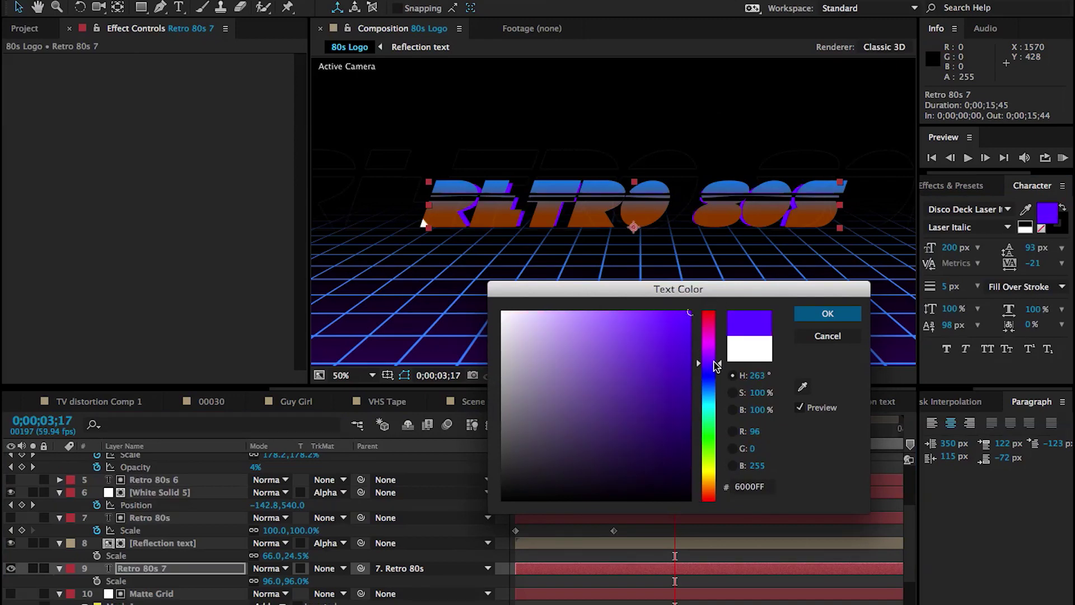
{"action": "left_click", "coordinate": [822, 316]}
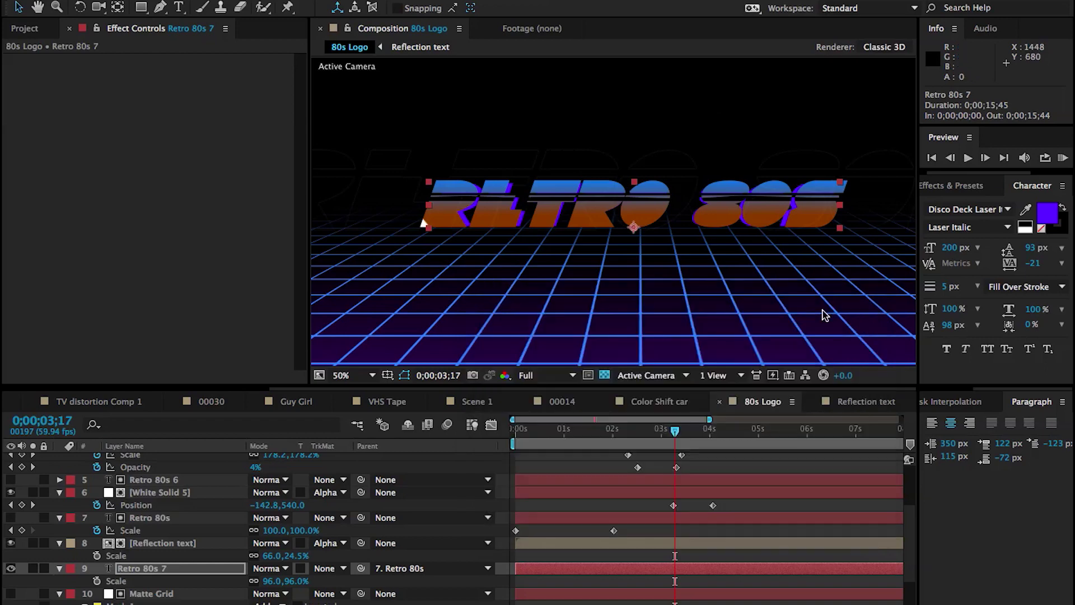
Step: Duplicate the violet Retro 80s 7 layer and set the lower copy's scale to 94%
{"action": "left_click", "coordinate": [138, 576]}
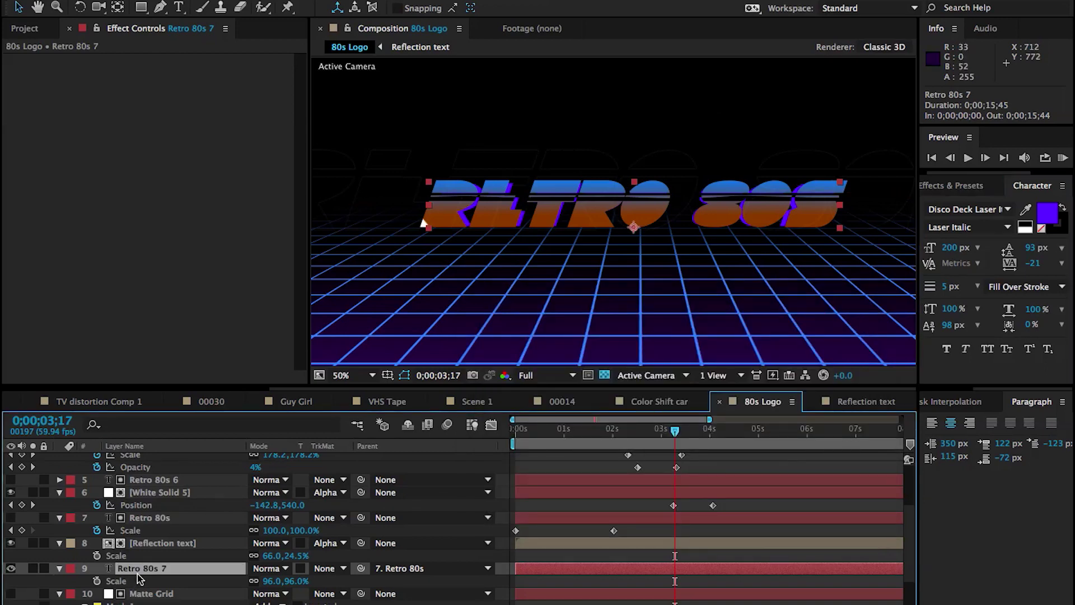
{"action": "key", "text": "ctrl+d"}
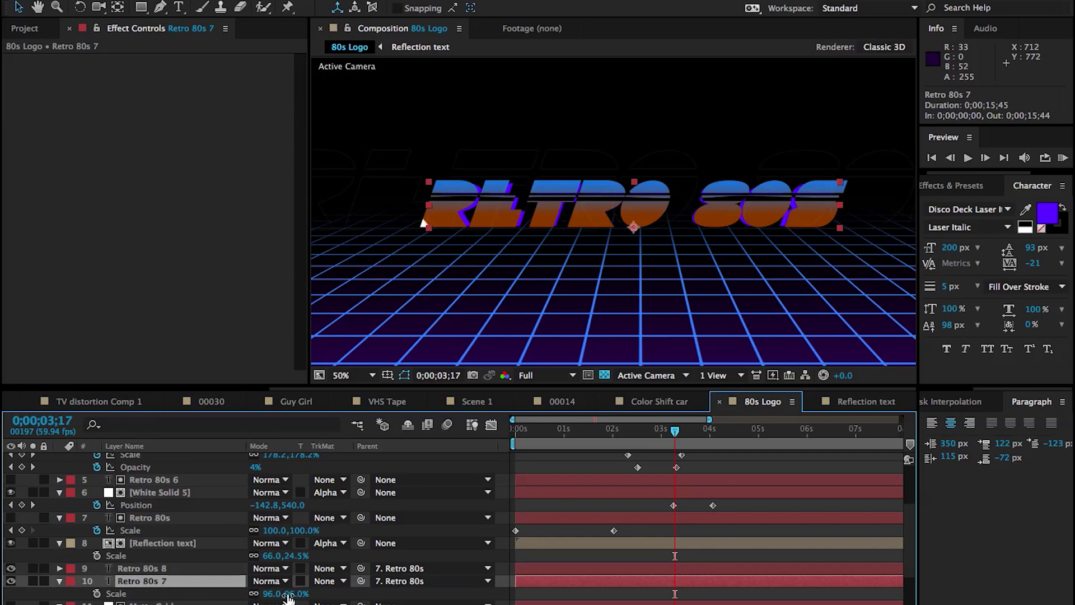
{"action": "type", "text": "94"}
{"action": "key", "text": "Return"}
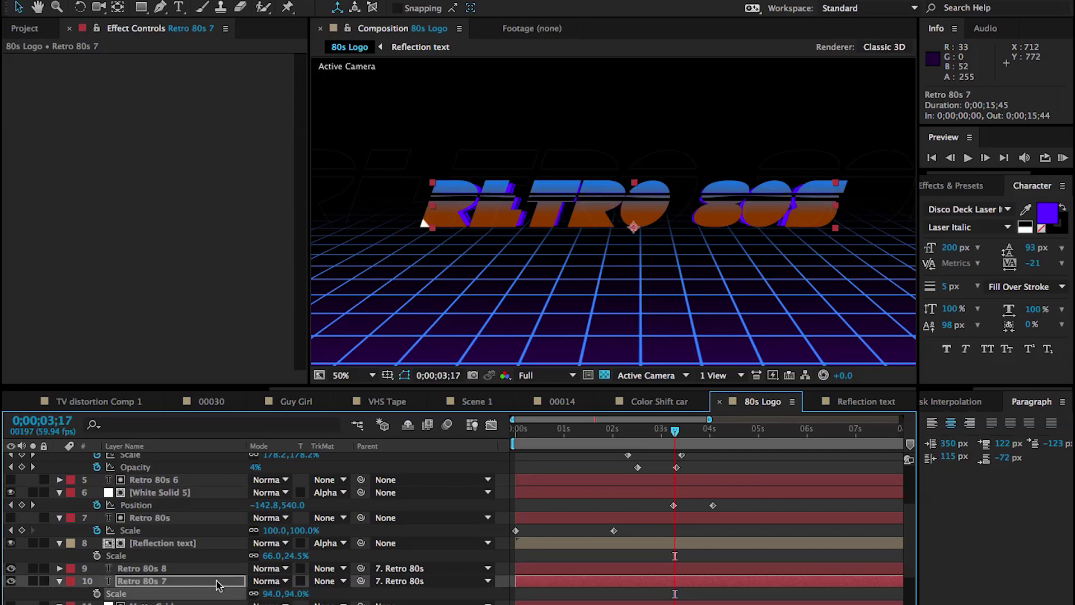
Step: Change the text fill color of the lower Retro 80s 7 copy to purple B900FF
{"action": "key", "text": "period"}
{"action": "key", "text": "period"}
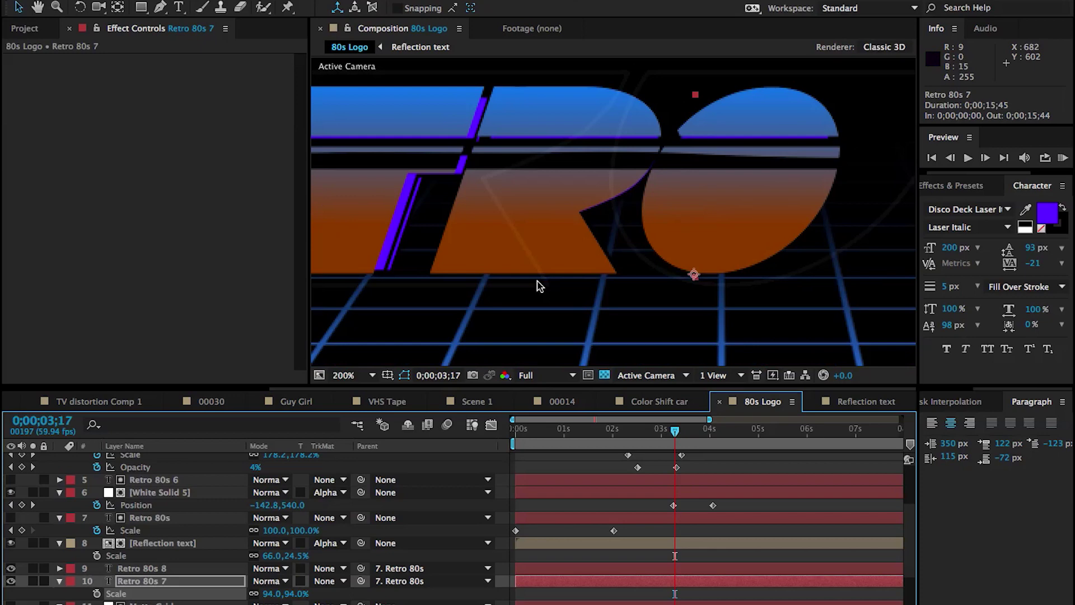
{"action": "key", "text": "comma"}
{"action": "key", "text": "comma"}
{"action": "left_click", "coordinate": [1047, 213]}
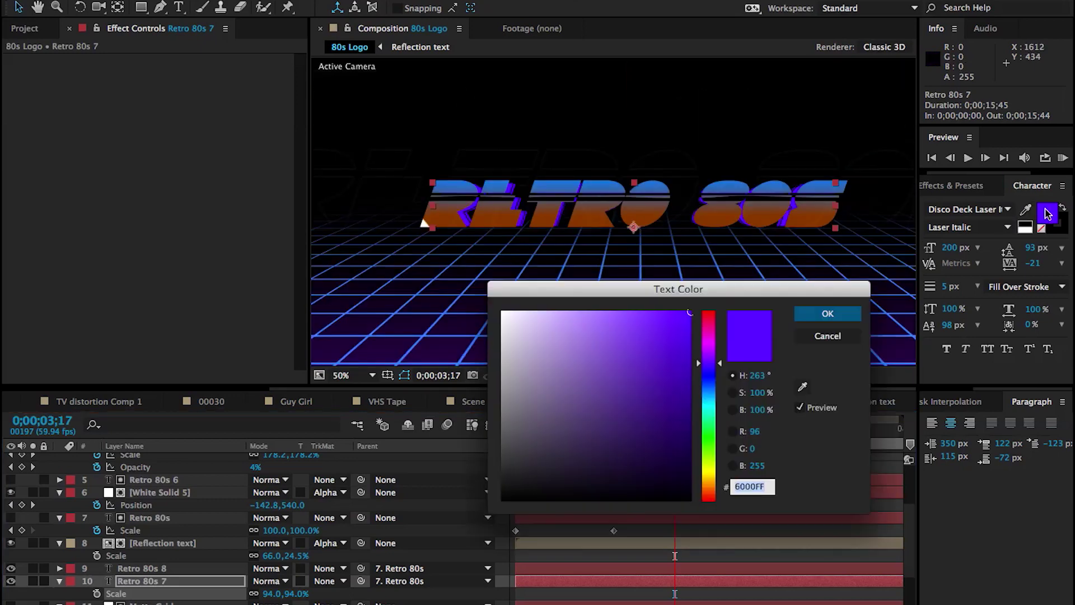
{"action": "left_click_drag", "start_coordinate": [702, 363], "coordinate": [717, 353]}
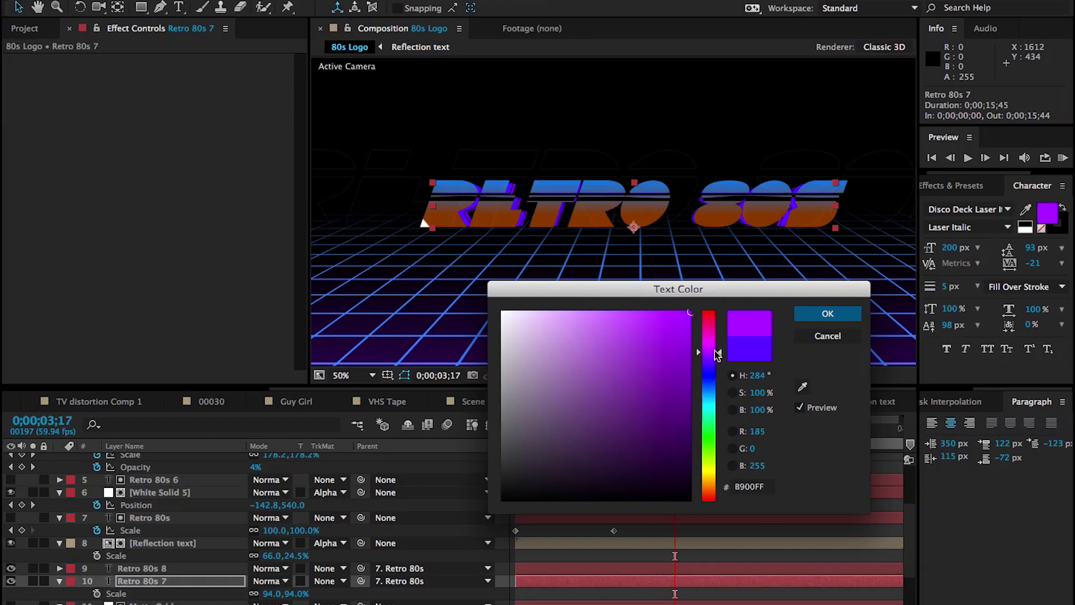
{"action": "left_click", "coordinate": [828, 315]}
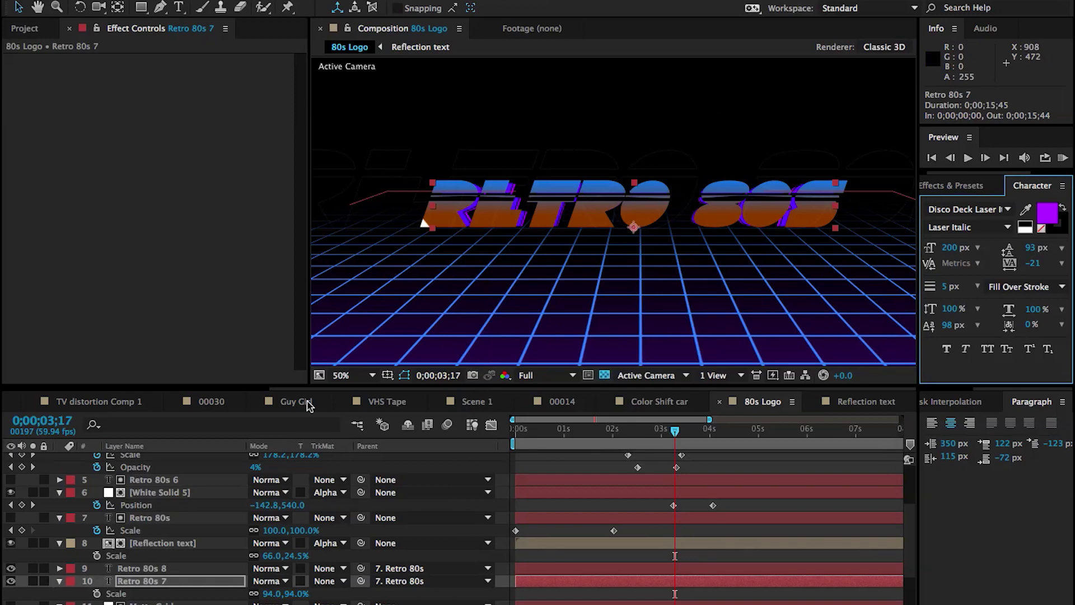
Step: Remove the stroke from both violet extrusion text layers, Retro 80s 8 and Retro 80s 7
{"action": "key", "text": "period"}
{"action": "left_click_drag", "start_coordinate": [407, 294], "coordinate": [554, 292]}
{"action": "left_click_drag", "start_coordinate": [509, 234], "coordinate": [543, 261]}
{"action": "key", "text": "period"}
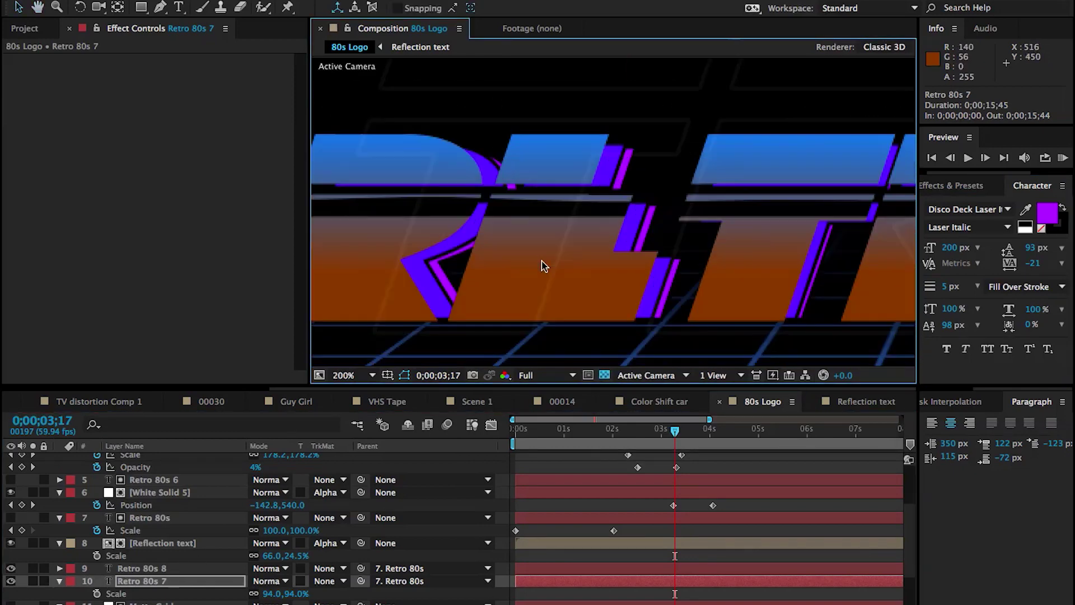
{"action": "left_click", "coordinate": [149, 585]}
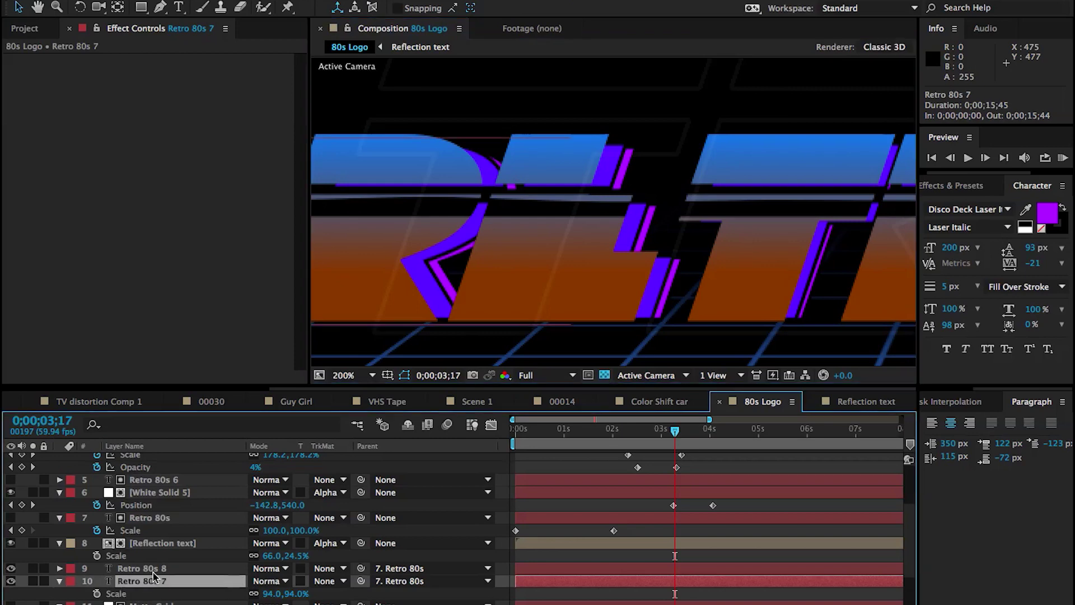
{"action": "left_click", "coordinate": [154, 570]}
{"action": "left_click", "coordinate": [1051, 227]}
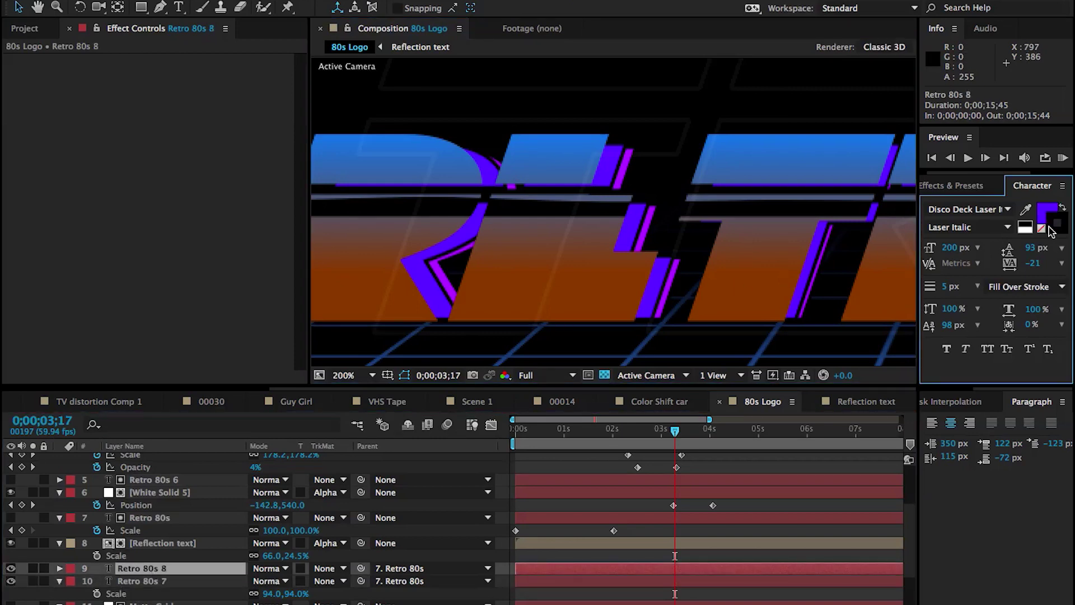
{"action": "left_click", "coordinate": [1041, 229]}
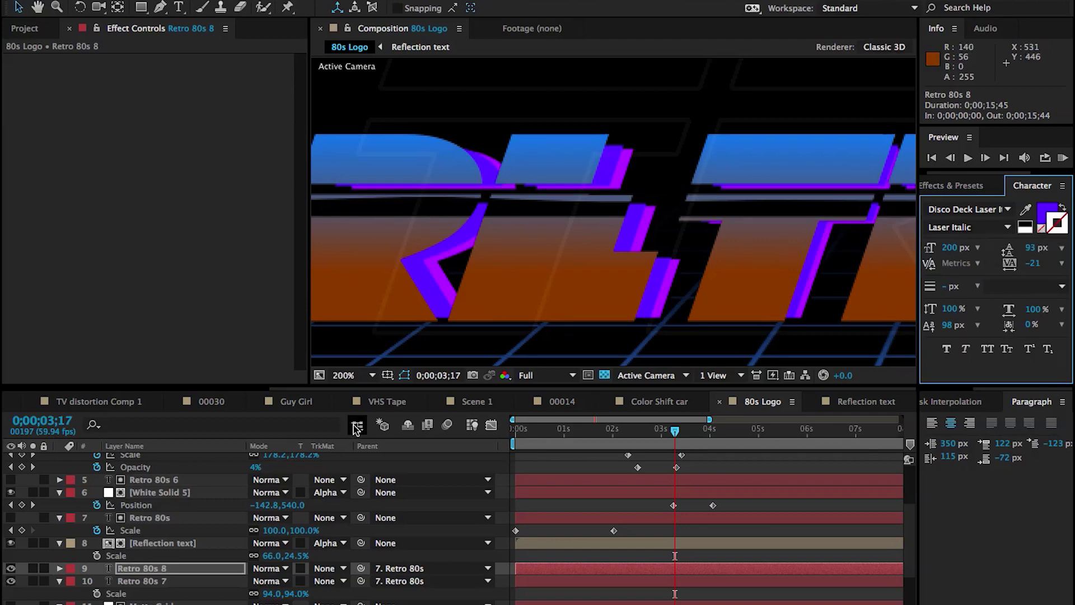
{"action": "left_click", "coordinate": [168, 582]}
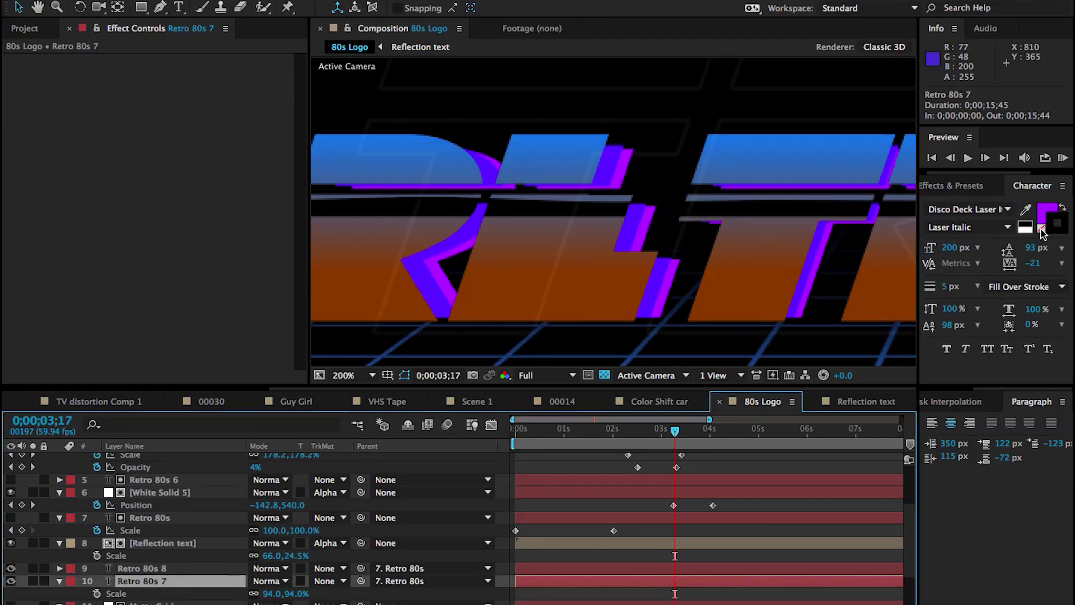
{"action": "left_click", "coordinate": [1043, 234]}
Step: Find the radial blur effects and apply CC Radial Blur to the Retro 80s 8 layer
{"action": "left_click", "coordinate": [143, 572]}
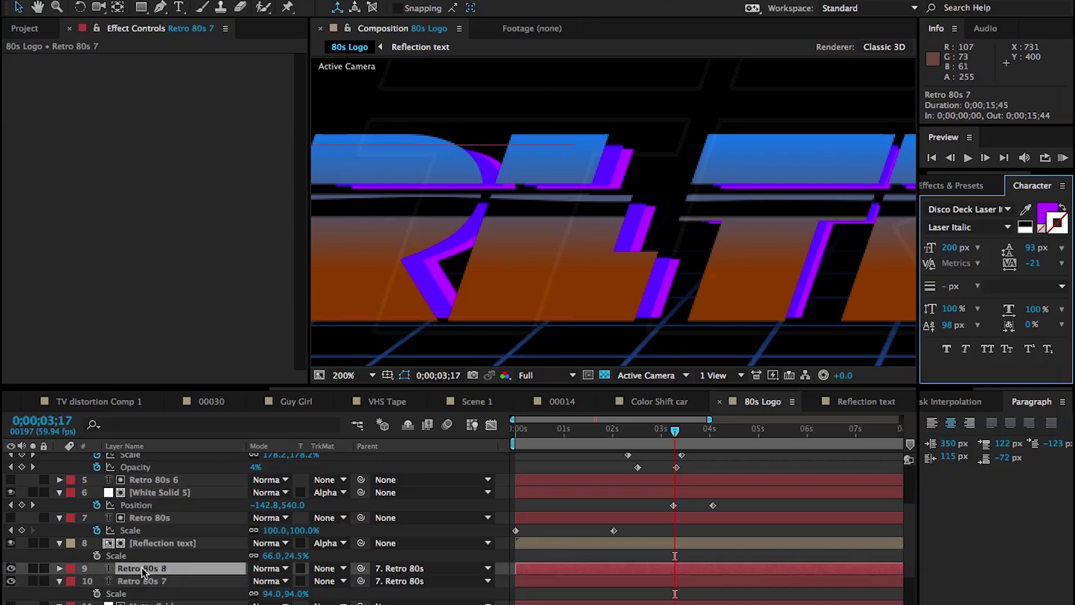
{"action": "left_click", "coordinate": [959, 185]}
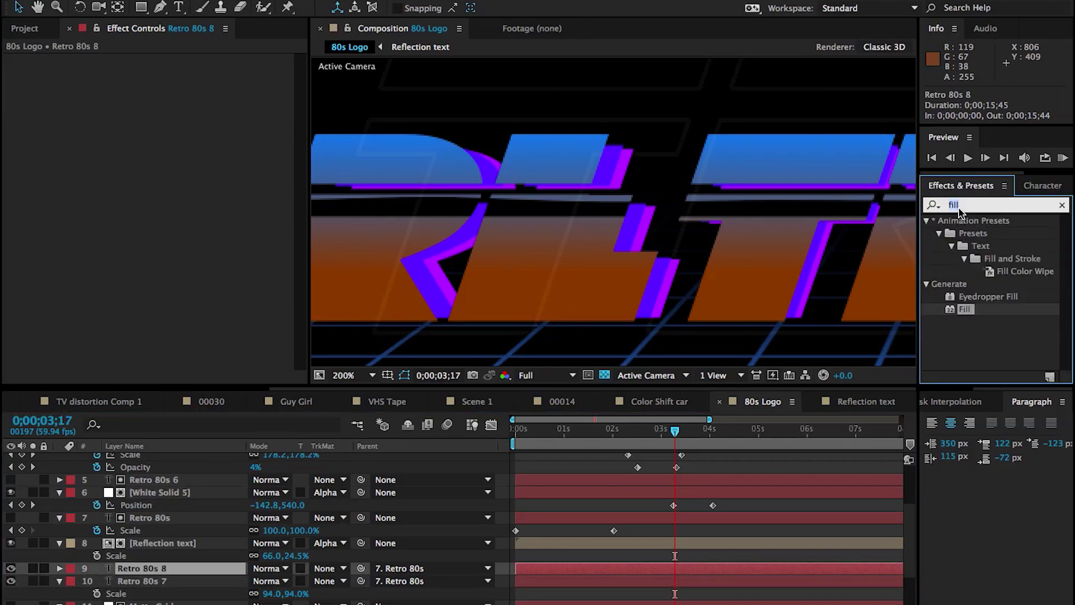
{"action": "type", "text": "radia"}
{"action": "left_click_drag", "start_coordinate": [977, 335], "coordinate": [658, 569]}
{"action": "scroll", "coordinate": [564, 238], "scroll_direction": "down", "scroll_amount": 2}
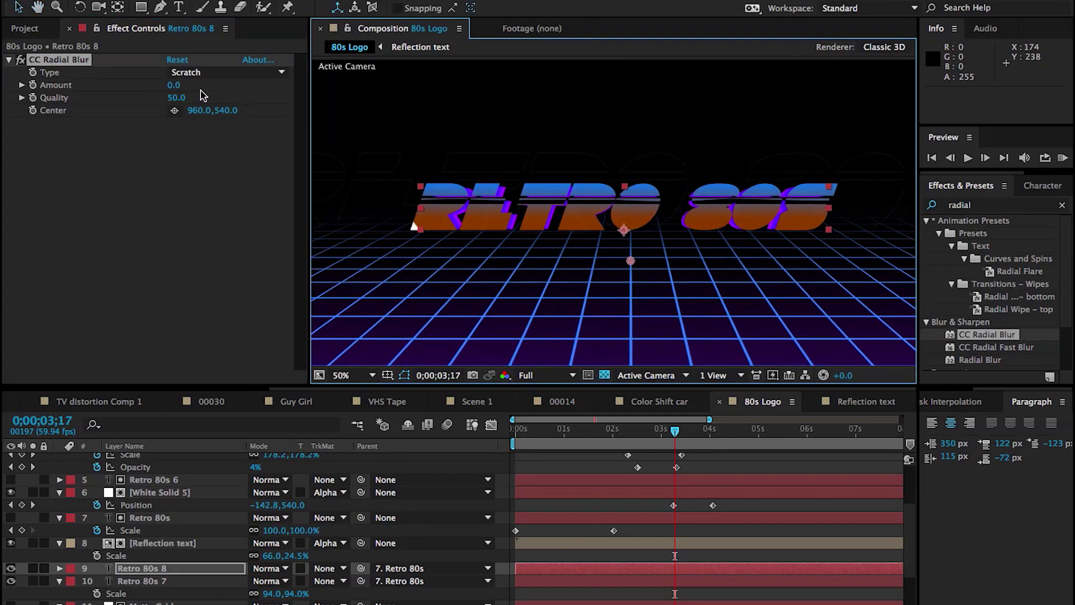
Step: Set the CC Radial Blur type to Straight Zoom and raise its amount to about 24
{"action": "left_click", "coordinate": [224, 72]}
{"action": "left_click", "coordinate": [175, 86]}
{"action": "left_click_drag", "start_coordinate": [172, 84], "coordinate": [190, 84]}
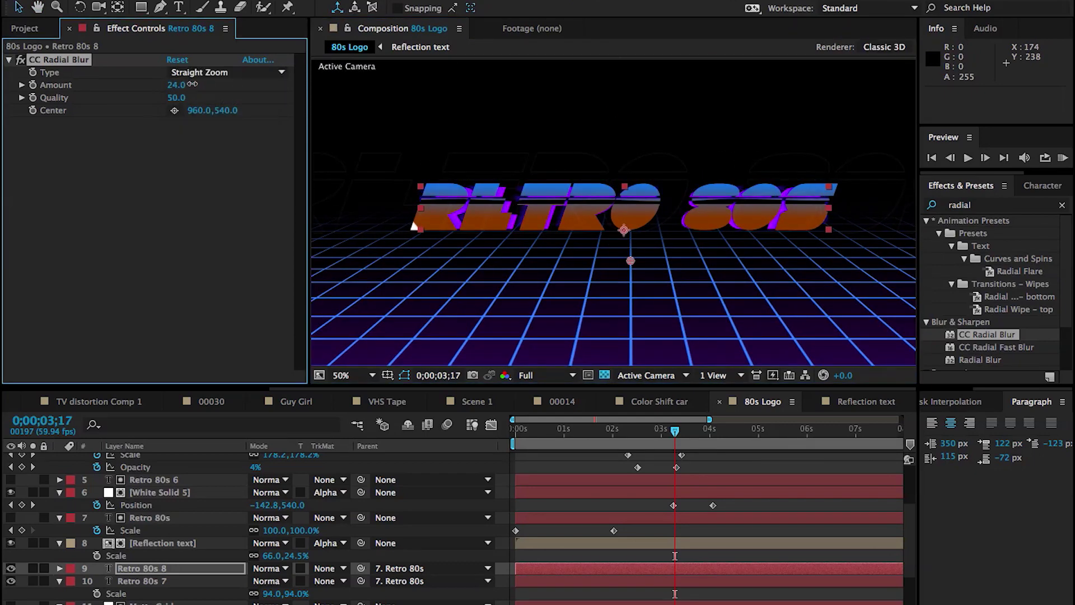
{"action": "left_click_drag", "start_coordinate": [185, 85], "coordinate": [187, 86]}
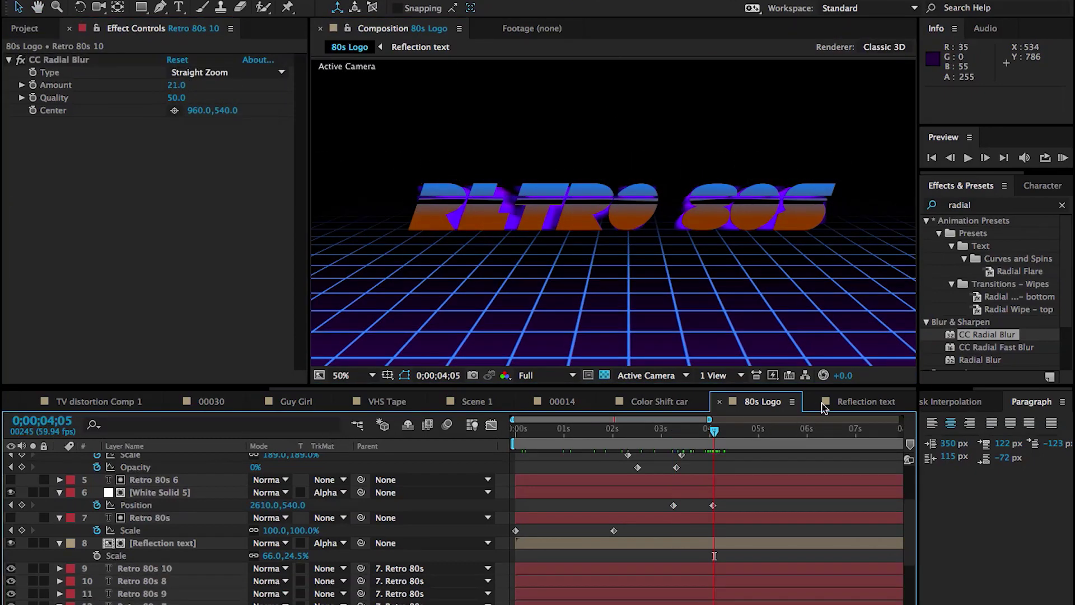
Step: In the Reflection text composition, set White Solid 4's Gradient Ramp end color to dark red 8C2100, and return to 80s Logo
{"action": "left_click", "coordinate": [823, 405]}
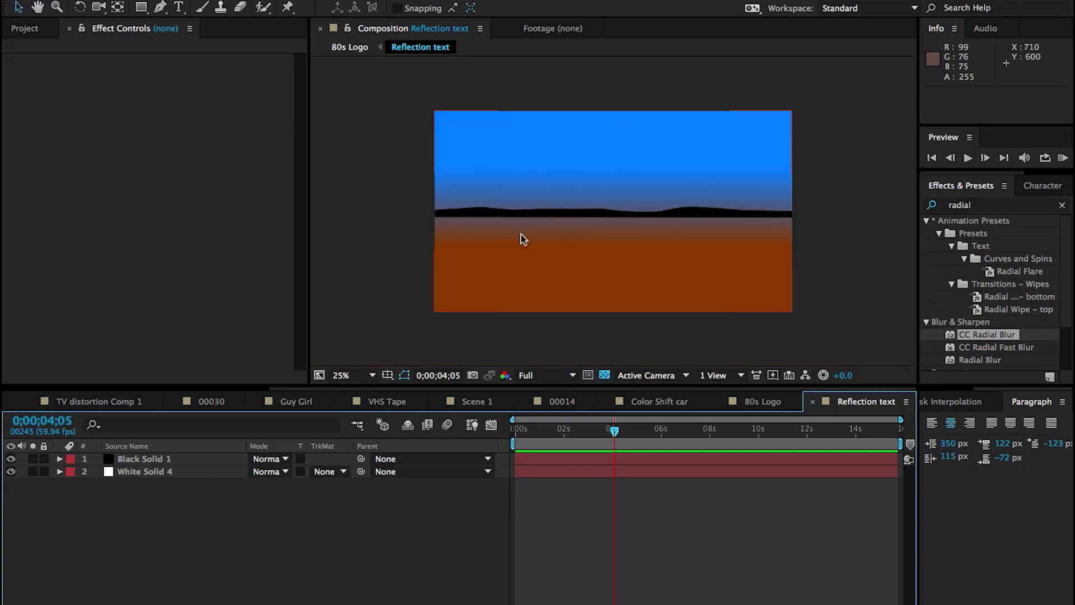
{"action": "left_click", "coordinate": [141, 474]}
{"action": "left_click", "coordinate": [175, 111]}
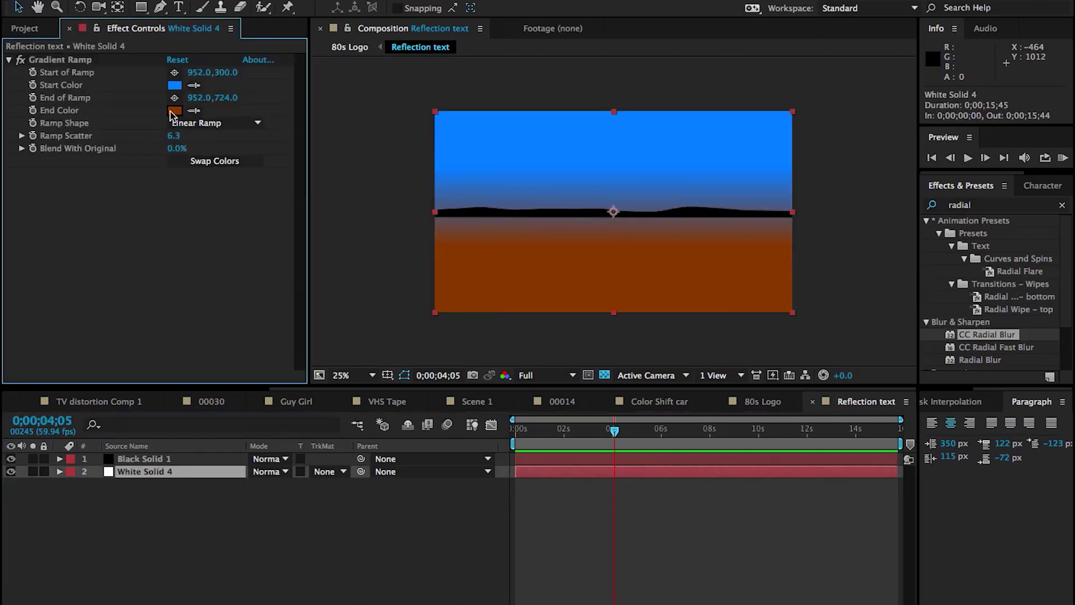
{"action": "left_click_drag", "start_coordinate": [704, 495], "coordinate": [700, 498]}
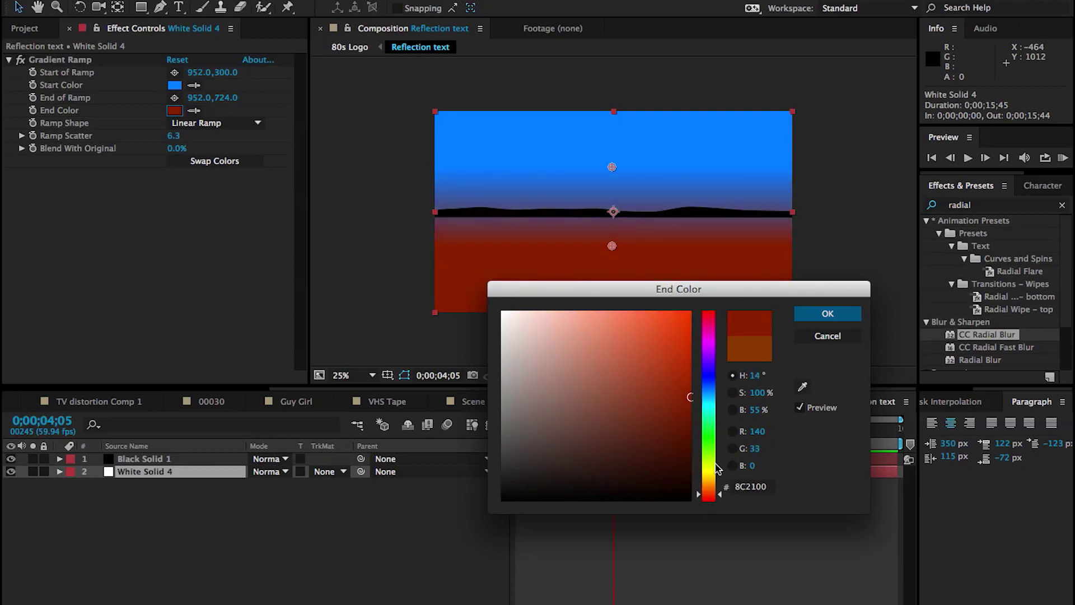
{"action": "left_click", "coordinate": [822, 325]}
{"action": "left_click", "coordinate": [762, 401]}
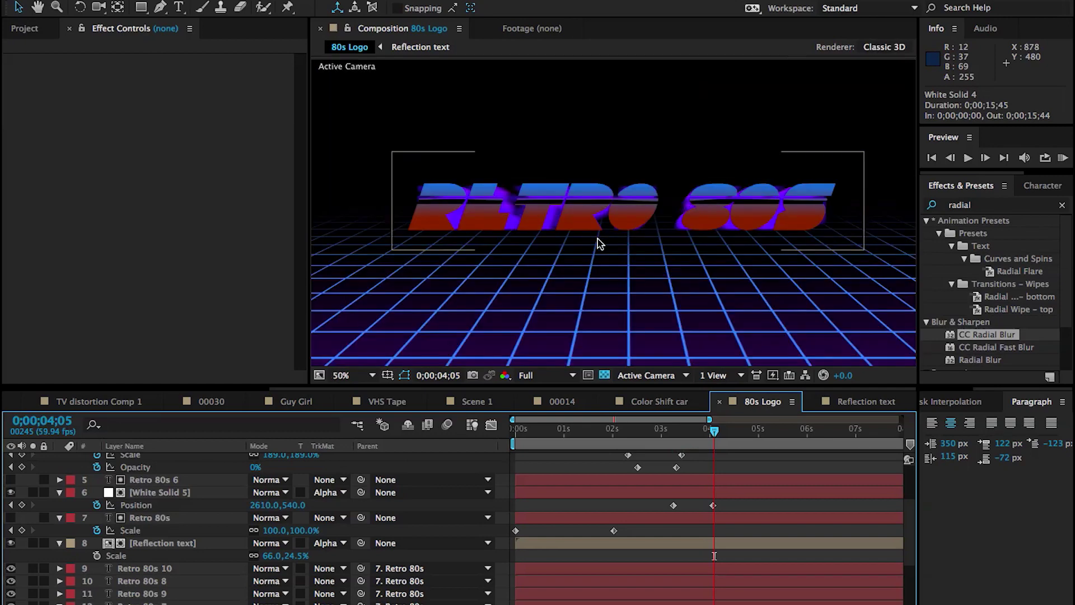
Step: Create a new text layer reading "Vhs look" below the Retro 80s title
{"action": "key", "text": "F2"}
{"action": "key", "text": "ctrl+t"}
{"action": "left_click", "coordinate": [532, 276]}
{"action": "type", "text": "Vhs look"}
{"action": "left_click", "coordinate": [18, 6]}
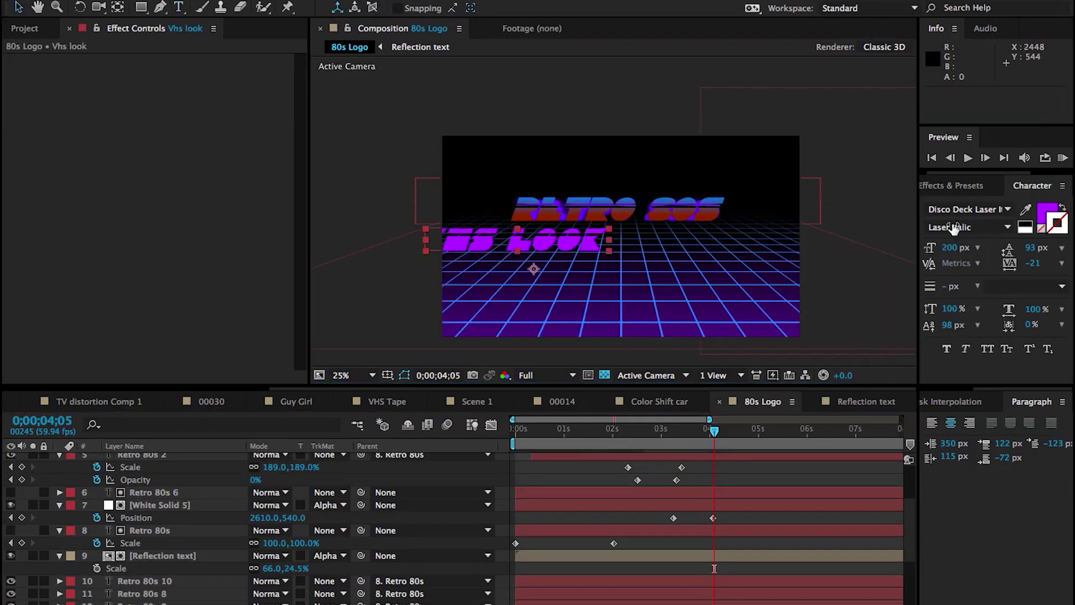
Step: Change the Vhs look text's font to SignPainter and move it roughly to the center beneath the title
{"action": "left_click", "coordinate": [963, 209]}
{"action": "type", "text": "So"}
{"action": "left_click_drag", "start_coordinate": [530, 244], "coordinate": [630, 245]}
{"action": "left_click", "coordinate": [958, 209]}
{"action": "type", "text": "SignPainter"}
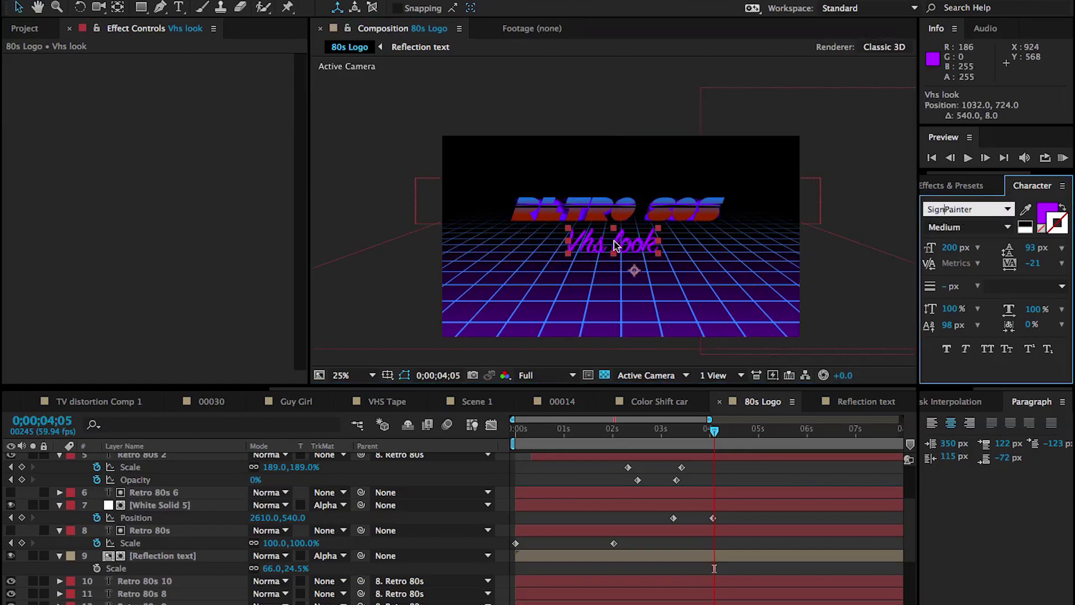
Step: Set the Vhs look text to 205 px with faux italic and move it up against the Retro 80s title
{"action": "left_click", "coordinate": [955, 248]}
{"action": "left_click", "coordinate": [967, 351]}
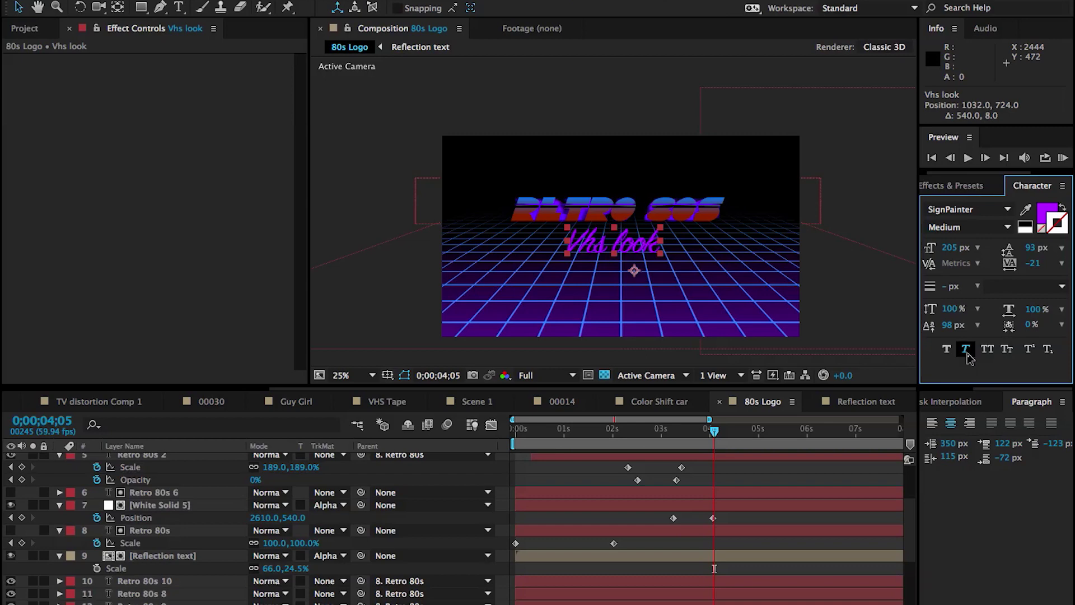
{"action": "key", "text": "period"}
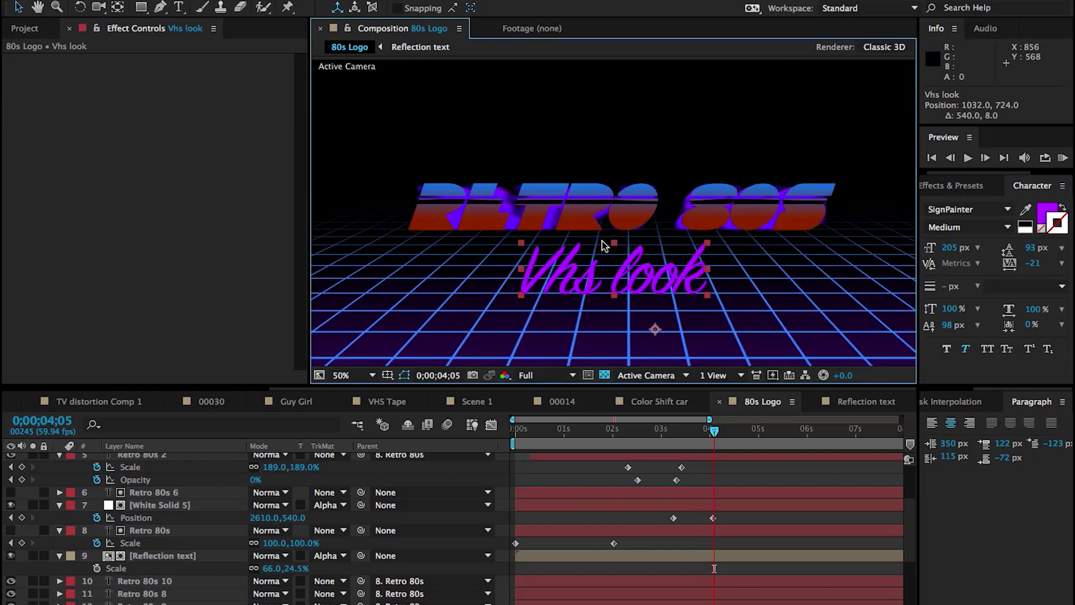
{"action": "left_click_drag", "start_coordinate": [602, 277], "coordinate": [598, 255]}
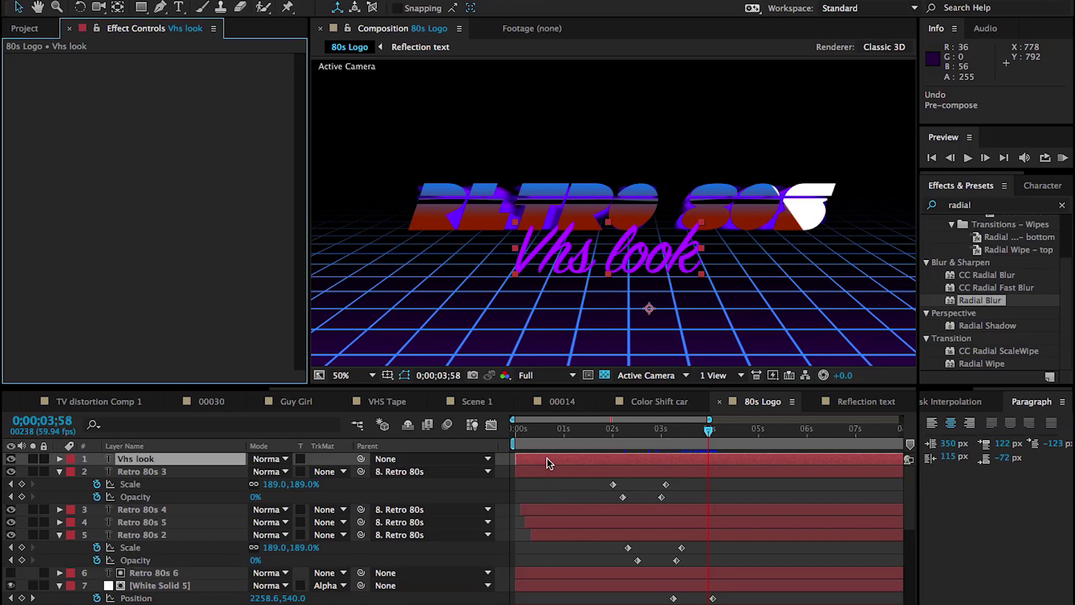
Step: Reveal Vhs look's Position and Scale properties and move its anchor point to the bottom center of the text
{"action": "key", "text": "p"}
{"action": "key", "text": "shift+s"}
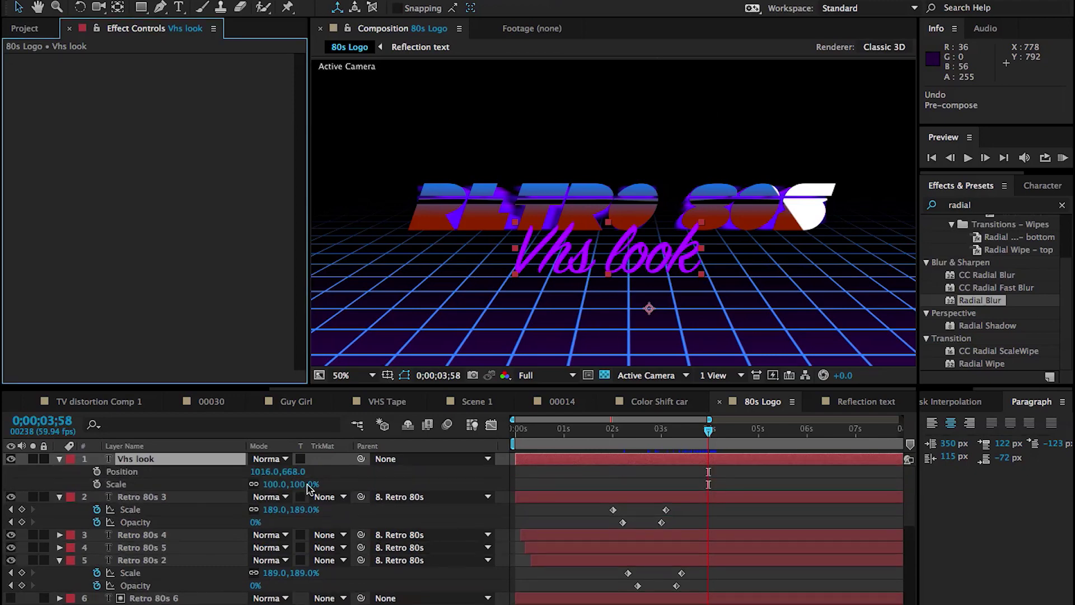
{"action": "left_click", "coordinate": [647, 307]}
{"action": "left_click_drag", "start_coordinate": [635, 290], "coordinate": [608, 271]}
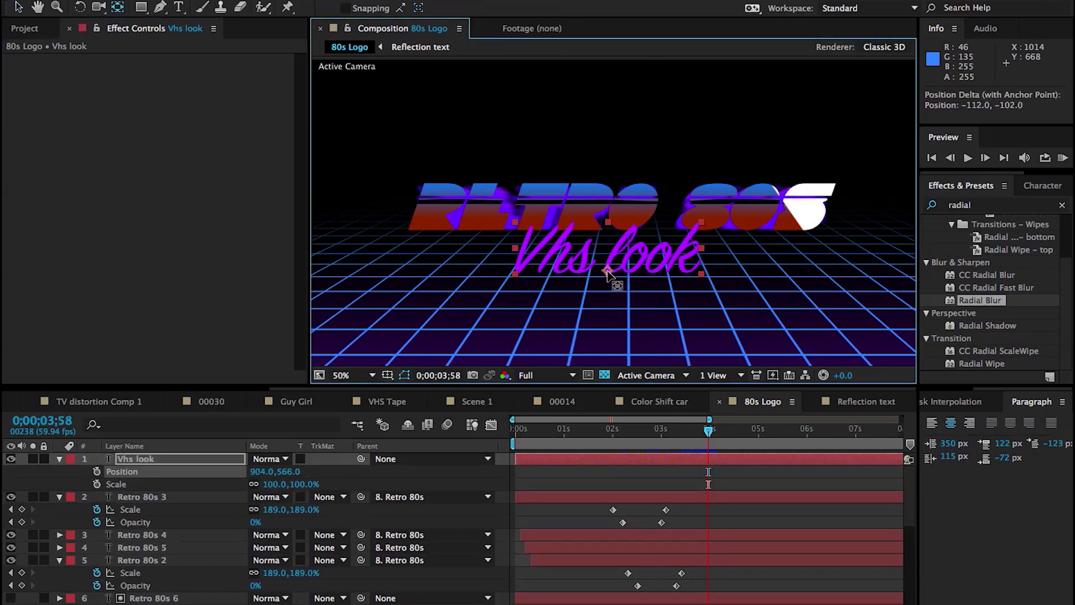
Step: Add Position and Scale keyframes to Vhs look and move both to 0;00;04;47
{"action": "left_click", "coordinate": [19, 7]}
{"action": "left_click", "coordinate": [97, 471]}
{"action": "left_click", "coordinate": [97, 484]}
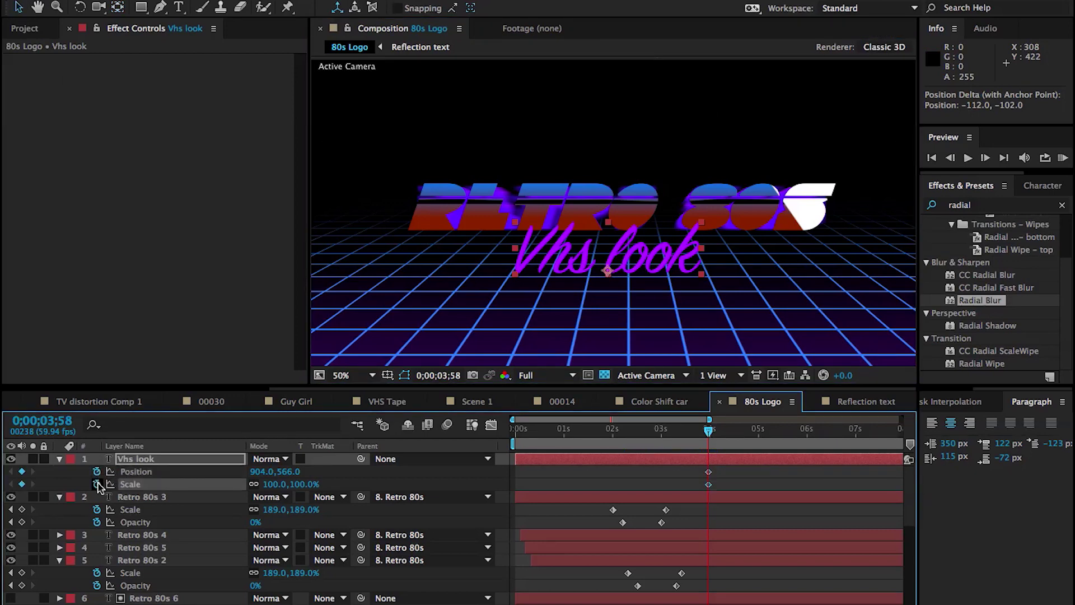
{"action": "left_click", "coordinate": [706, 476]}
{"action": "left_click_drag", "start_coordinate": [710, 474], "coordinate": [749, 474]}
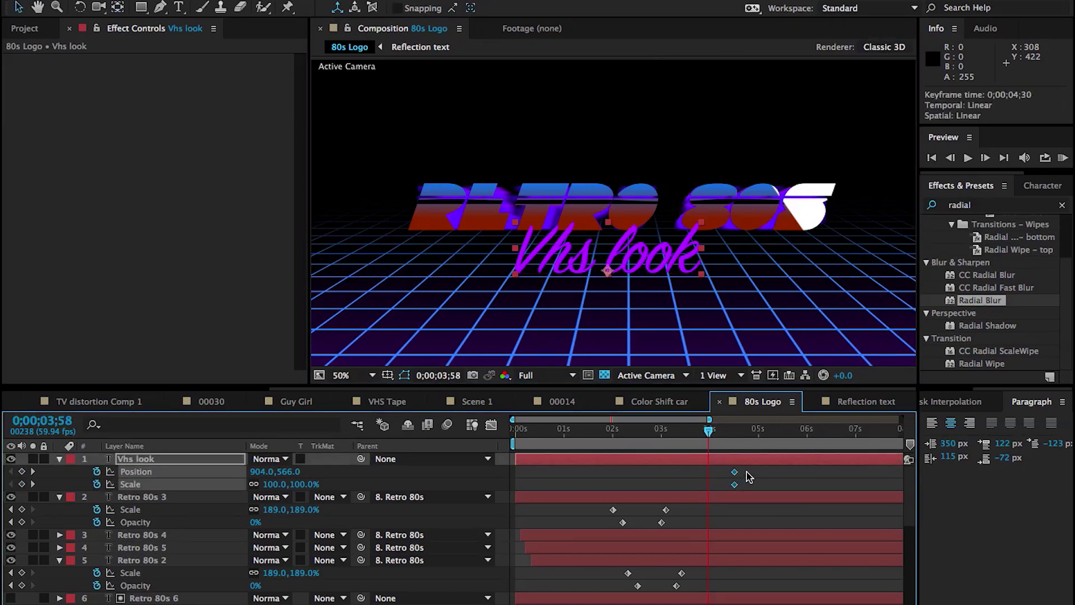
Step: Keyframe Vhs look at position 904,278 and 50% scale at 0;00;03;58, and at position 904,444 and 40% scale at 0;00;03;18
{"action": "mouse_move", "coordinate": [288, 472]}
{"action": "left_mouse_down"}
{"action": "mouse_move", "coordinate": [66, 473]}
{"action": "mouse_move", "coordinate": [284, 486]}
{"action": "mouse_move", "coordinate": [263, 487]}
{"action": "mouse_move", "coordinate": [270, 473]}
{"action": "left_mouse_up"}
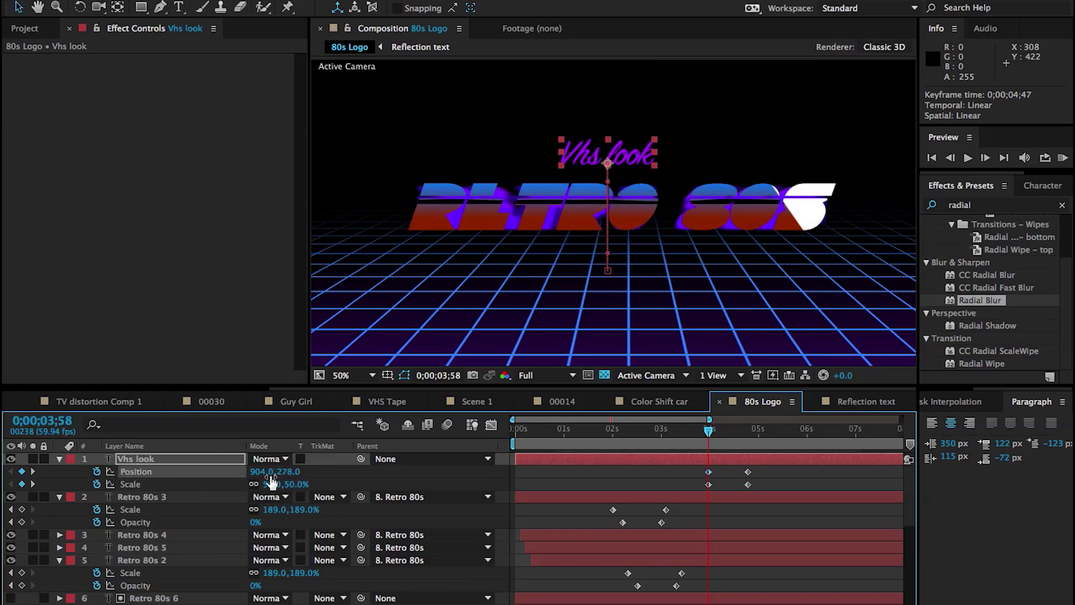
{"action": "left_click_drag", "start_coordinate": [708, 431], "coordinate": [675, 437]}
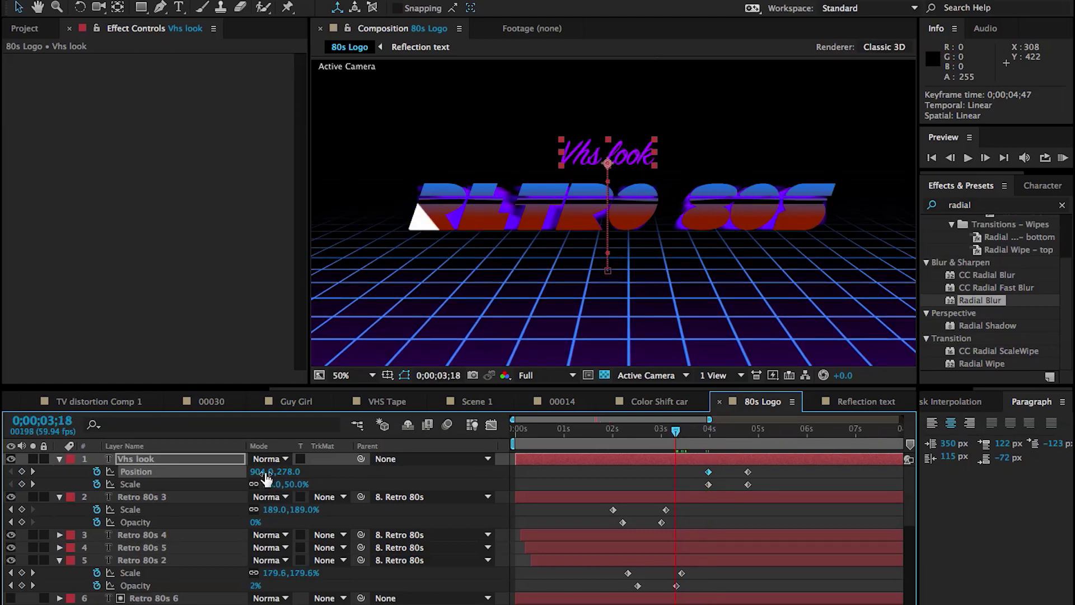
{"action": "left_click_drag", "start_coordinate": [283, 472], "coordinate": [412, 467]}
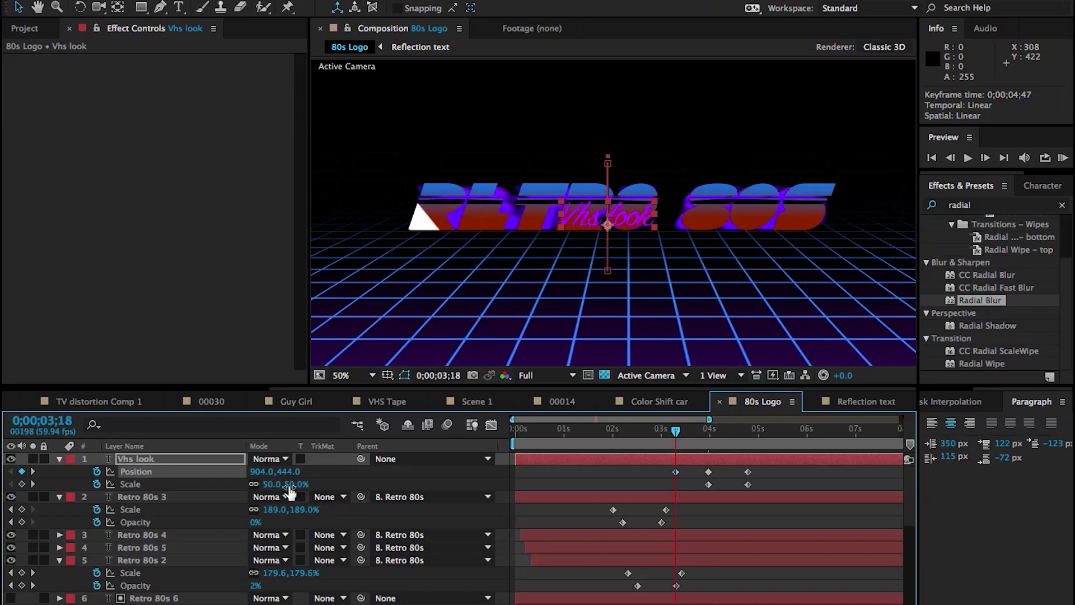
{"action": "left_click_drag", "start_coordinate": [288, 485], "coordinate": [282, 486]}
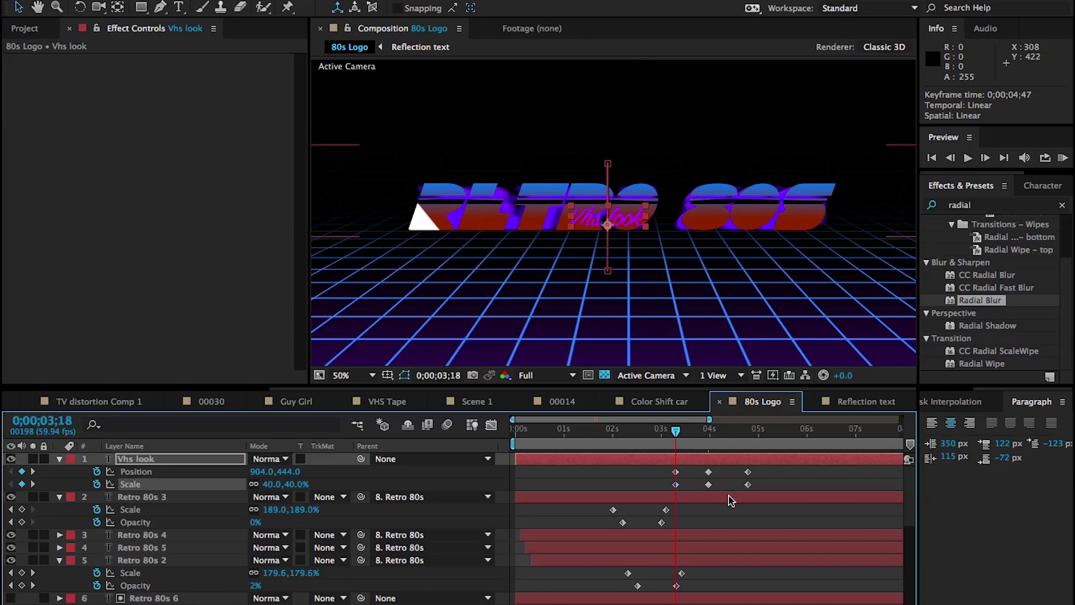
Step: Delete Vhs look's middle Scale keyframe and move its middle Position keyframe to 0;00;04;02
{"action": "key", "text": "Delete"}
{"action": "left_click", "coordinate": [693, 441]}
{"action": "left_click_drag", "start_coordinate": [693, 441], "coordinate": [714, 469]}
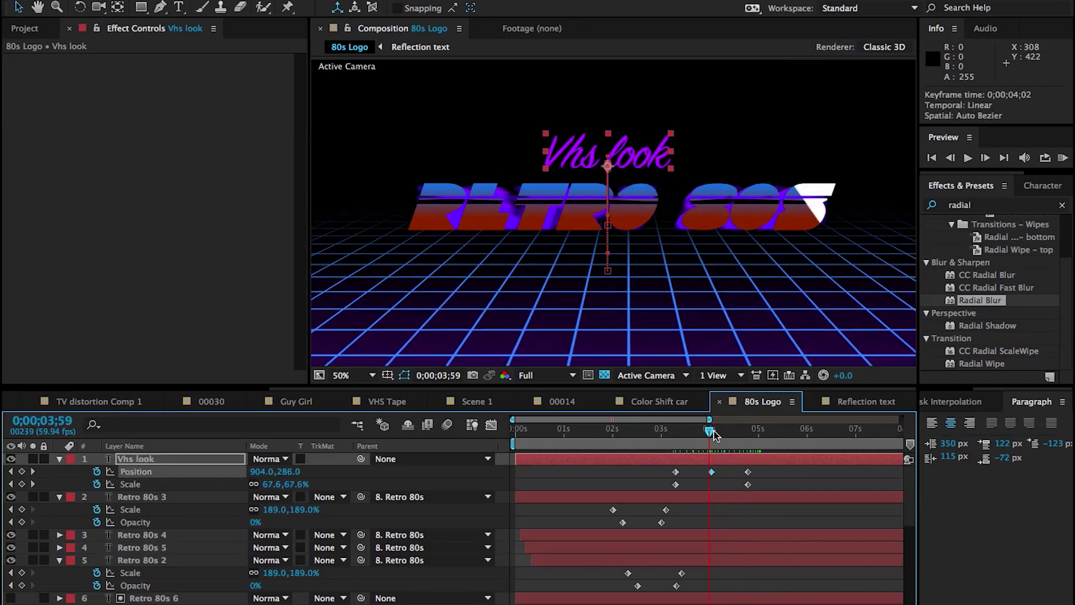
Step: Split the Vhs look layer at 0;00;03;53 and place the earlier part below Retro 80s 7, above Matte Grid
{"action": "left_click_drag", "start_coordinate": [711, 432], "coordinate": [707, 433]}
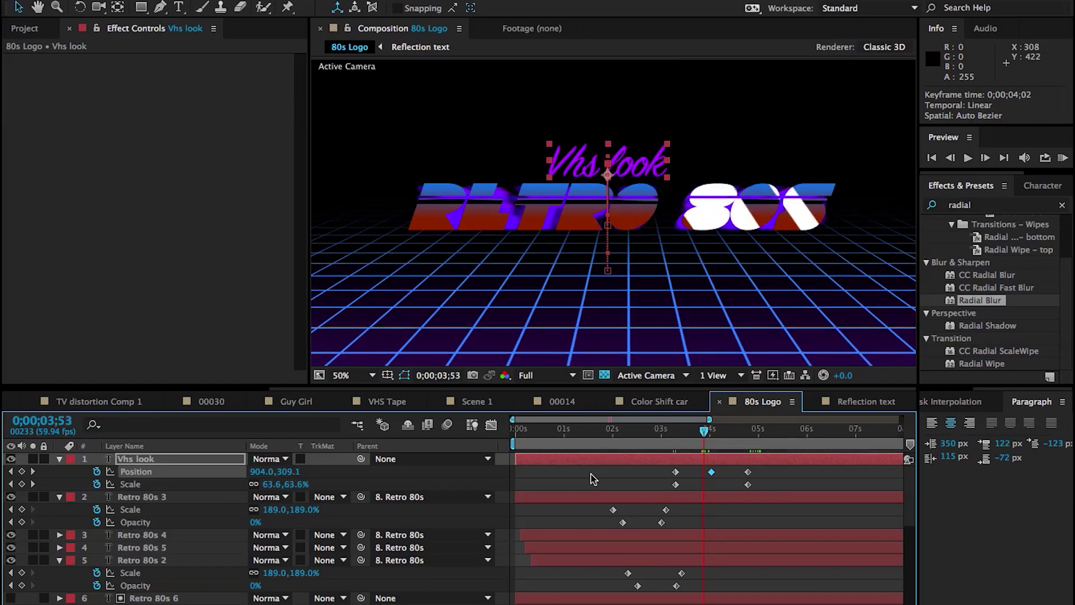
{"action": "key", "text": "ctrl+shift+d"}
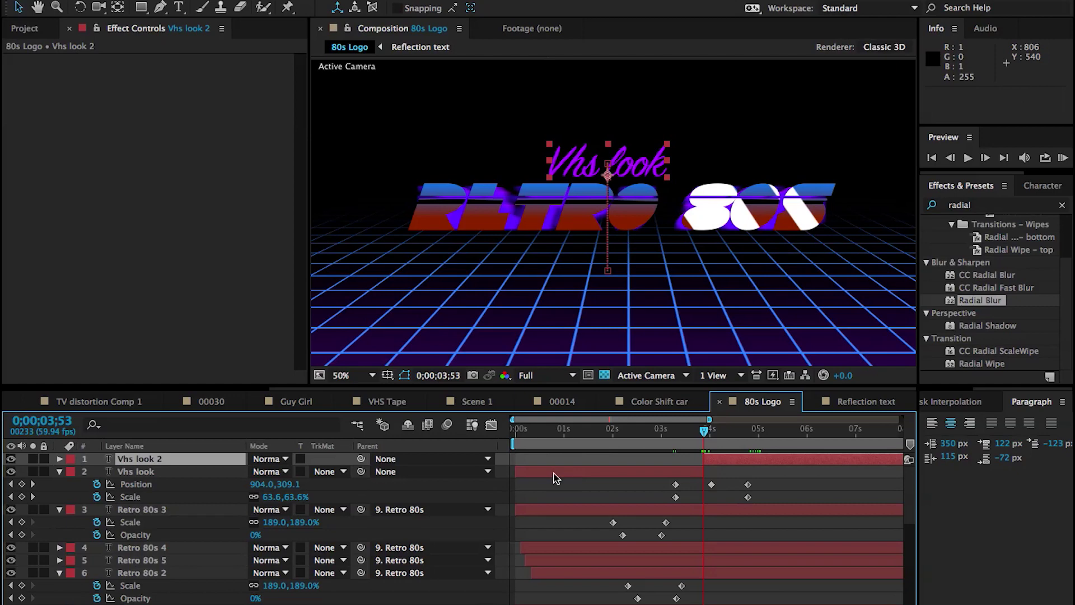
{"action": "left_click", "coordinate": [149, 472]}
{"action": "left_click_drag", "start_coordinate": [149, 472], "coordinate": [152, 525]}
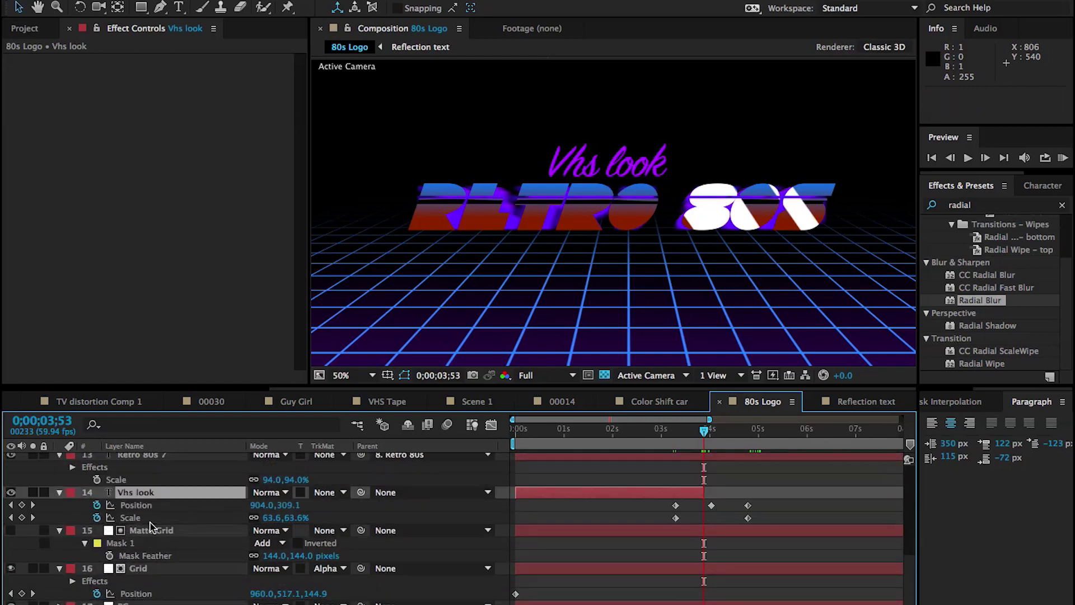
{"action": "mouse_move", "coordinate": [692, 432]}
{"action": "left_mouse_down"}
{"action": "mouse_move", "coordinate": [772, 429]}
{"action": "mouse_move", "coordinate": [672, 431]}
{"action": "mouse_move", "coordinate": [715, 433]}
{"action": "mouse_move", "coordinate": [686, 437]}
{"action": "left_mouse_up"}
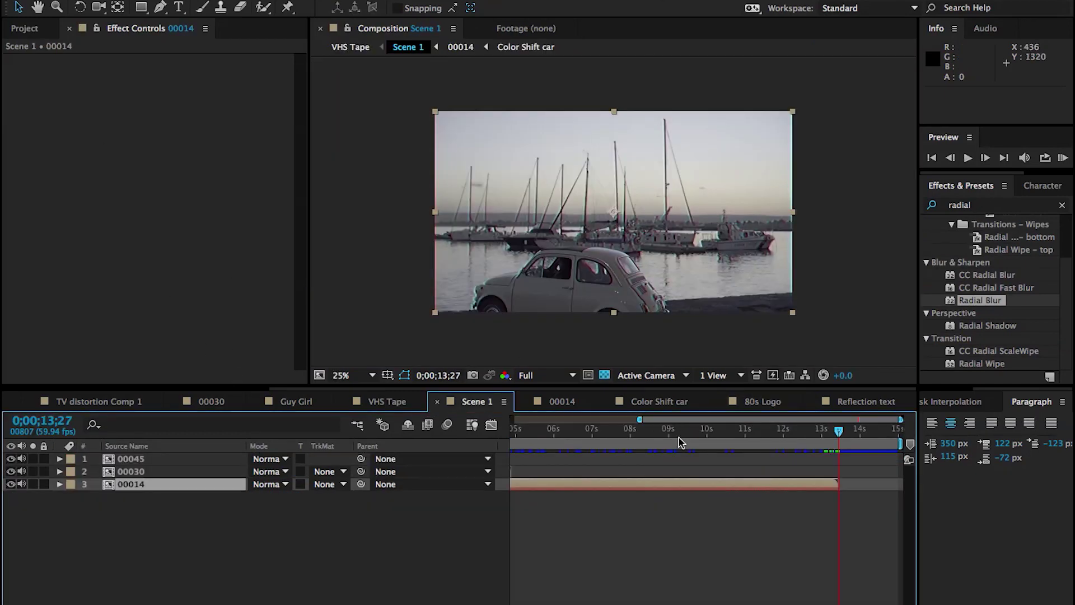
Step: Duplicate layer 00014 at 0;00;13;27, freeze the copy on that frame, and extend it from there to about 0;00;15;11
{"action": "left_click_drag", "start_coordinate": [811, 446], "coordinate": [838, 441]}
{"action": "key", "text": "equal"}
{"action": "key", "text": "equal"}
{"action": "key", "text": "equal"}
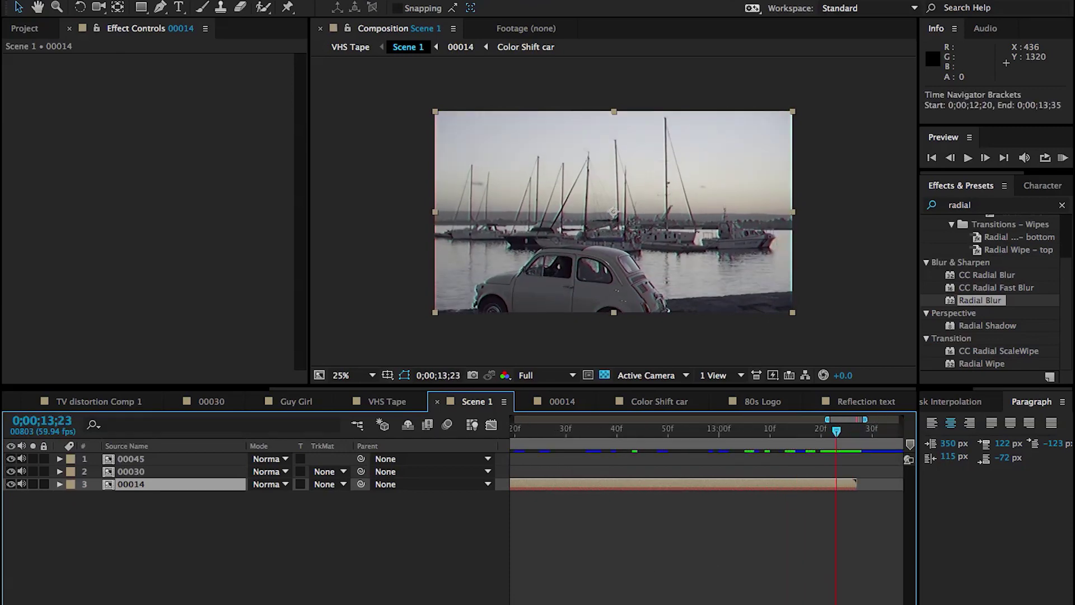
{"action": "left_click", "coordinate": [856, 427]}
{"action": "key", "text": "ctrl+d"}
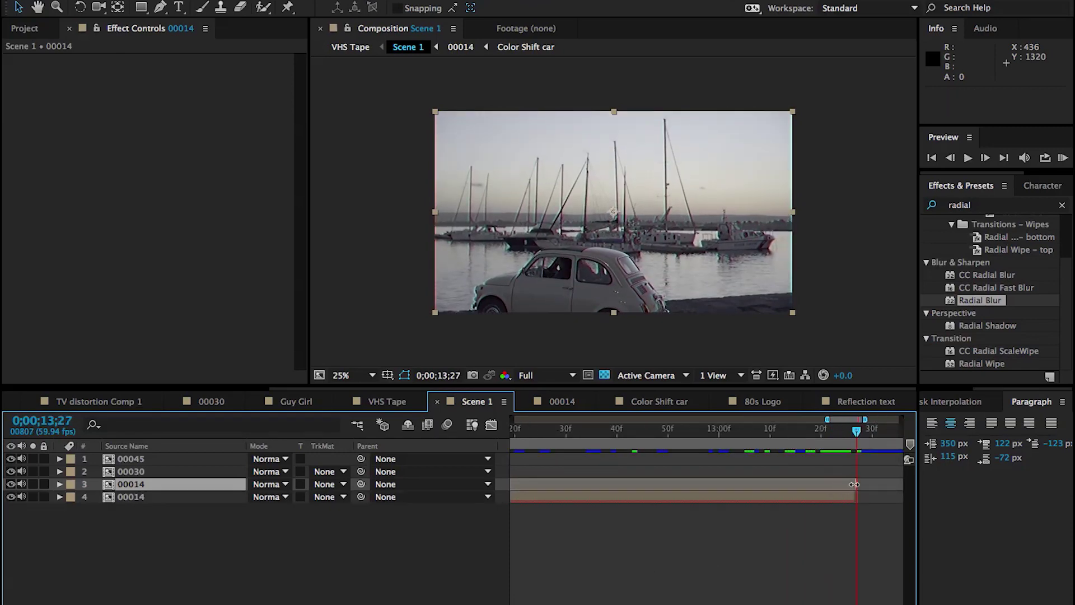
{"action": "right_click", "coordinate": [851, 484]}
{"action": "mouse_move", "coordinate": [885, 182]}
{"action": "left_click", "coordinate": [706, 182]}
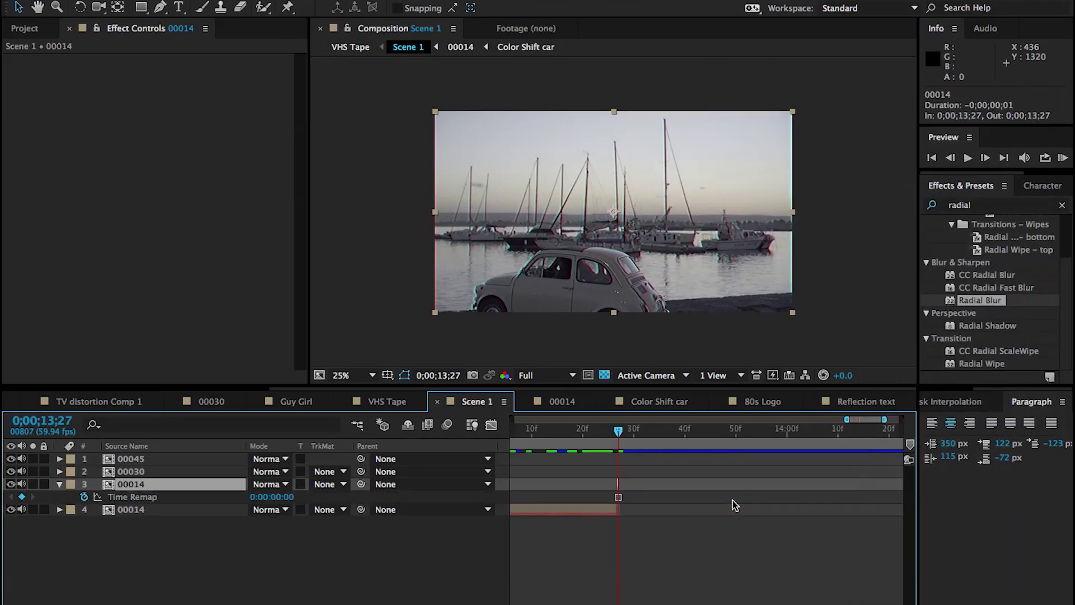
{"action": "left_click_drag", "start_coordinate": [640, 488], "coordinate": [956, 484]}
{"action": "scroll", "coordinate": [698, 467], "scroll_direction": "left", "scroll_amount": 8}
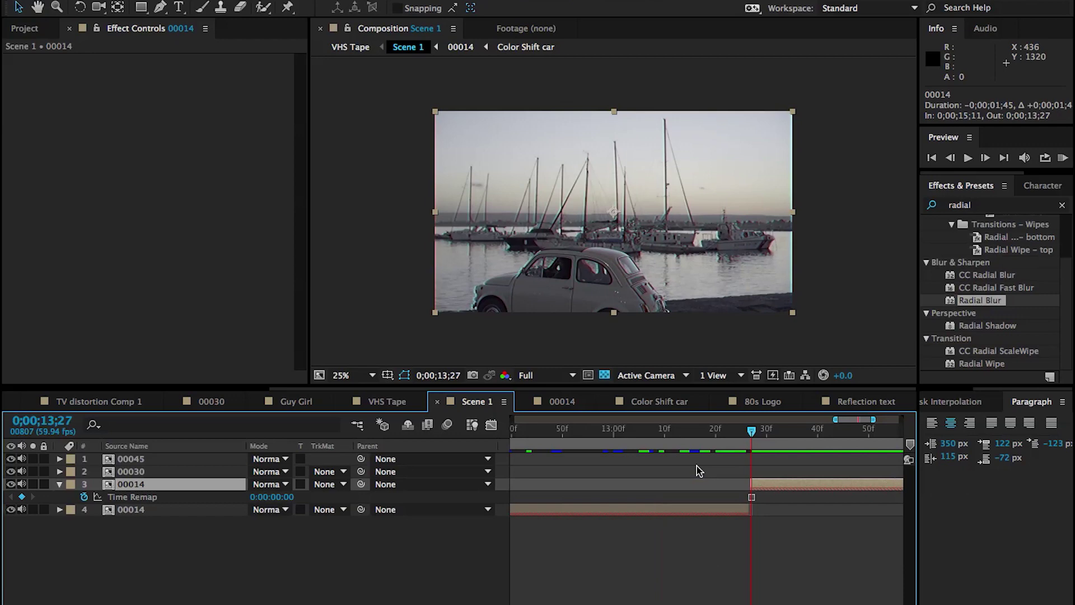
Step: Place the 80s Logo composition above the frozen 00014 layer, starting at 0;00;13;27, and set its blend mode to Screen
{"action": "left_click", "coordinate": [24, 29]}
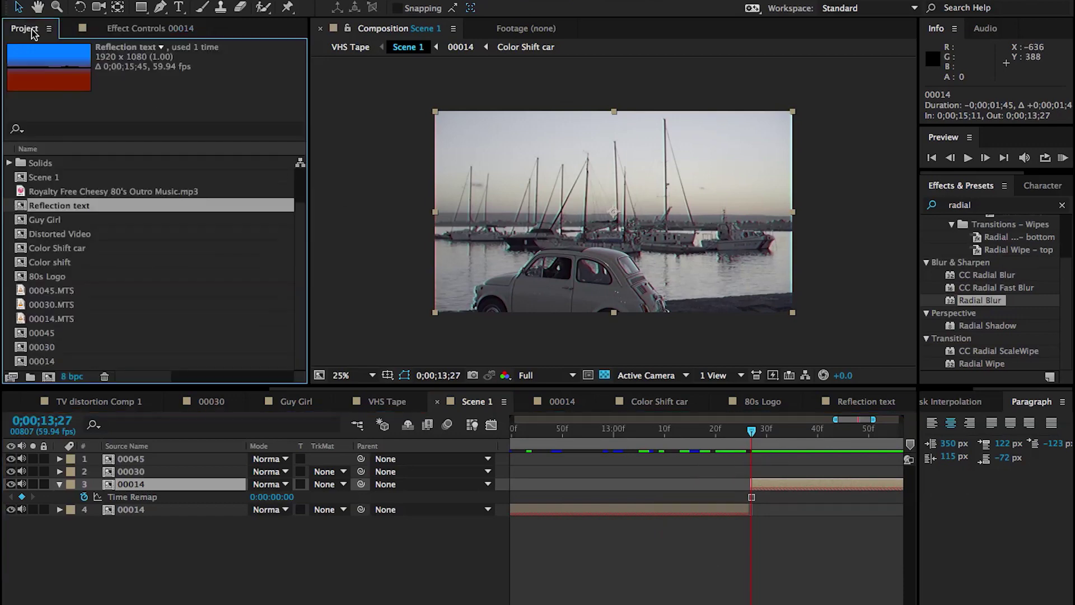
{"action": "left_click_drag", "start_coordinate": [81, 283], "coordinate": [769, 487]}
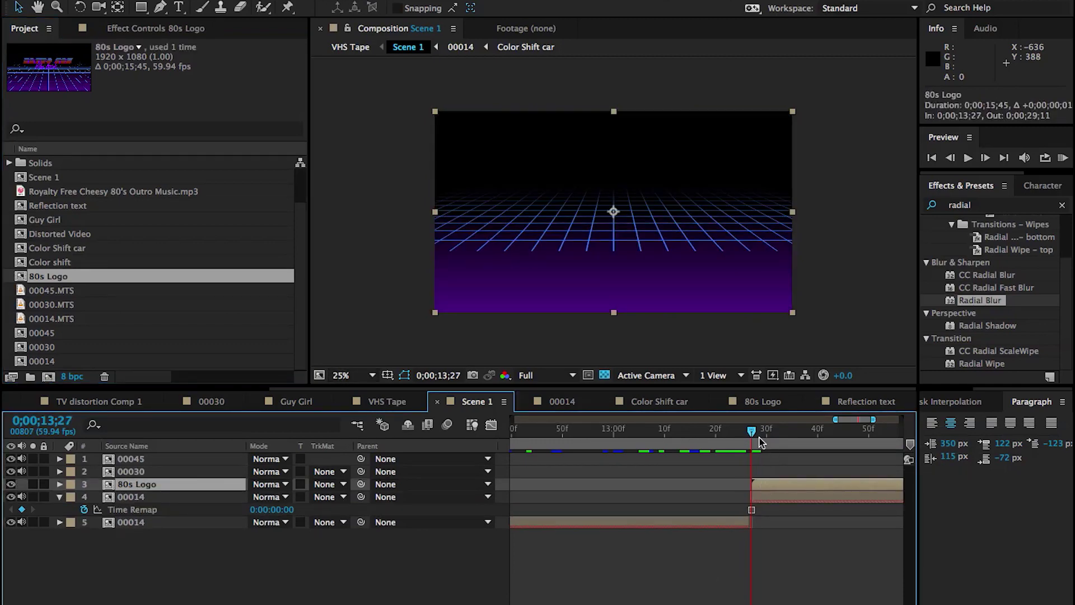
{"action": "left_click_drag", "start_coordinate": [768, 439], "coordinate": [881, 434]}
{"action": "left_click", "coordinate": [259, 485]}
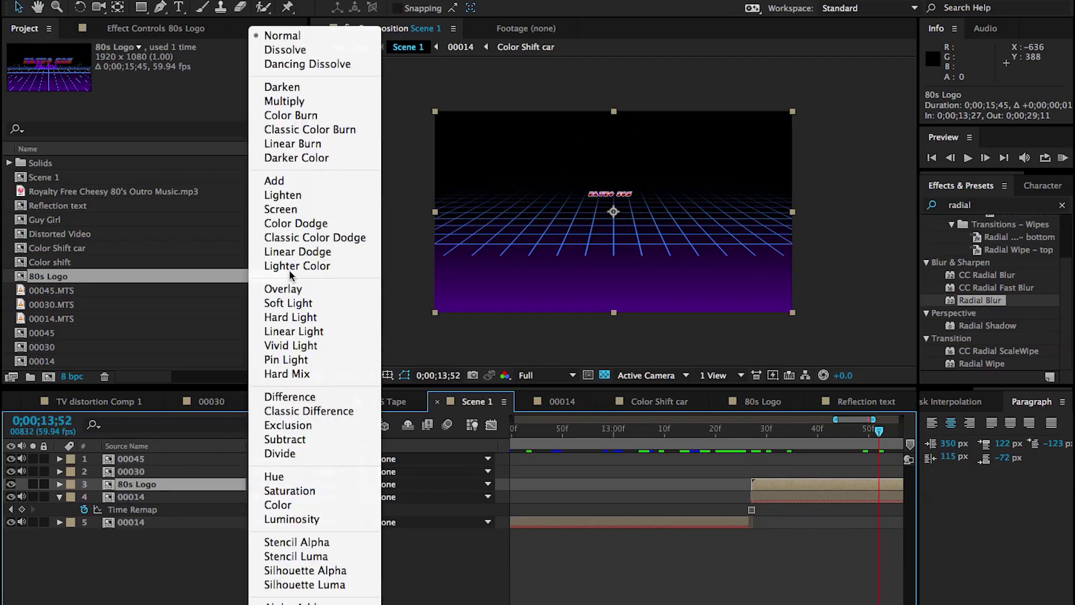
{"action": "left_click", "coordinate": [285, 209]}
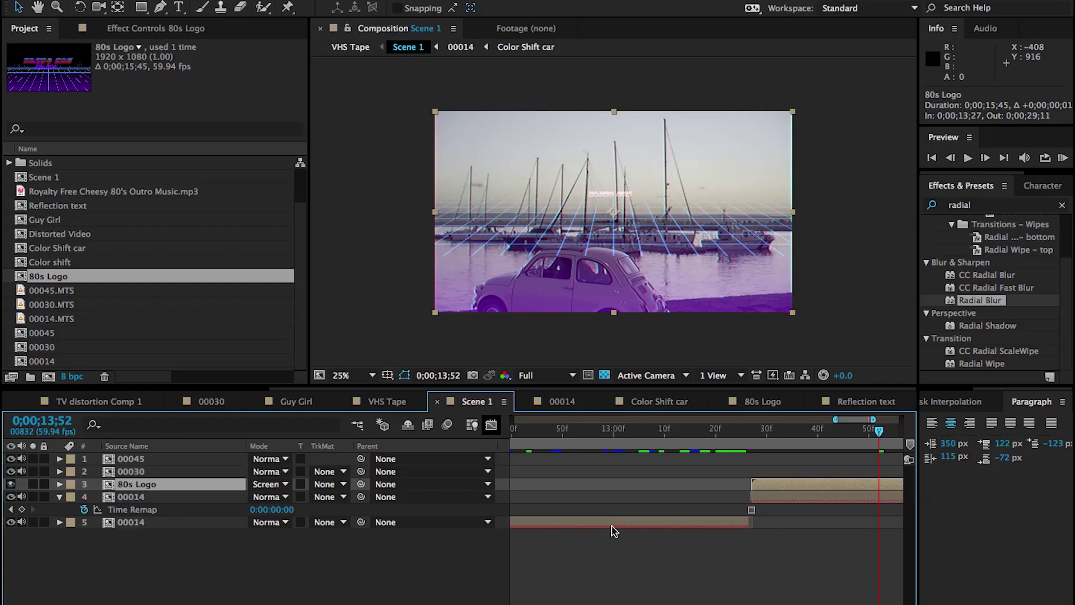
Step: Duplicate the 80s Logo layer and set the lower copy's blend mode to Add
{"action": "scroll", "coordinate": [615, 531], "scroll_direction": "right", "scroll_amount": 5}
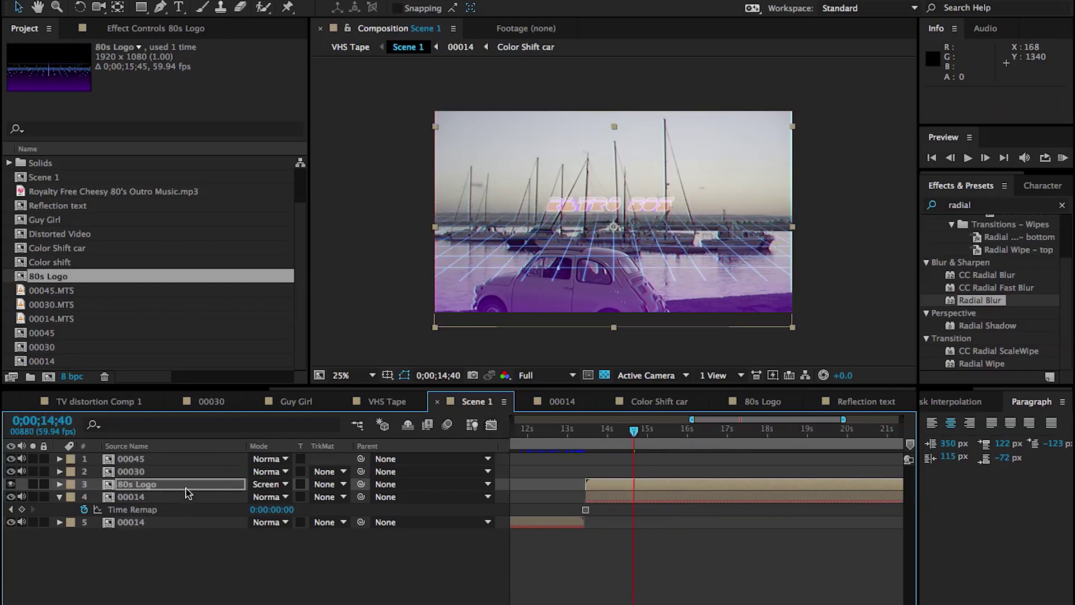
{"action": "left_click", "coordinate": [186, 487]}
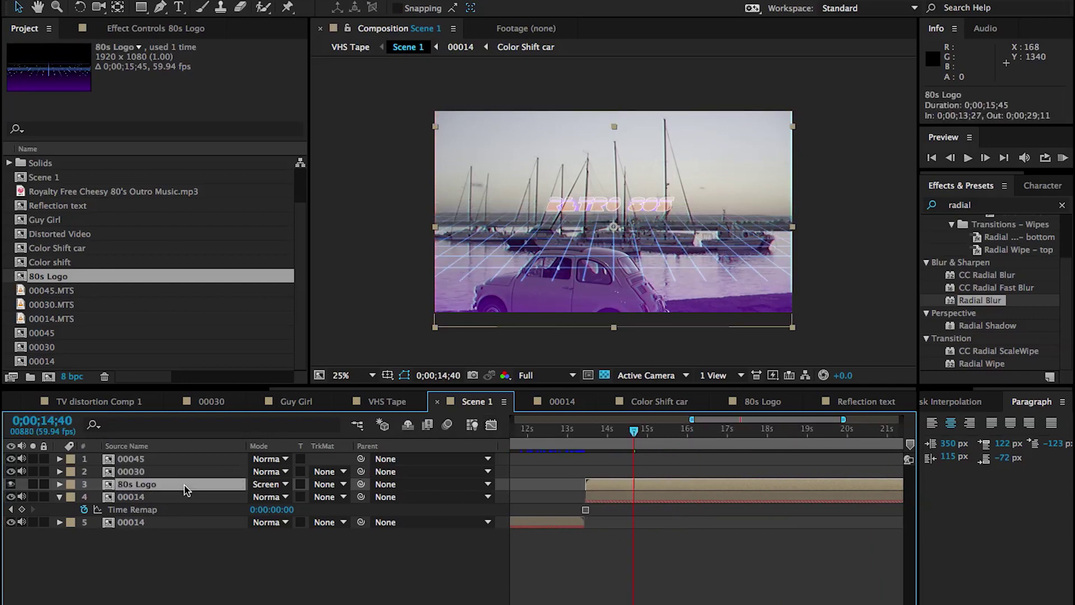
{"action": "key", "text": "ctrl+d"}
{"action": "left_click", "coordinate": [268, 497]}
{"action": "left_click", "coordinate": [269, 287]}
{"action": "left_click", "coordinate": [269, 497]}
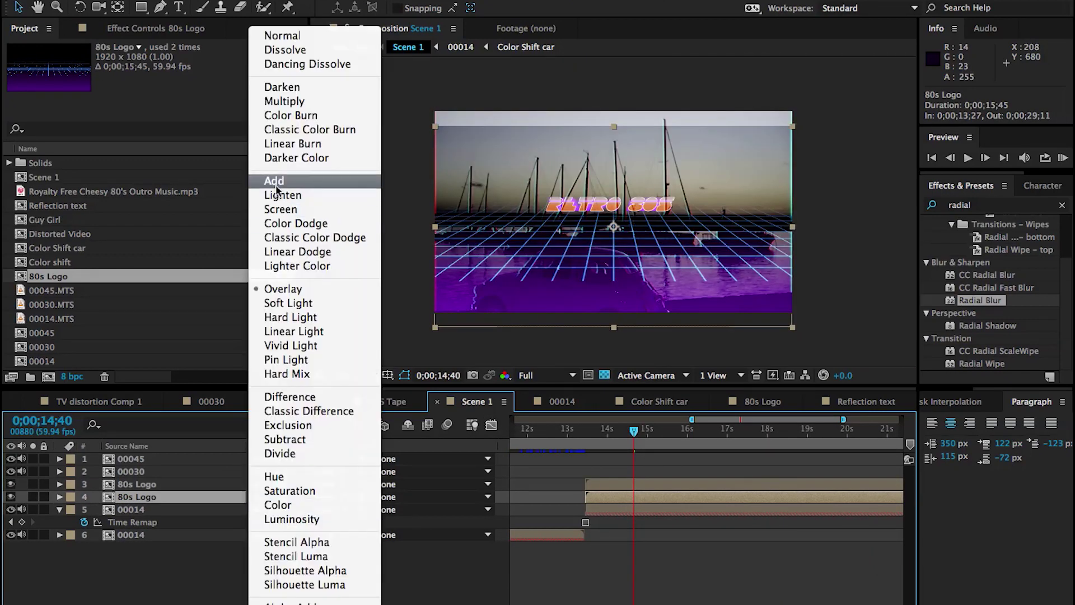
{"action": "left_click", "coordinate": [269, 178]}
Step: Duplicate the 80s Logo layer that uses Add and set the lowest copy's blend mode to Normal
{"action": "key", "text": "period"}
{"action": "key", "text": "ctrl+d"}
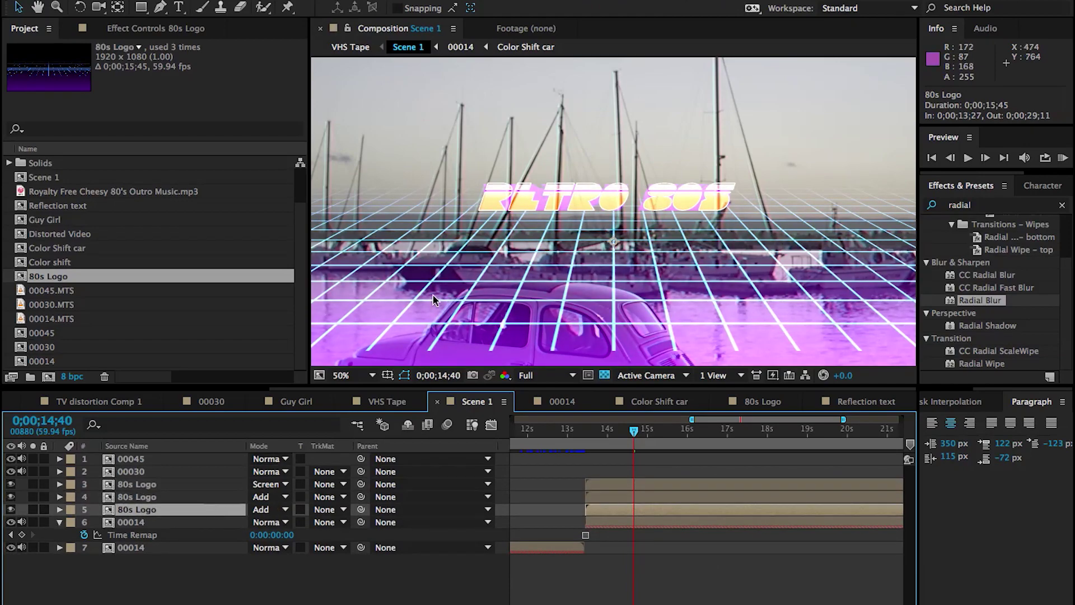
{"action": "left_click", "coordinate": [269, 510]}
{"action": "left_click", "coordinate": [268, 35]}
Step: Keyframe the lowest 80s Logo copy's opacity at 28% at 0;00;14;40 and at a lower value at 0;00;13;27
{"action": "key", "text": "t"}
{"action": "left_click_drag", "start_coordinate": [258, 522], "coordinate": [203, 526]}
{"action": "left_click", "coordinate": [96, 522]}
{"action": "left_click_drag", "start_coordinate": [633, 443], "coordinate": [585, 445]}
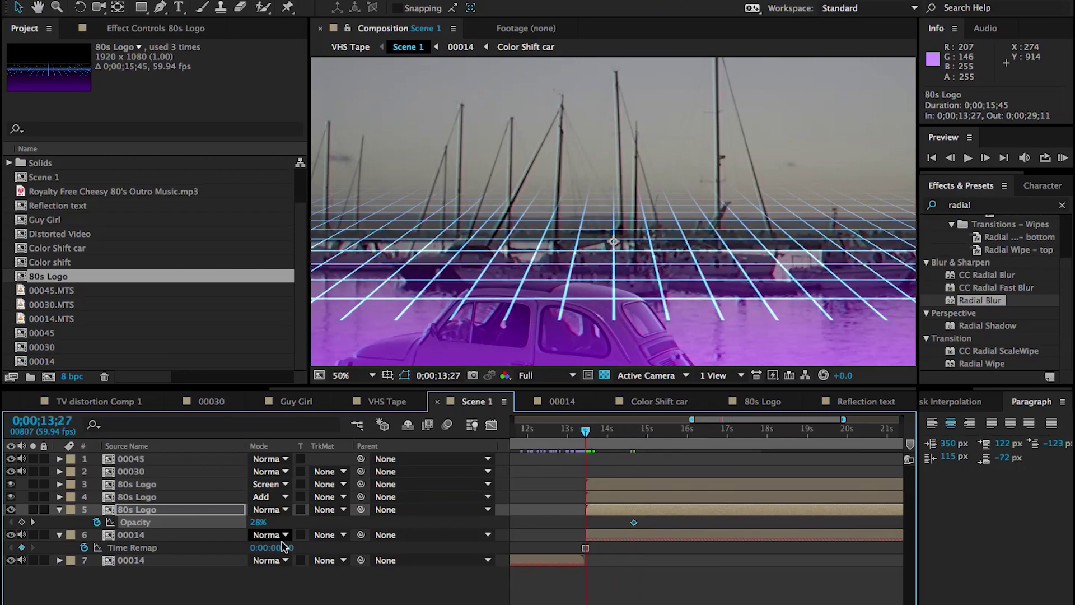
{"action": "left_click_drag", "start_coordinate": [259, 522], "coordinate": [180, 543]}
Step: Draw a rectangular mask around the lowest 80s Logo copy, starting below its upper edge, and feather it by 287 pixels
{"action": "left_click_drag", "start_coordinate": [586, 432], "coordinate": [789, 445]}
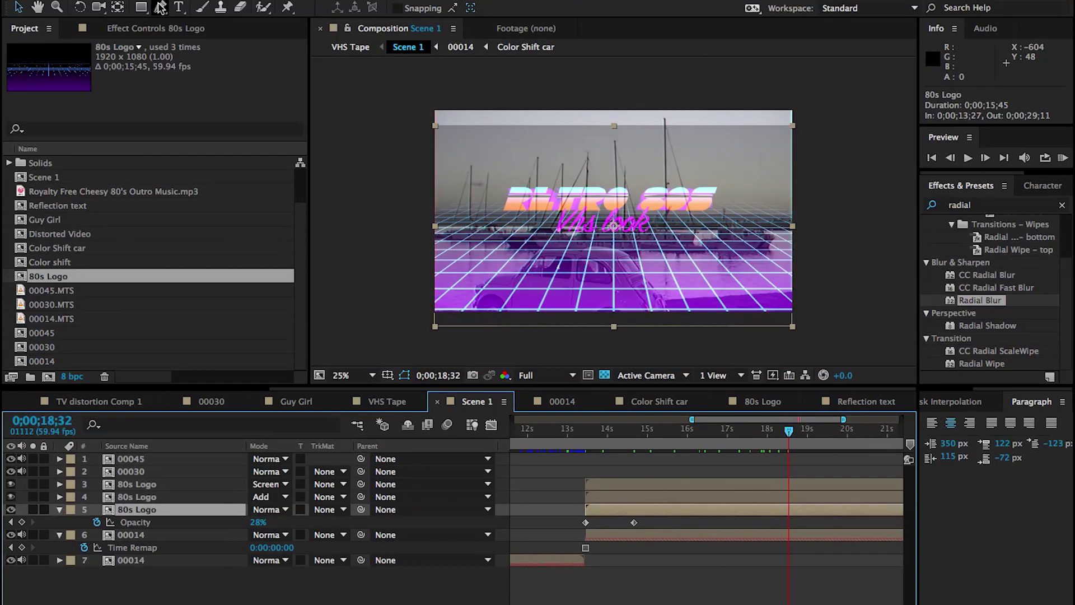
{"action": "double_click", "coordinate": [141, 8]}
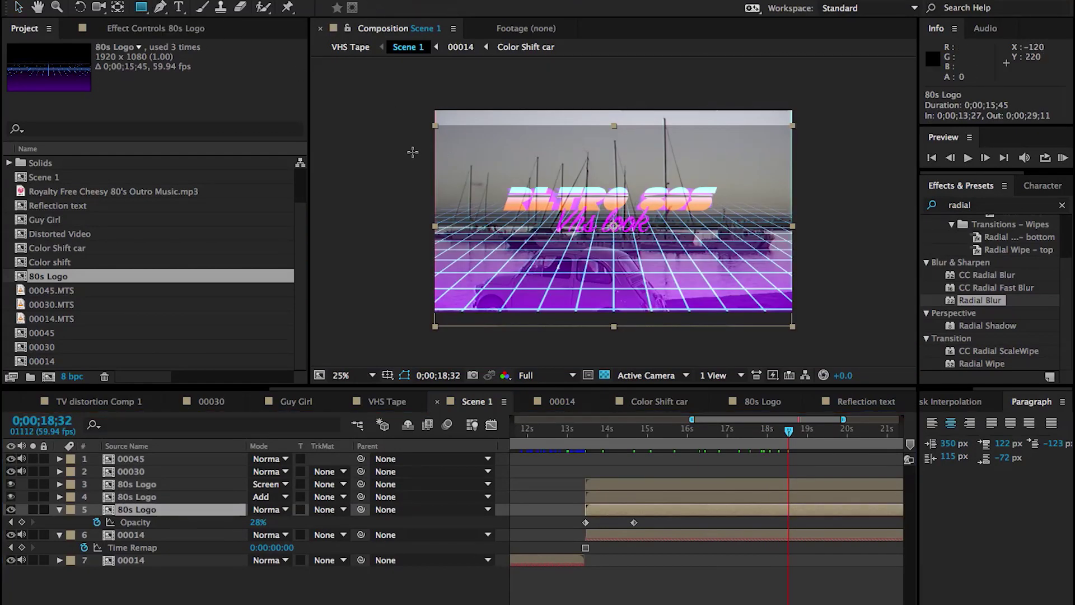
{"action": "left_click_drag", "start_coordinate": [410, 152], "coordinate": [839, 334]}
{"action": "key", "text": "f"}
{"action": "left_click_drag", "start_coordinate": [269, 535], "coordinate": [538, 521]}
Step: Add an adjustment layer between the 80s Logo layers and the frozen 00014 layer, and apply the Curves effect to it
{"action": "right_click", "coordinate": [500, 594]}
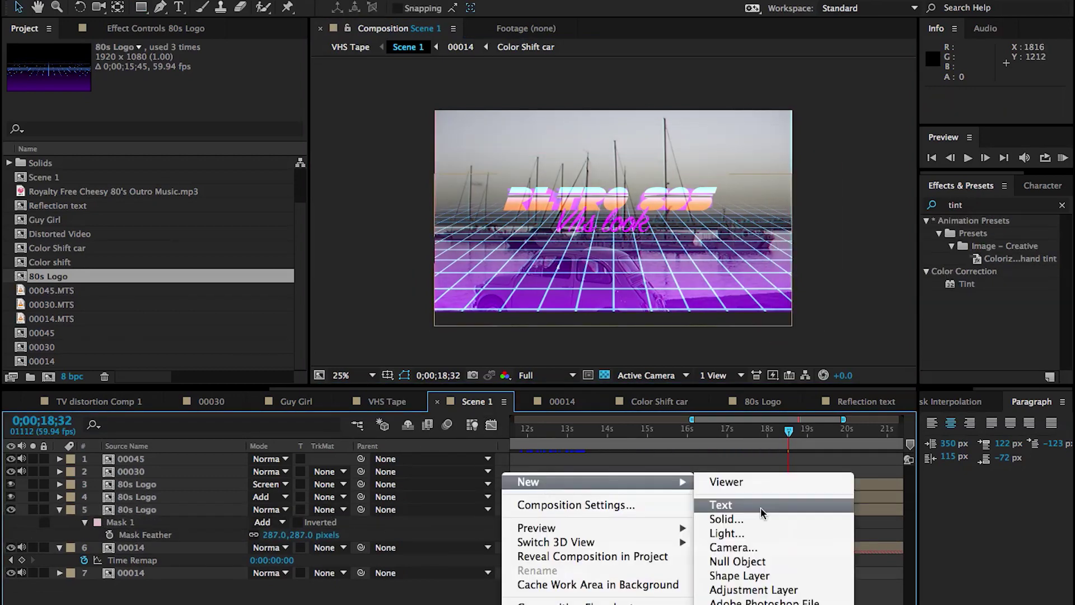
{"action": "left_click", "coordinate": [745, 594]}
{"action": "left_click_drag", "start_coordinate": [157, 459], "coordinate": [161, 549]}
{"action": "left_click", "coordinate": [975, 206]}
{"action": "type", "text": "curves"}
{"action": "left_click_drag", "start_coordinate": [973, 284], "coordinate": [728, 548]}
Step: Shape the adjustment layer's Curves: lift the RGB blacks, form S-curves in Red and Blue, and pull down Green's midtones and highlights
{"action": "left_click_drag", "start_coordinate": [38, 299], "coordinate": [35, 280]}
{"action": "left_click_drag", "start_coordinate": [121, 207], "coordinate": [165, 256]}
{"action": "left_click", "coordinate": [215, 73]}
{"action": "left_click", "coordinate": [191, 83]}
{"action": "left_click", "coordinate": [213, 72]}
{"action": "left_click", "coordinate": [187, 110]}
{"action": "left_click", "coordinate": [212, 72]}
{"action": "left_click", "coordinate": [188, 61]}
{"action": "left_click_drag", "start_coordinate": [88, 240], "coordinate": [107, 246]}
{"action": "left_click_drag", "start_coordinate": [163, 203], "coordinate": [190, 170]}
{"action": "mouse_move", "coordinate": [88, 257]}
{"action": "left_mouse_down"}
{"action": "mouse_move", "coordinate": [111, 271]}
{"action": "mouse_move", "coordinate": [98, 274]}
{"action": "left_mouse_up"}
{"action": "left_click", "coordinate": [212, 72]}
{"action": "left_click", "coordinate": [188, 108]}
{"action": "left_click_drag", "start_coordinate": [163, 183], "coordinate": [139, 165]}
{"action": "left_click", "coordinate": [213, 72]}
{"action": "left_click", "coordinate": [187, 61]}
{"action": "mouse_move", "coordinate": [124, 236]}
{"action": "left_mouse_down"}
{"action": "mouse_move", "coordinate": [131, 218]}
{"action": "mouse_move", "coordinate": [143, 280]}
{"action": "mouse_move", "coordinate": [126, 256]}
{"action": "left_mouse_up"}
Step: Keyframe the adjustment layer's opacity at 100% at 0;00;15;01 and 0% at 0;00;13;29
{"action": "left_click", "coordinate": [645, 432]}
{"action": "left_click_drag", "start_coordinate": [648, 438], "coordinate": [649, 438]}
{"action": "key", "text": "t"}
{"action": "left_click", "coordinate": [97, 560]}
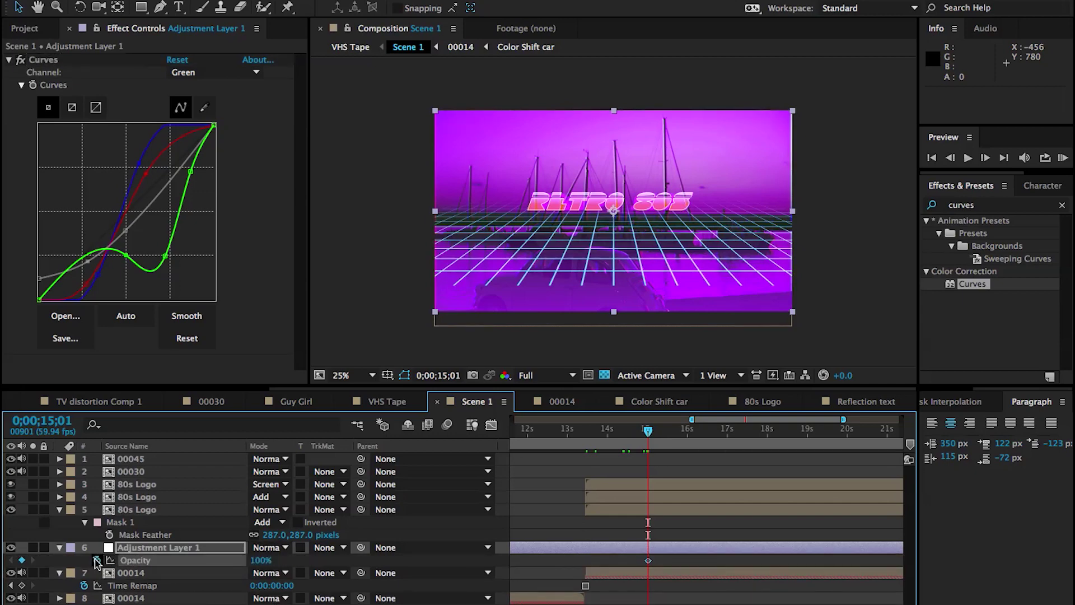
{"action": "left_click", "coordinate": [587, 432]}
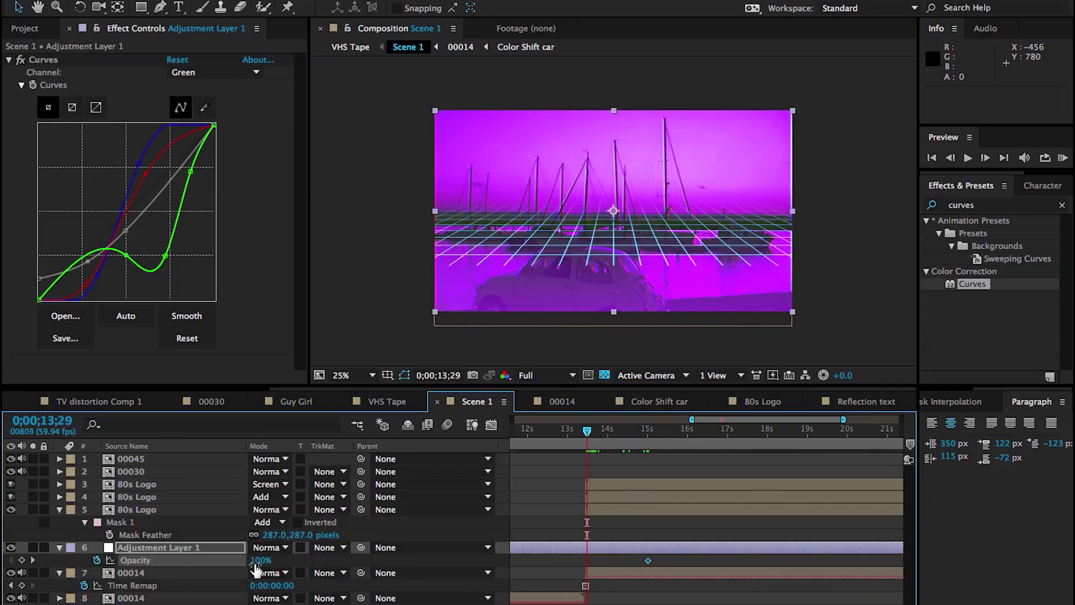
{"action": "left_click_drag", "start_coordinate": [249, 563], "coordinate": [154, 572]}
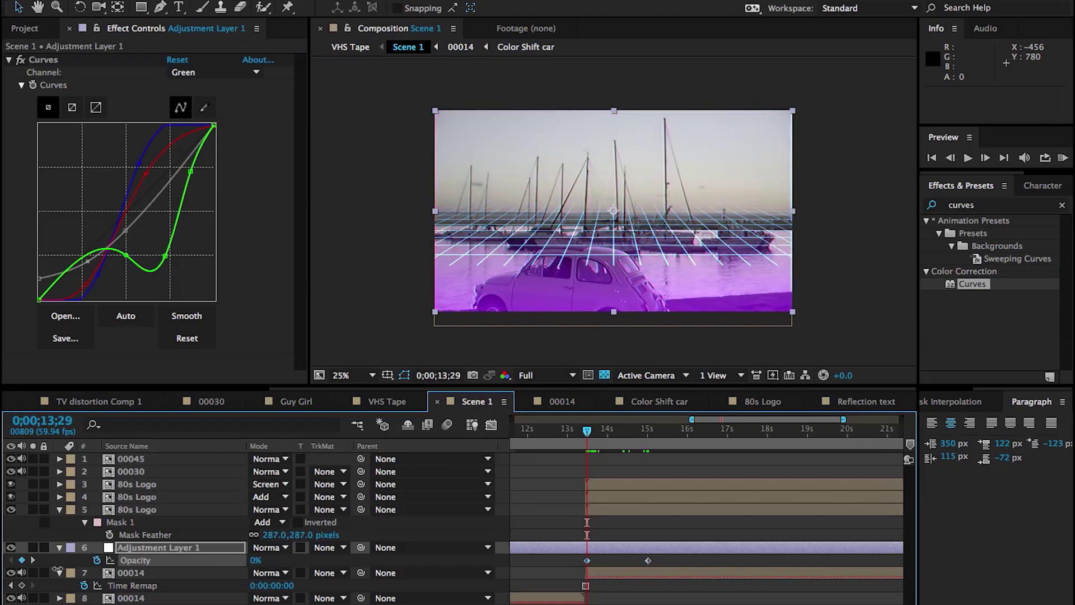
Step: In the 80s Logo composition, duplicate Retro 80s 5 and remove the copy's Scale animation at 0;00;02;12, keeping 100% scale
{"action": "left_click", "coordinate": [162, 487]}
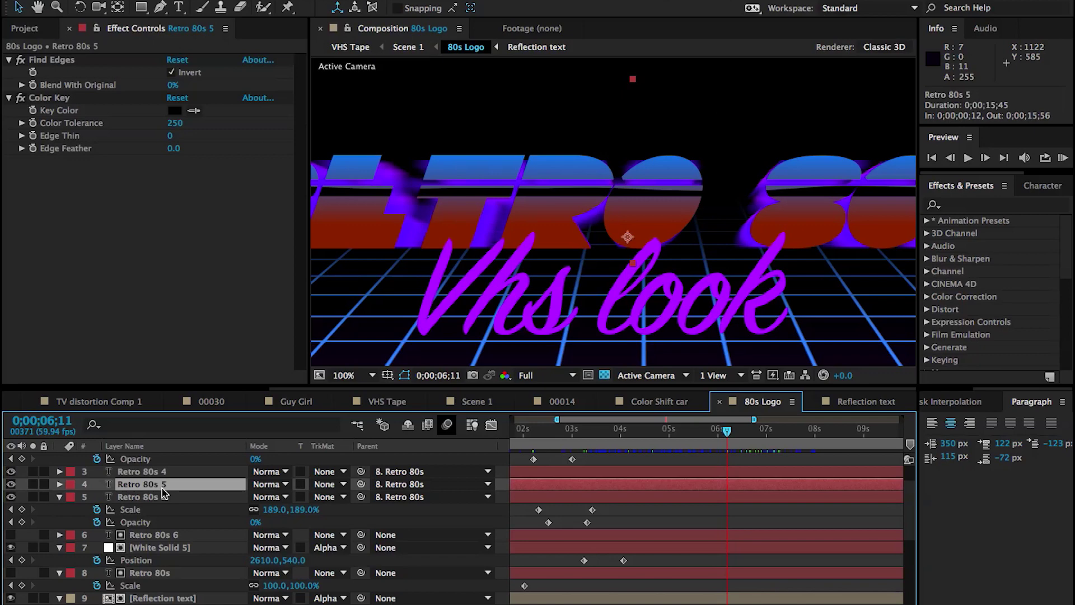
{"action": "key", "text": "ctrl+d"}
{"action": "key", "text": "s"}
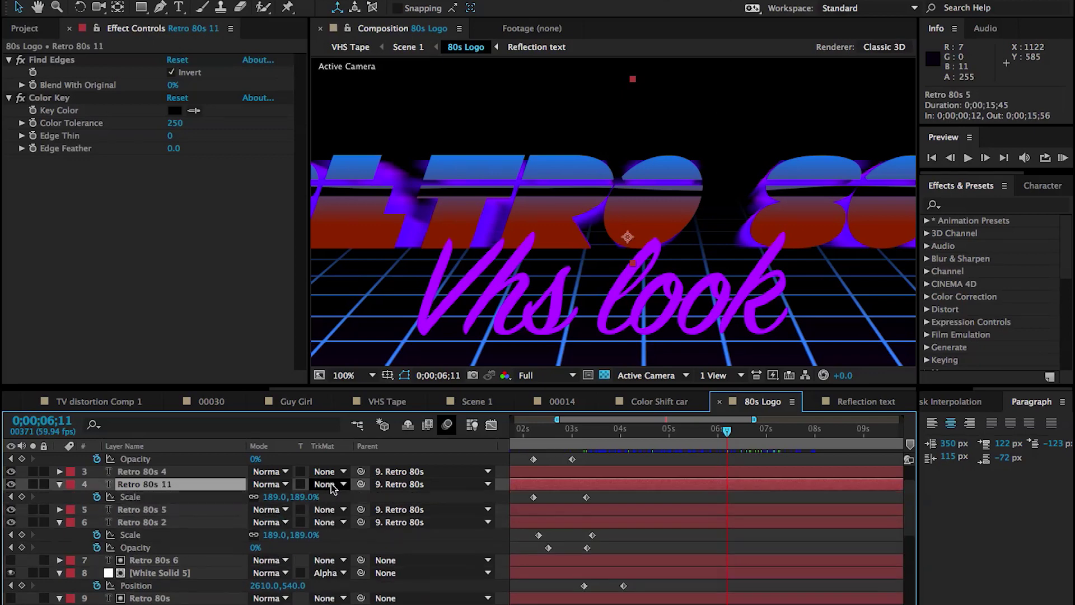
{"action": "left_click", "coordinate": [10, 497]}
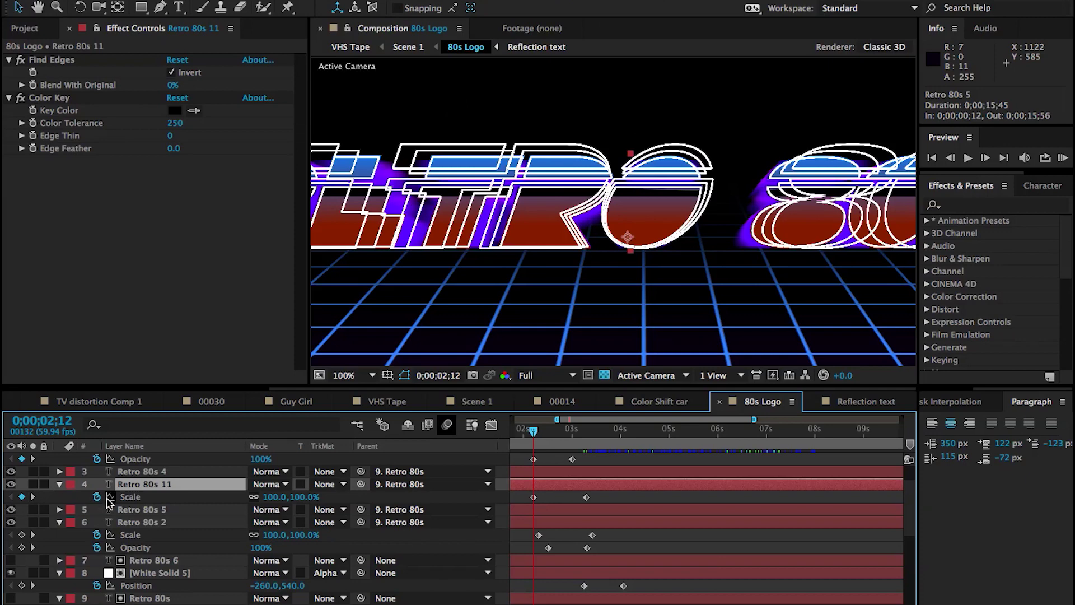
{"action": "left_click", "coordinate": [97, 497]}
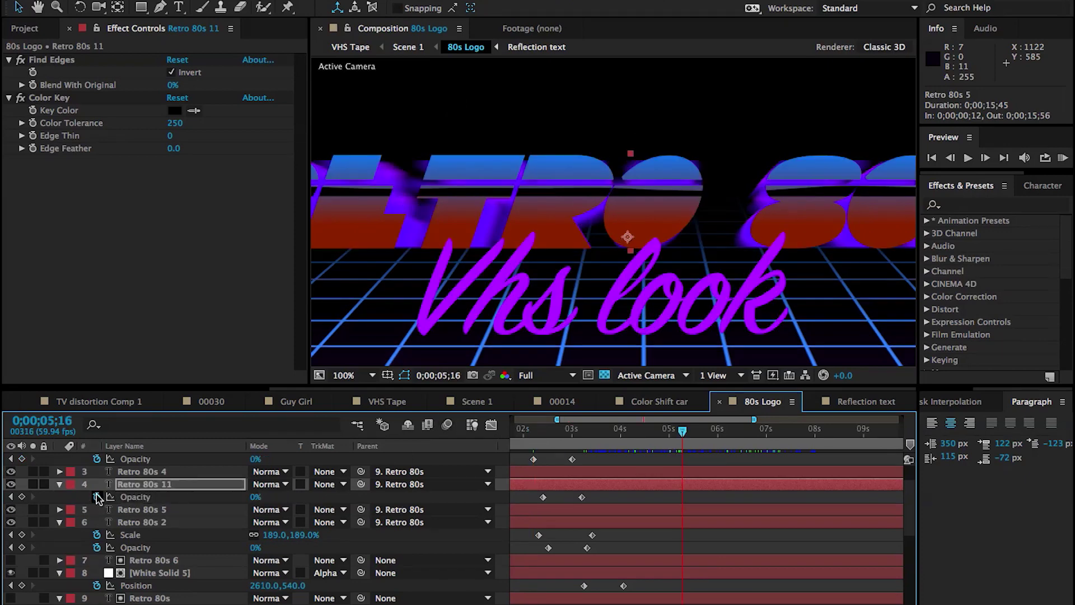
Step: Remove the Opacity animation from the duplicated Retro 80s outline layer and set its opacity to 100%
{"action": "left_click", "coordinate": [96, 497]}
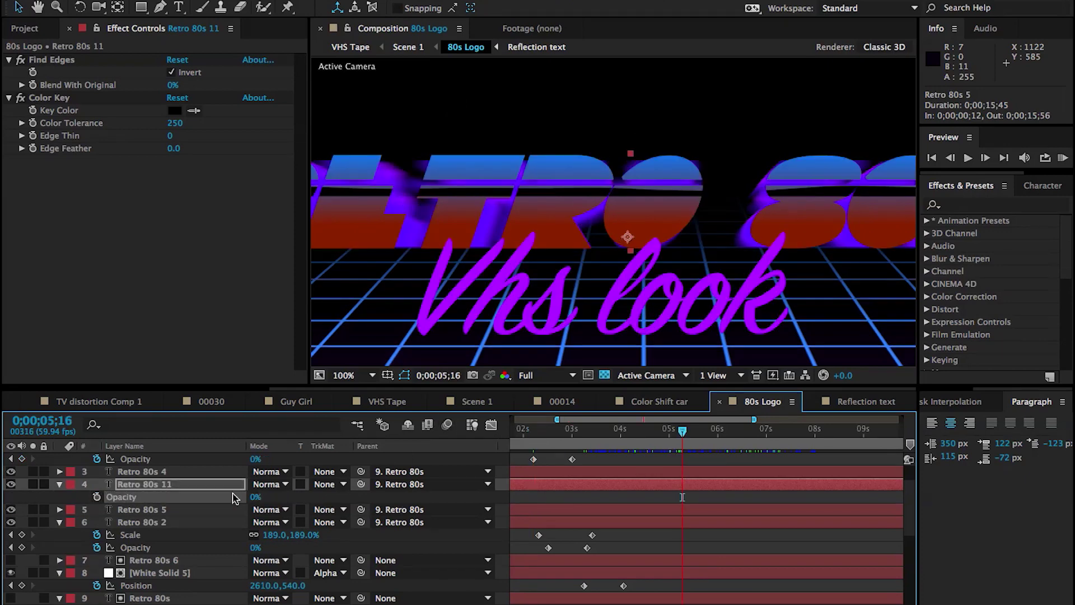
{"action": "left_click_drag", "start_coordinate": [253, 499], "coordinate": [357, 493]}
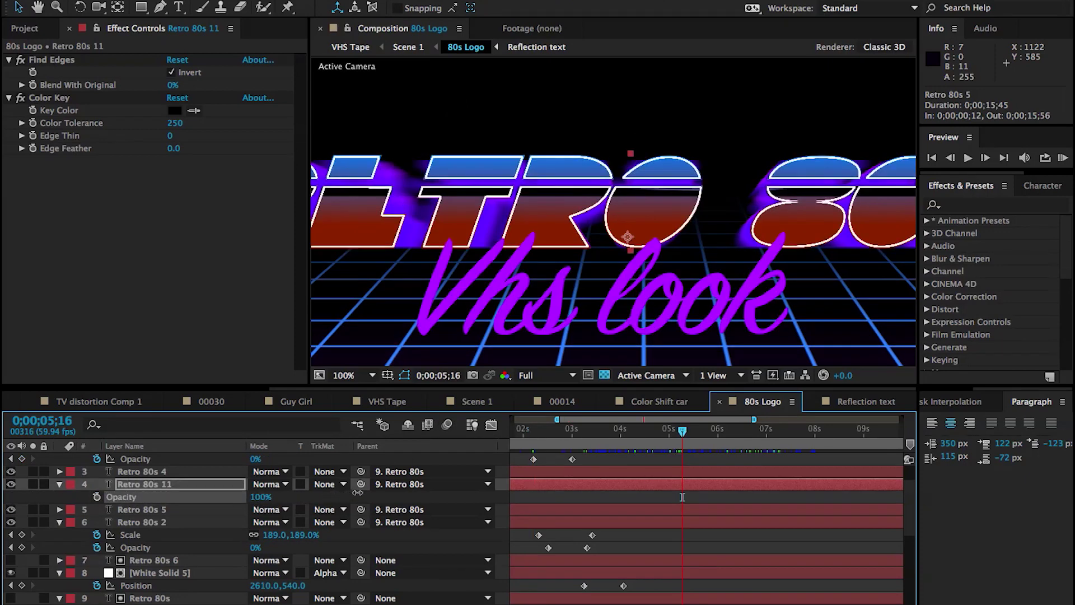
{"action": "scroll", "coordinate": [464, 219], "scroll_direction": "down", "scroll_amount": 2}
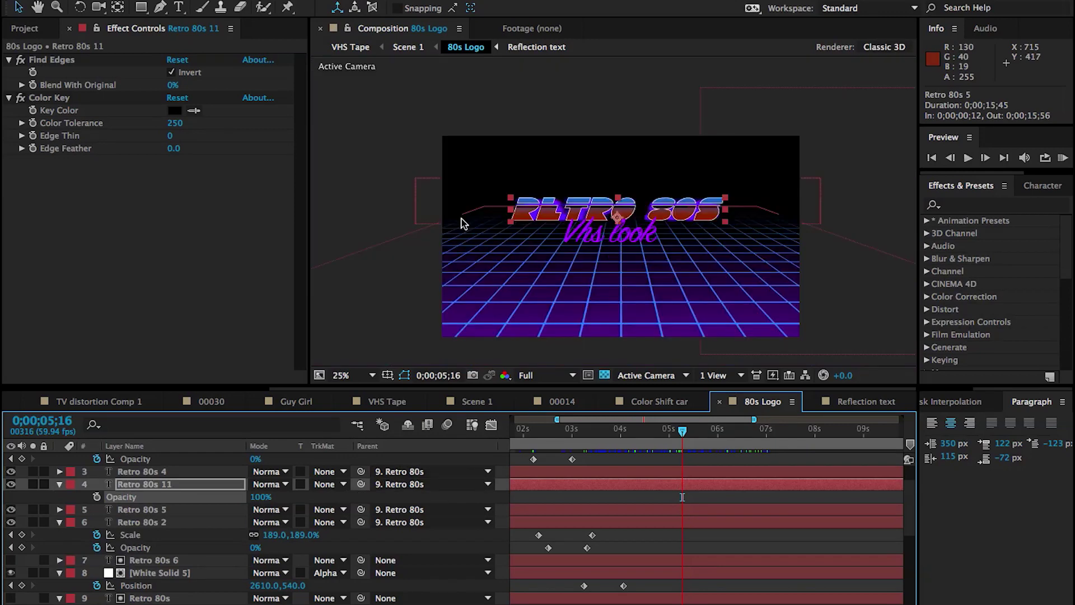